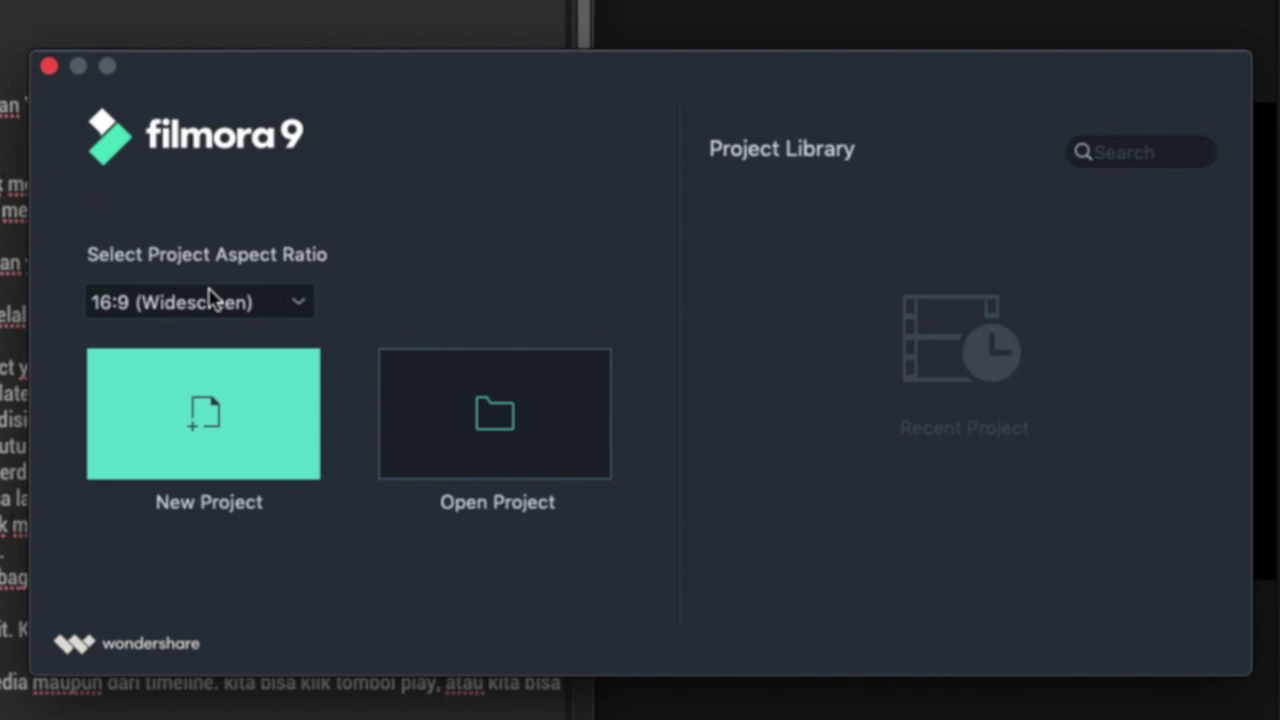
# - Start a new project with the 16:9 (Widescreen) aspect ratio and dismiss the Message Center
pyautogui.click(207, 302)
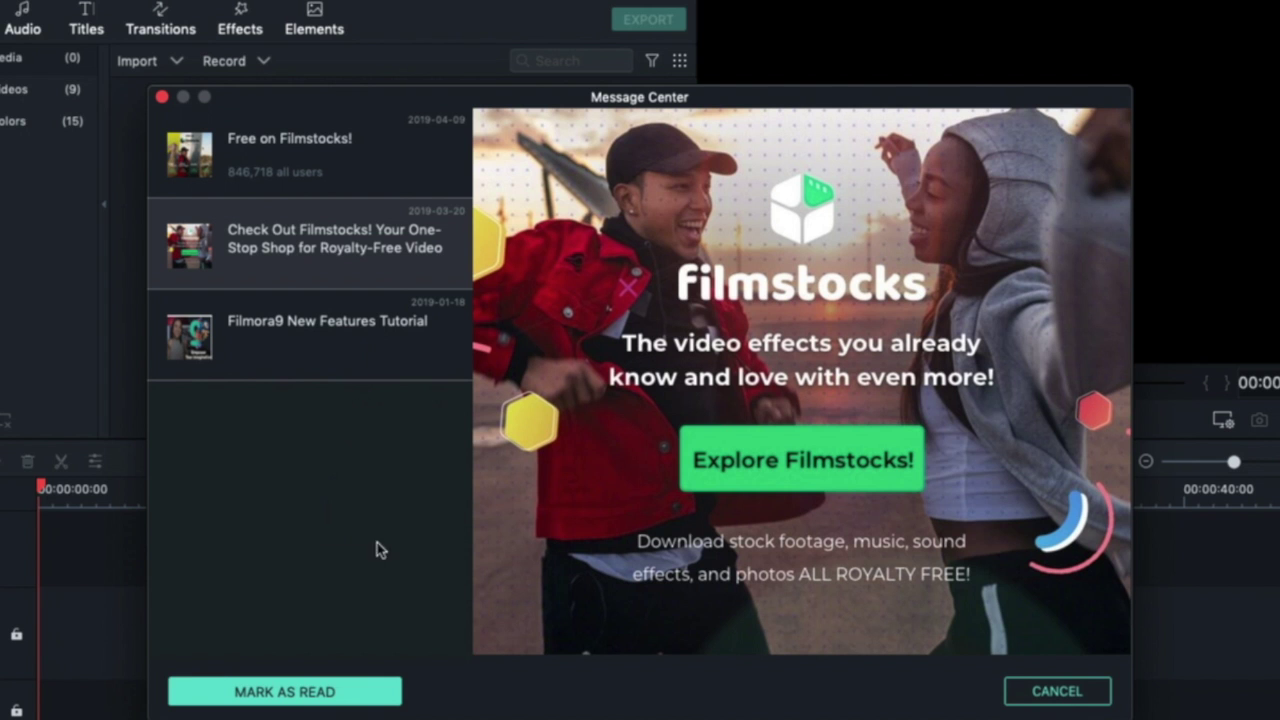
pyautogui.click(1057, 691)
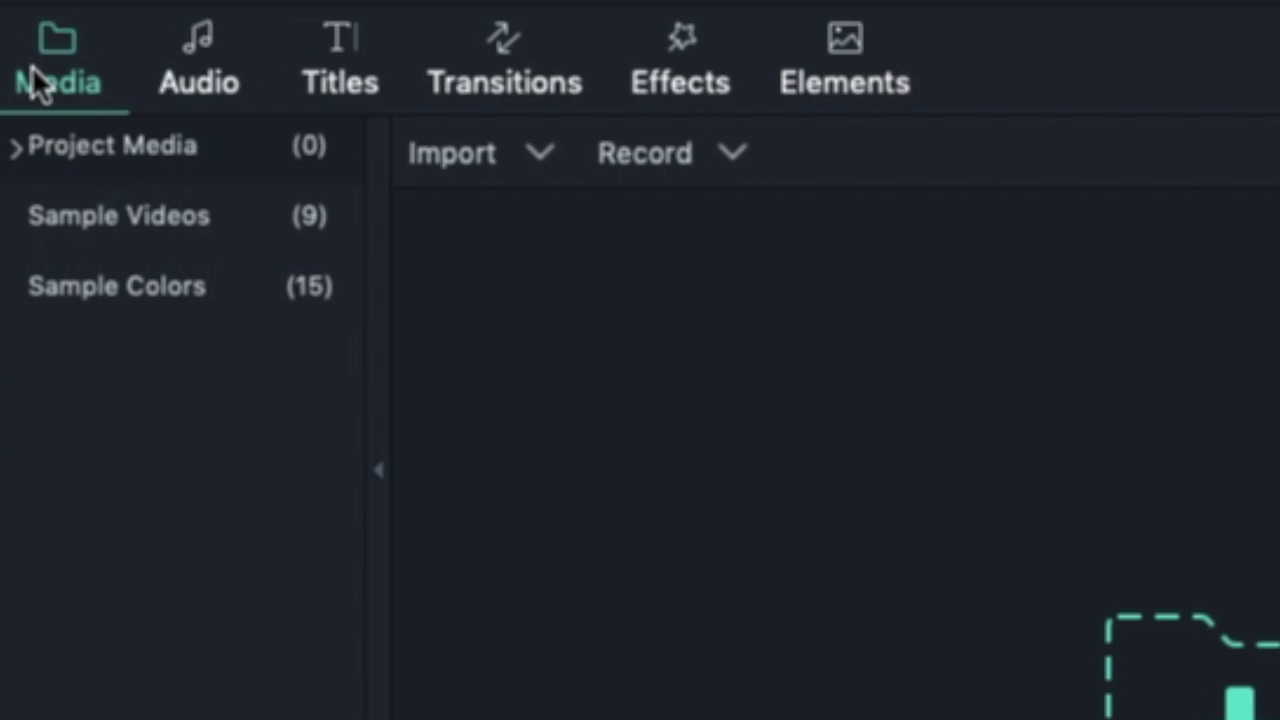
# - Look through the Audio, Titles, Transitions, Effects and Elements libraries
pyautogui.click(211, 56)
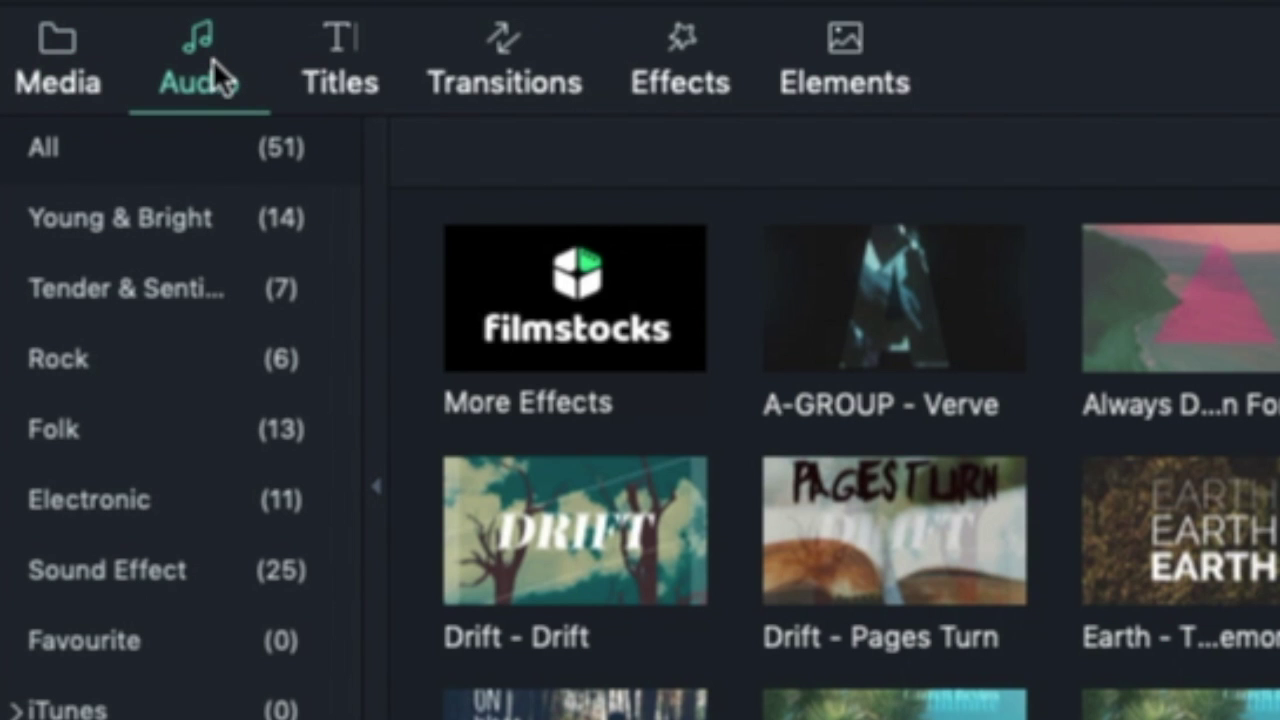
pyautogui.click(323, 59)
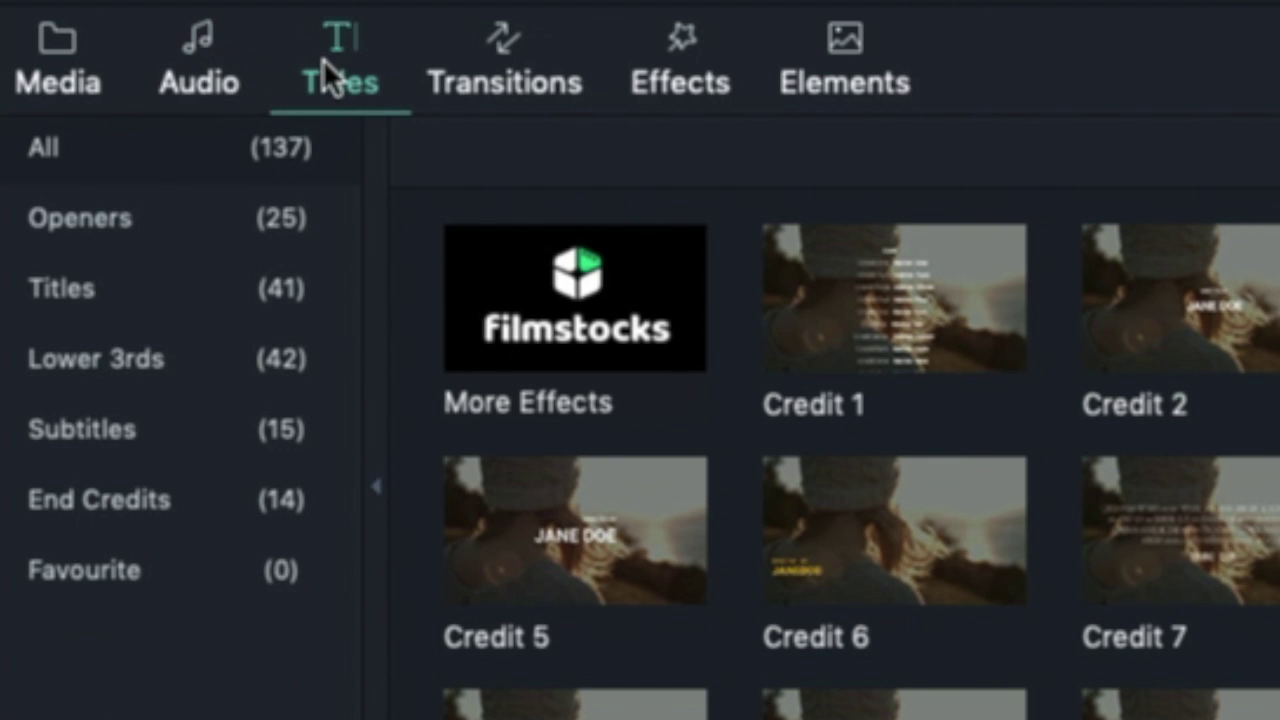
pyautogui.click(503, 42)
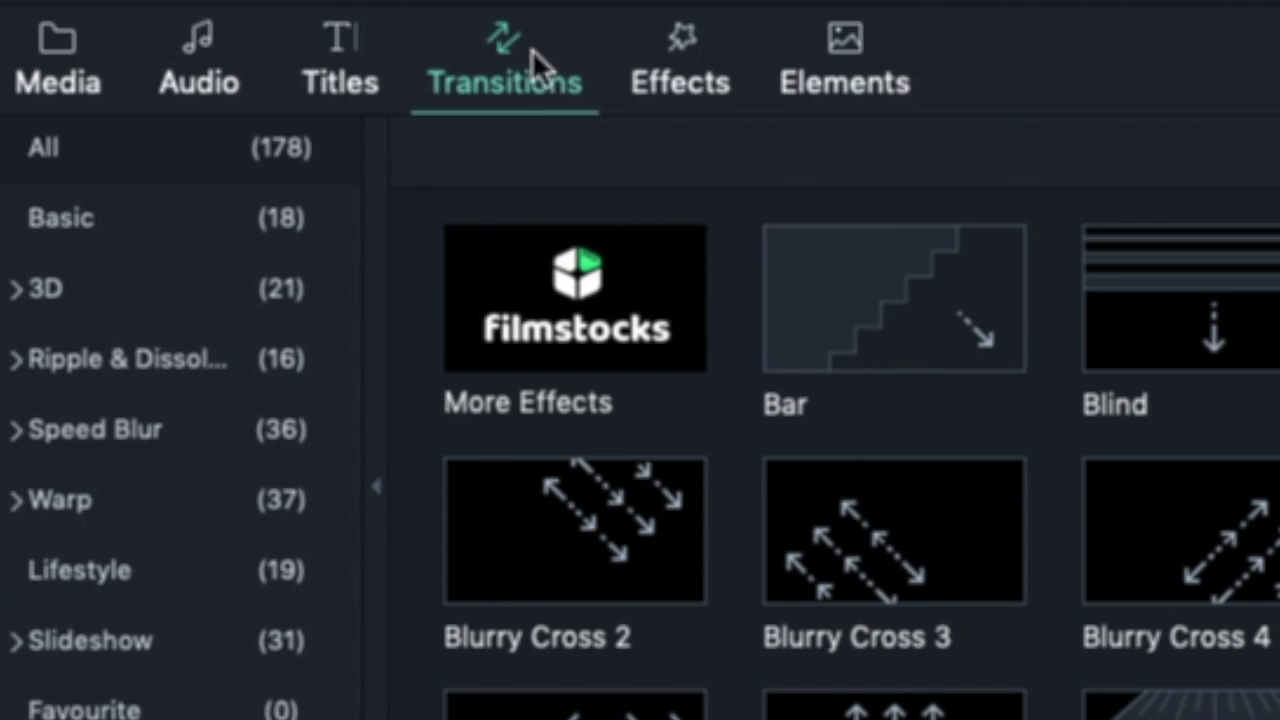
pyautogui.click(666, 52)
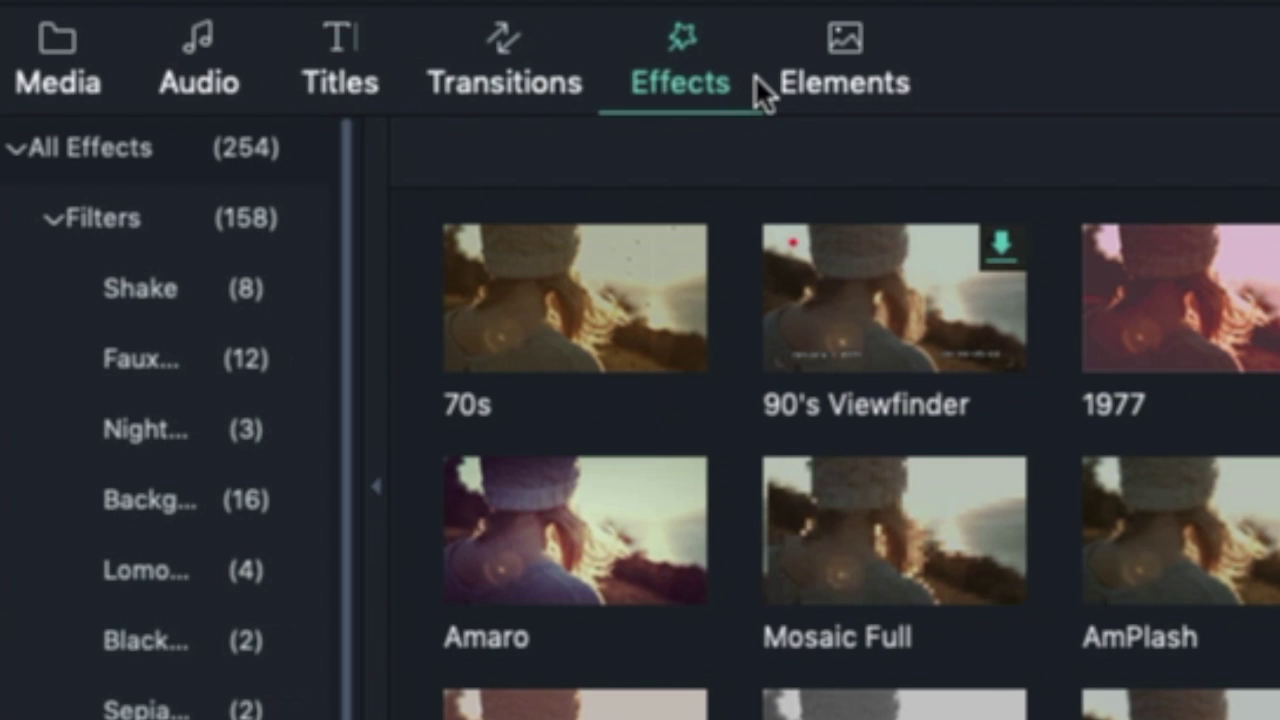
pyautogui.click(860, 45)
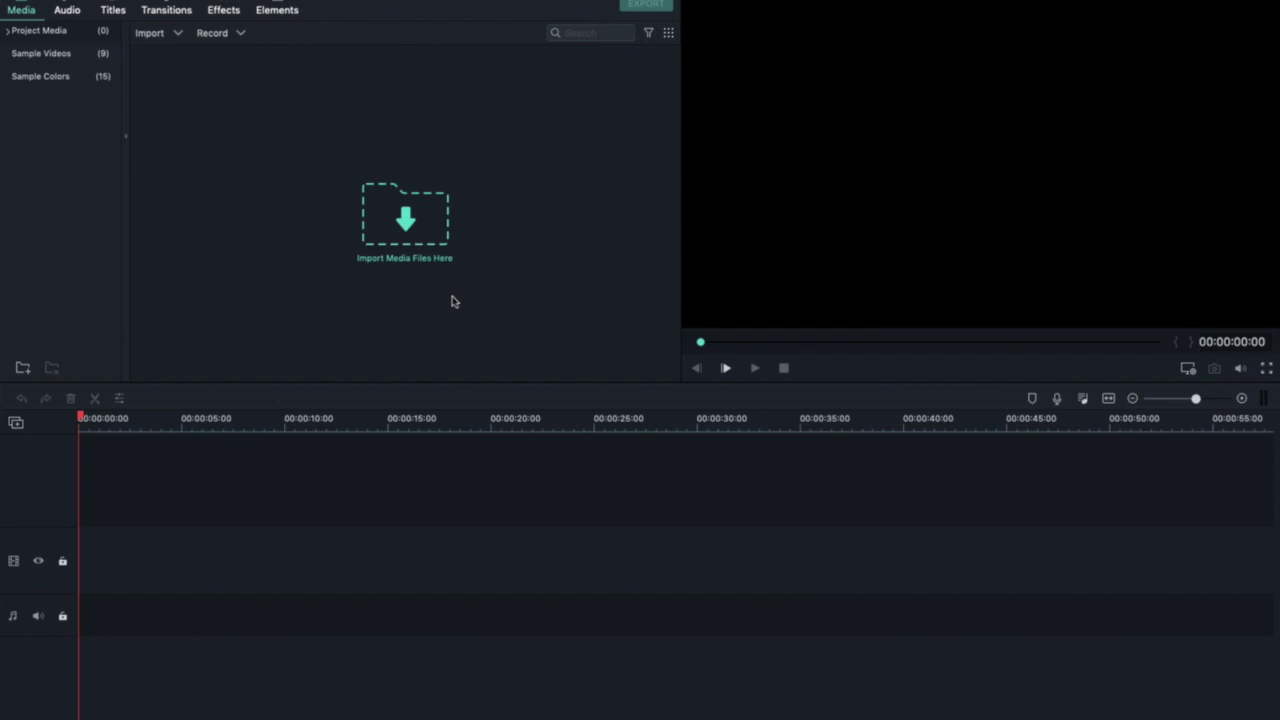
# - Import the video file FLM_5590.MOV from the filmora9 folder into the project media
pyautogui.click(451, 297)
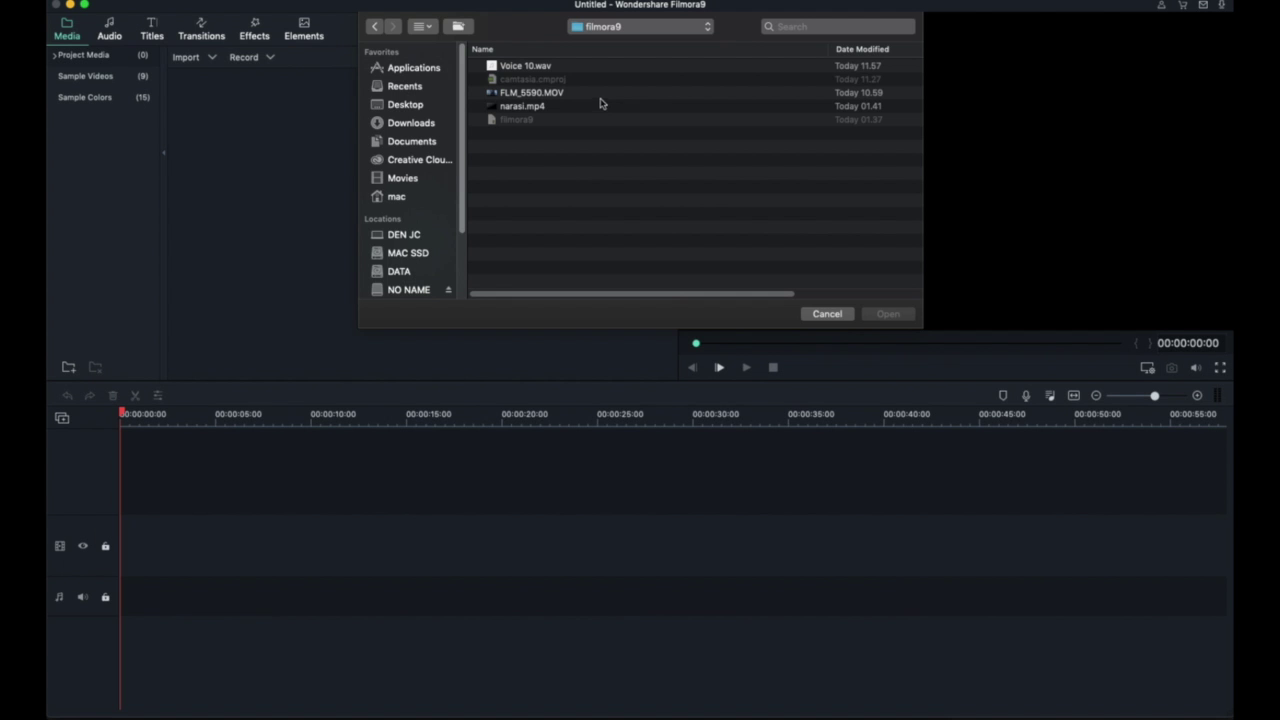
pyautogui.click(599, 94)
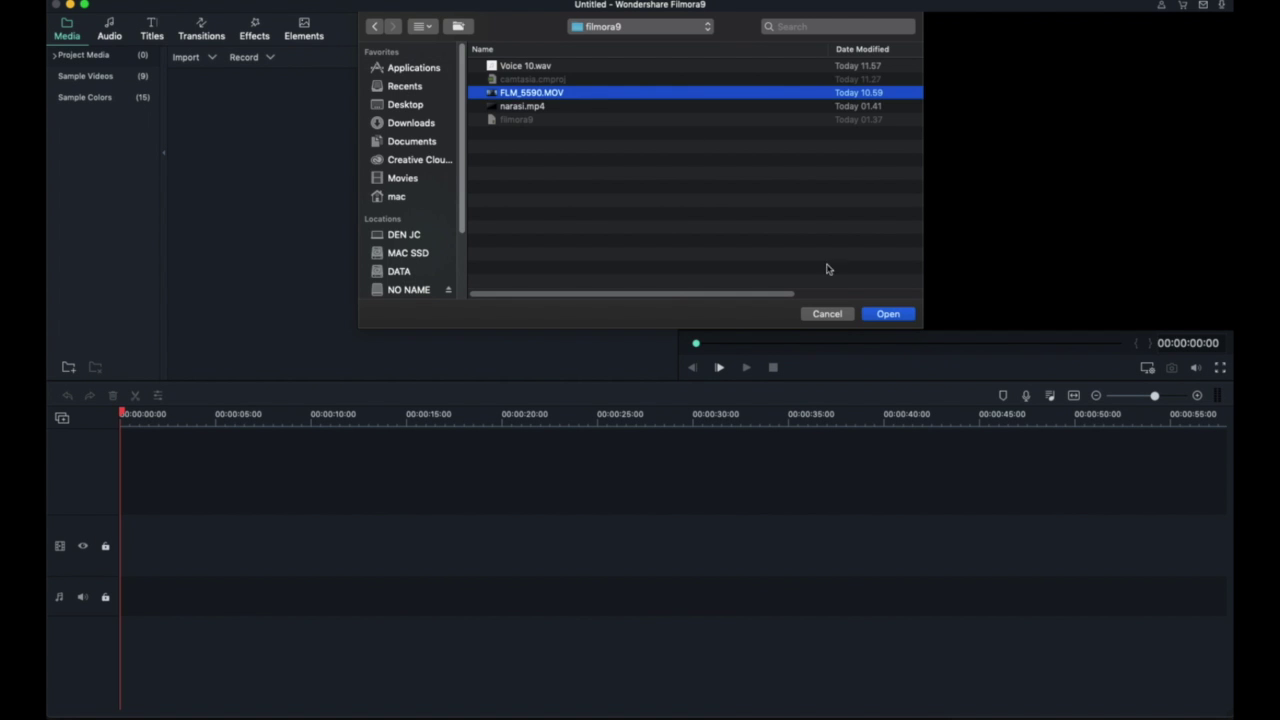
pyautogui.click(889, 314)
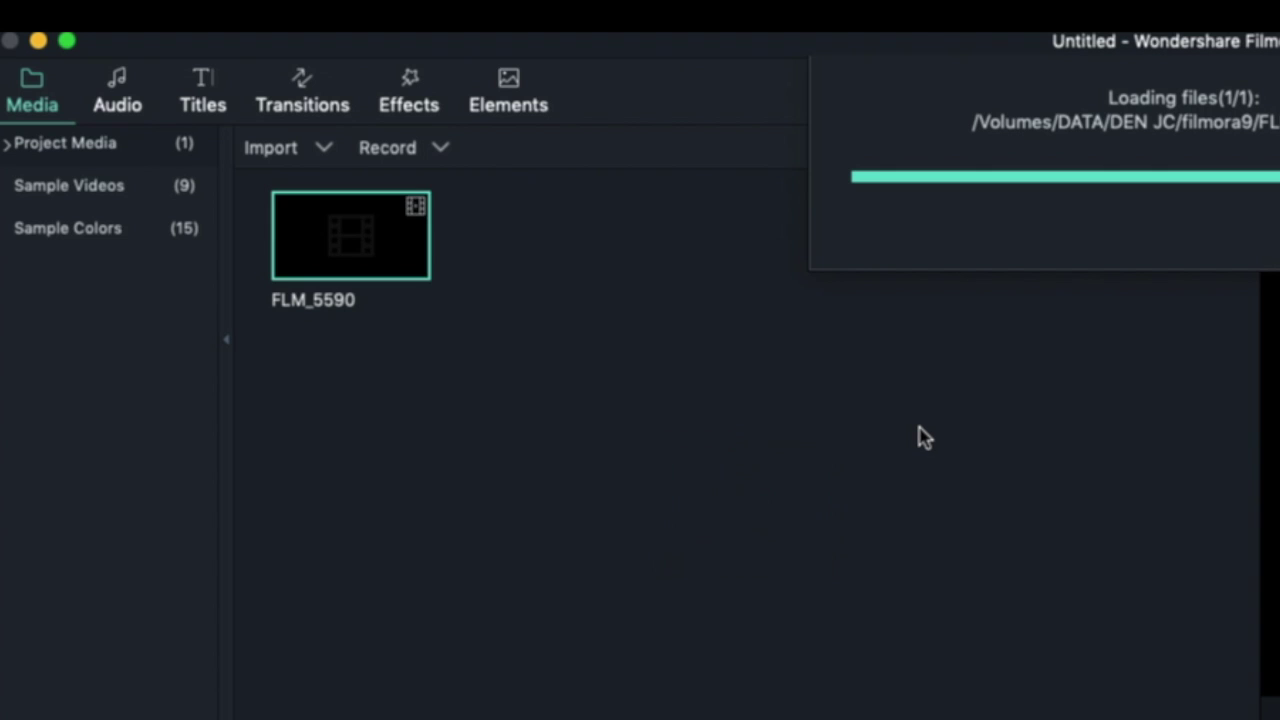
# - Import the image Screen Shot 2019-04-18 at 14.55.00 from the Desktop into the project media
pyautogui.rightClick(594, 460)
pyautogui.click(660, 477)
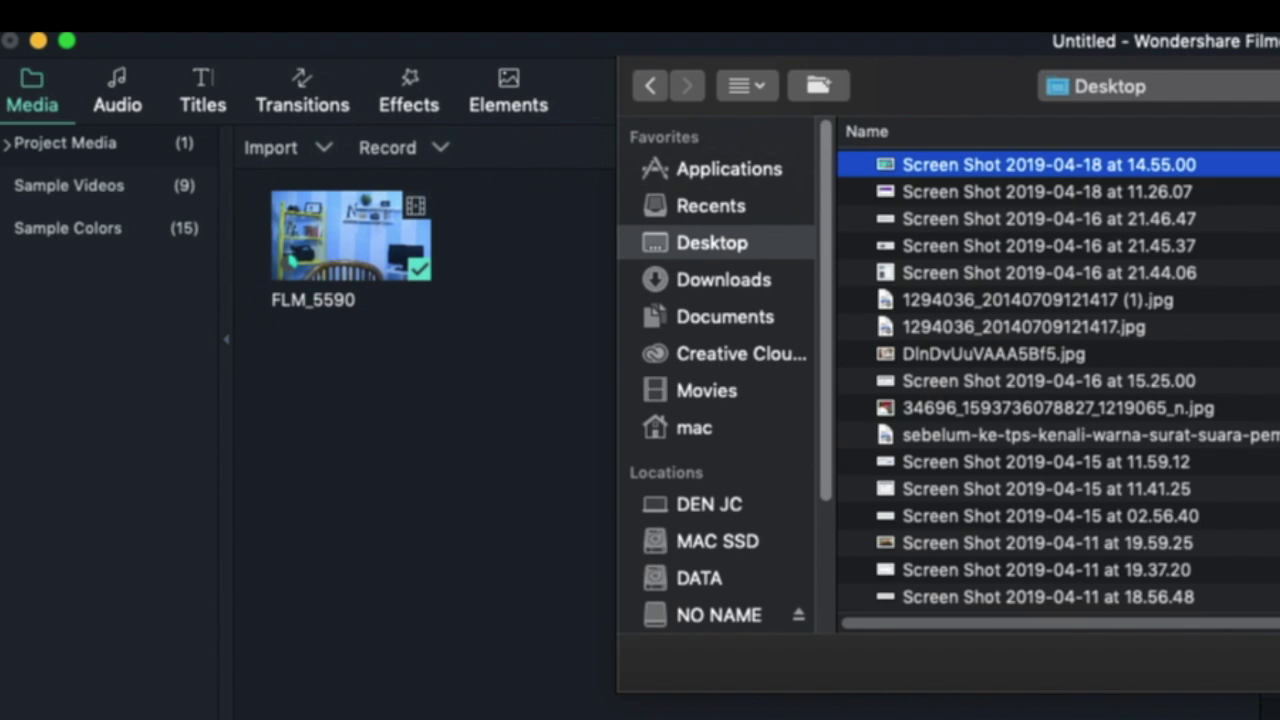
pyautogui.press('Return')
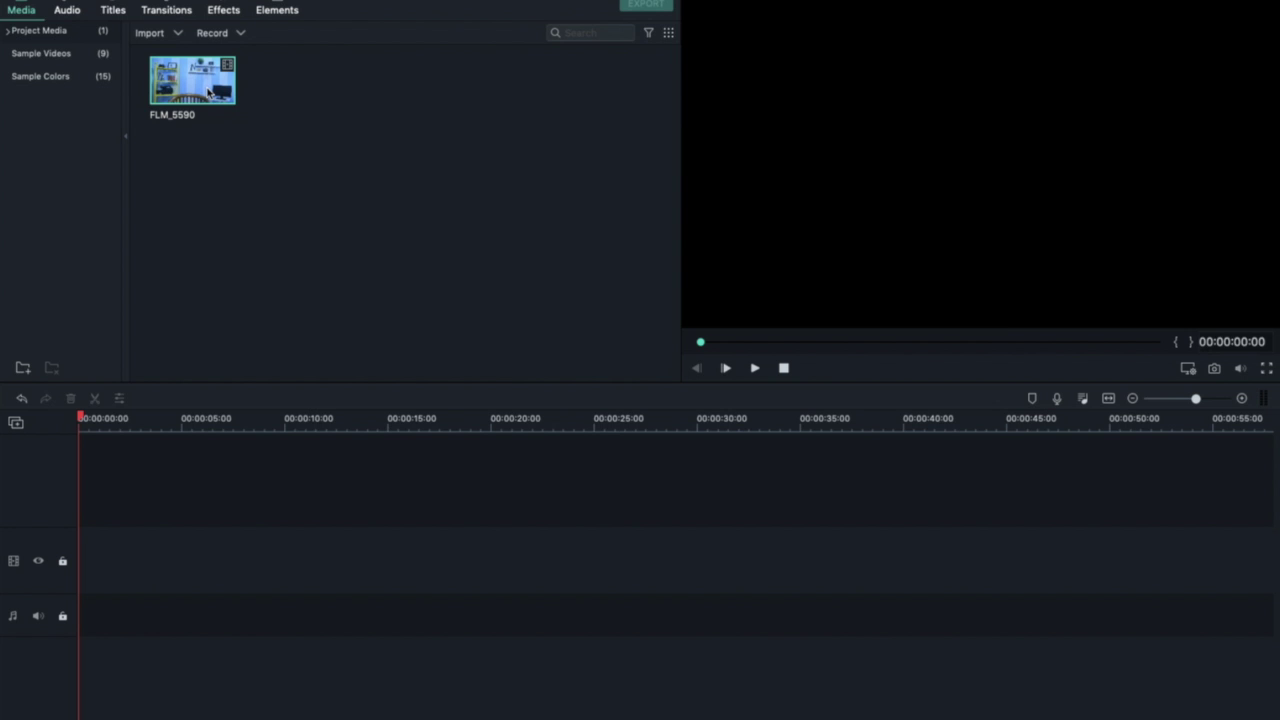
# - Place the FLM_5590 clip at the start of the first video track
pyautogui.click(200, 93)
pyautogui.moveTo(196, 92); pyautogui.dragTo(90, 553)
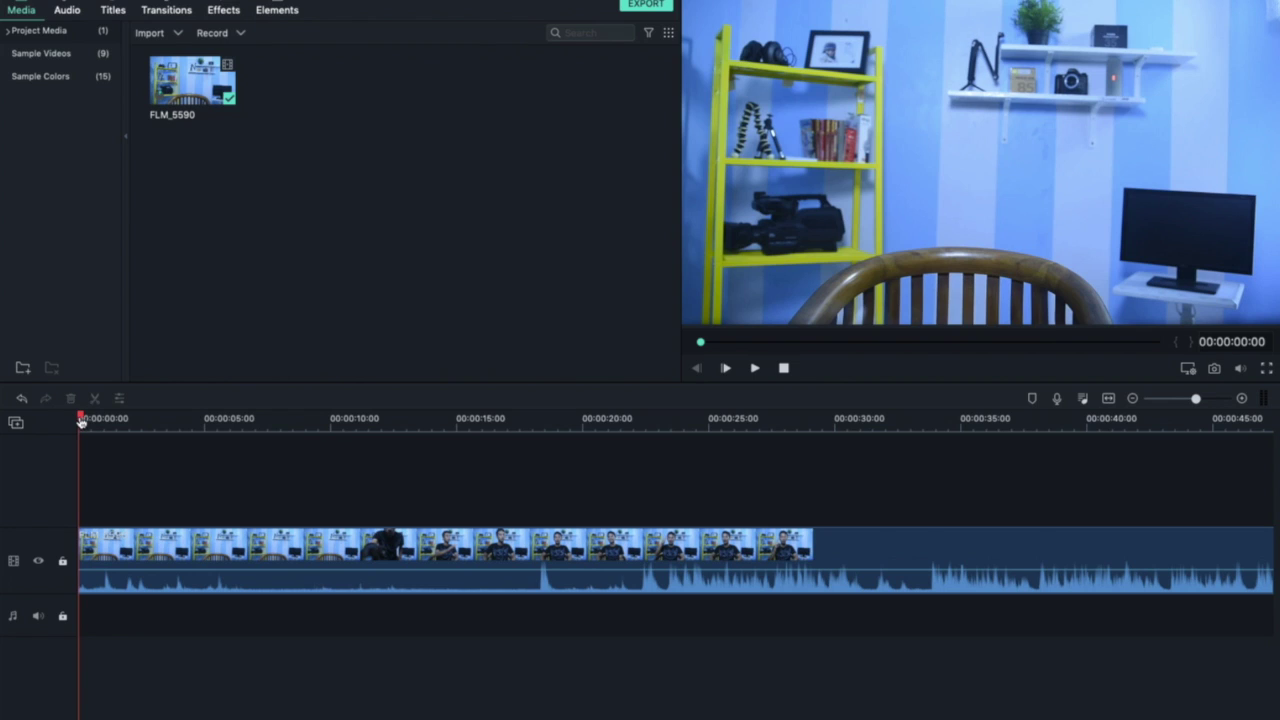
# - Scrub through the footage in the timeline and preview, and turn the FLM_5590 track's visibility back on
pyautogui.click(107, 418)
pyautogui.moveTo(145, 418); pyautogui.dragTo(594, 457)
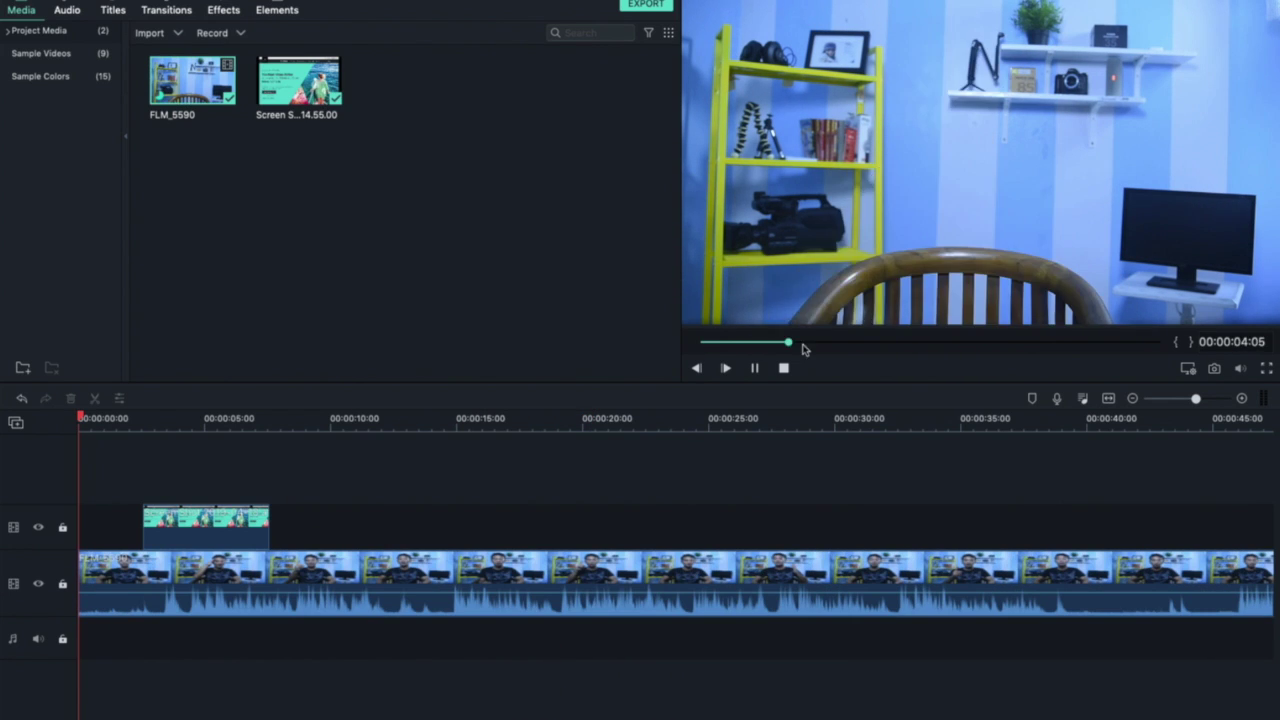
pyautogui.moveTo(803, 348); pyautogui.dragTo(783, 365)
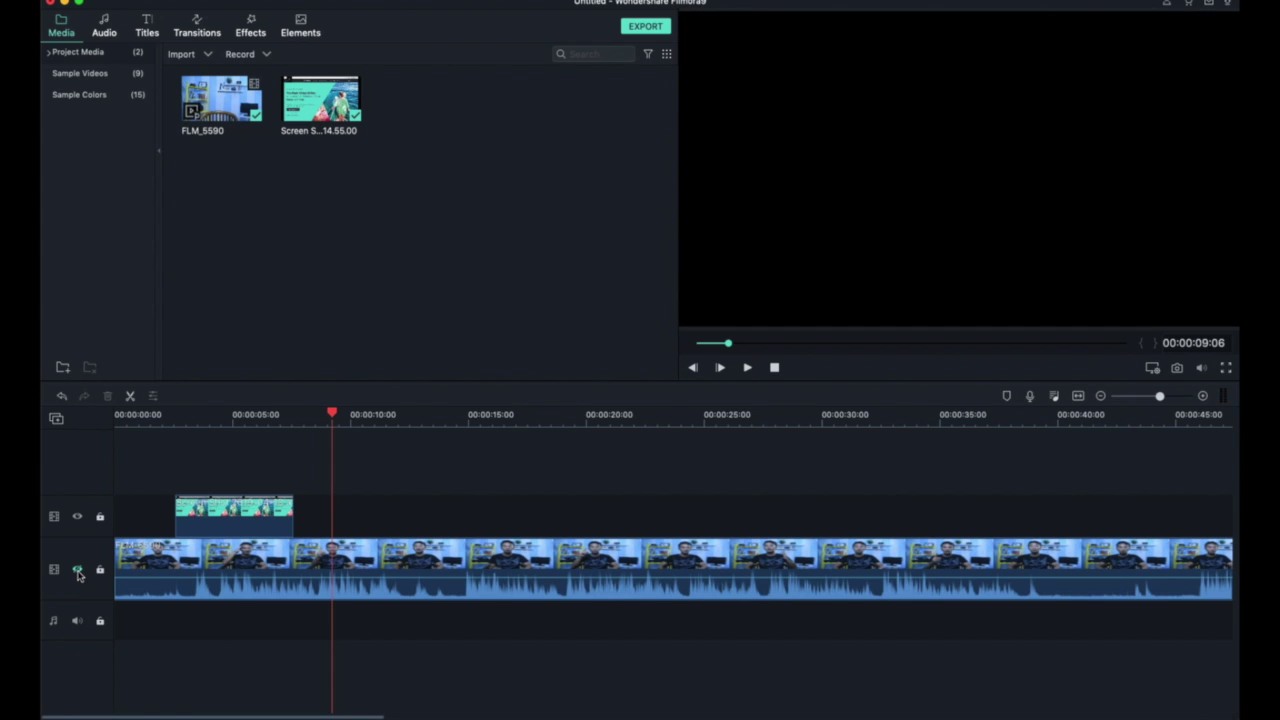
pyautogui.click(78, 571)
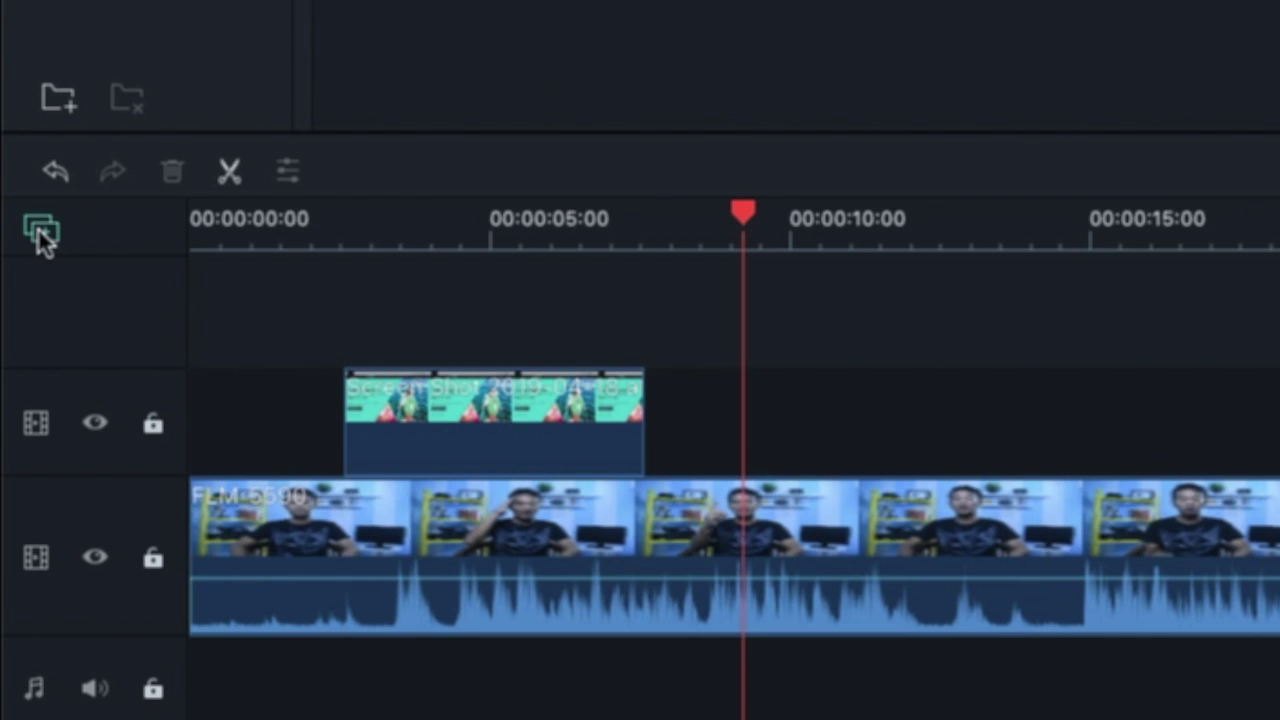
# - Add an audio track and a video track to the timeline
pyautogui.click(40, 235)
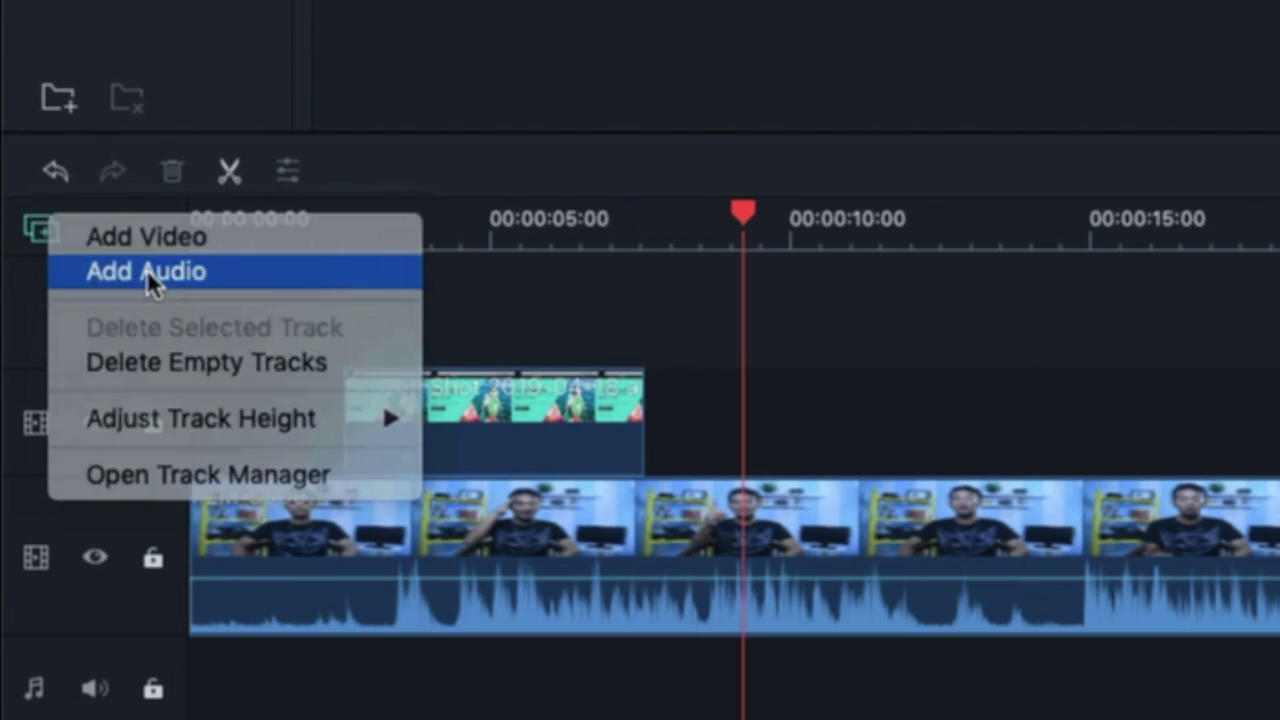
pyautogui.click(150, 278)
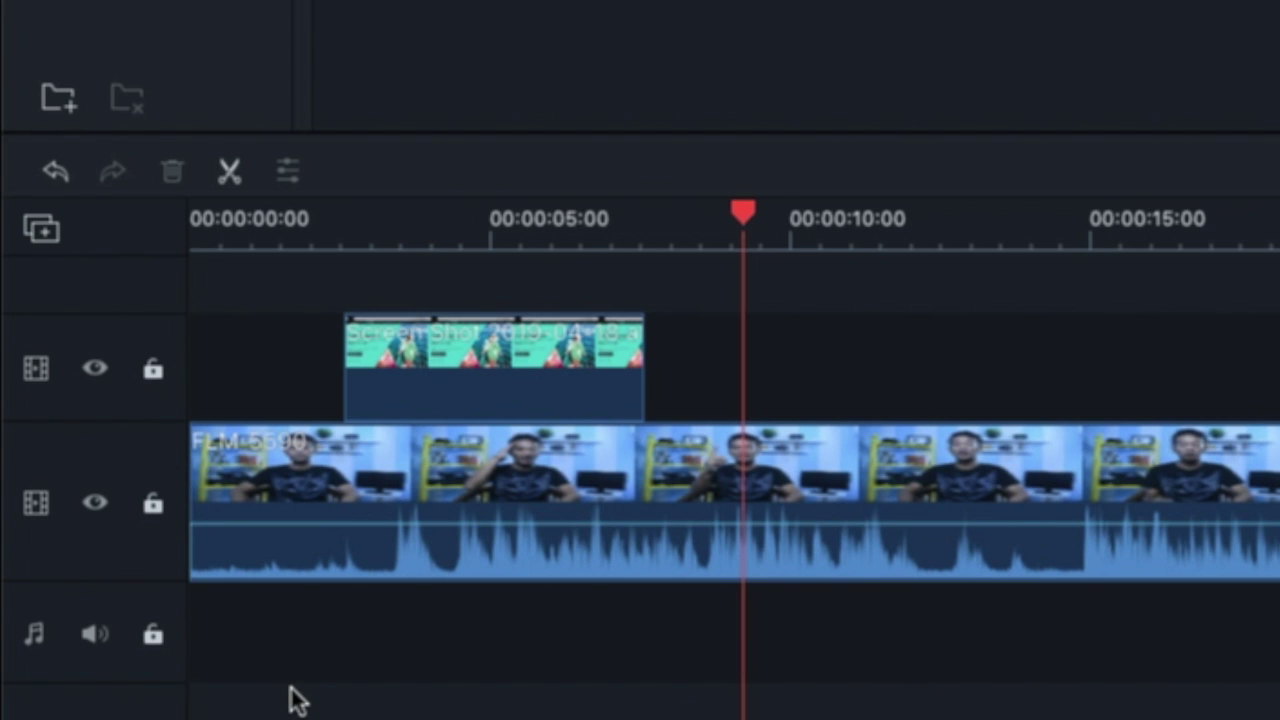
pyautogui.scroll(2, 287, 683)
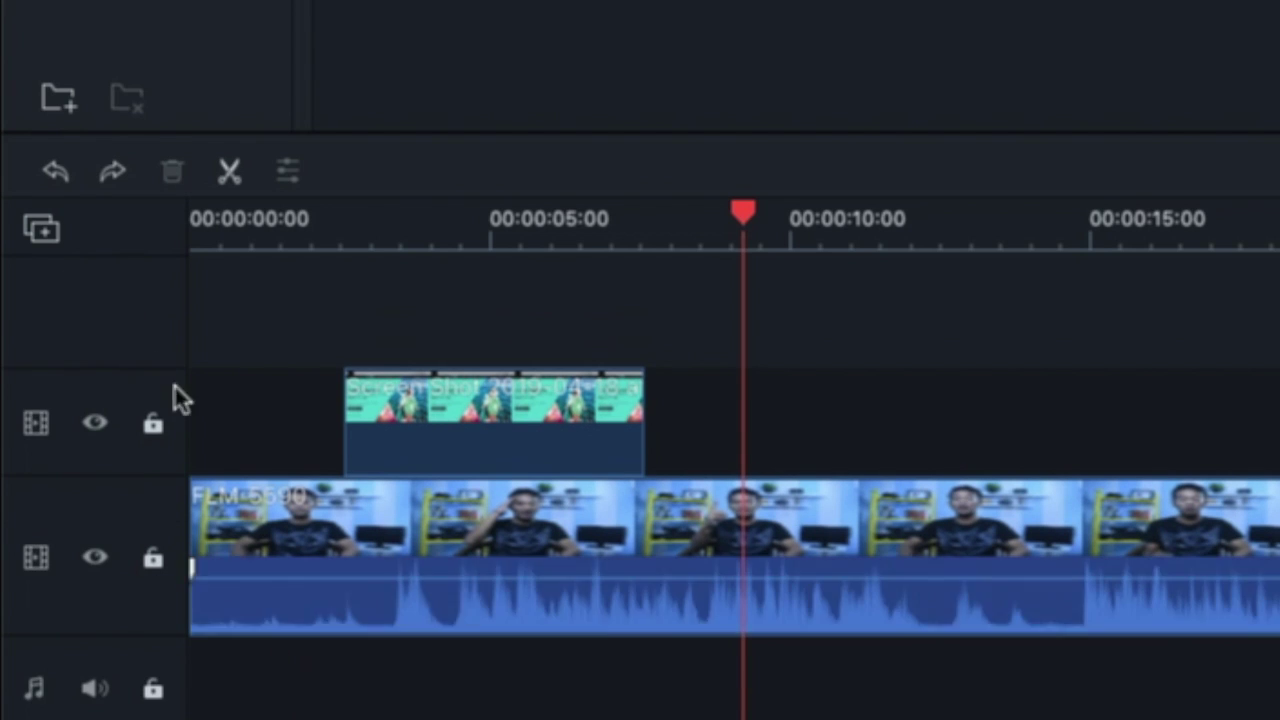
pyautogui.click(40, 229)
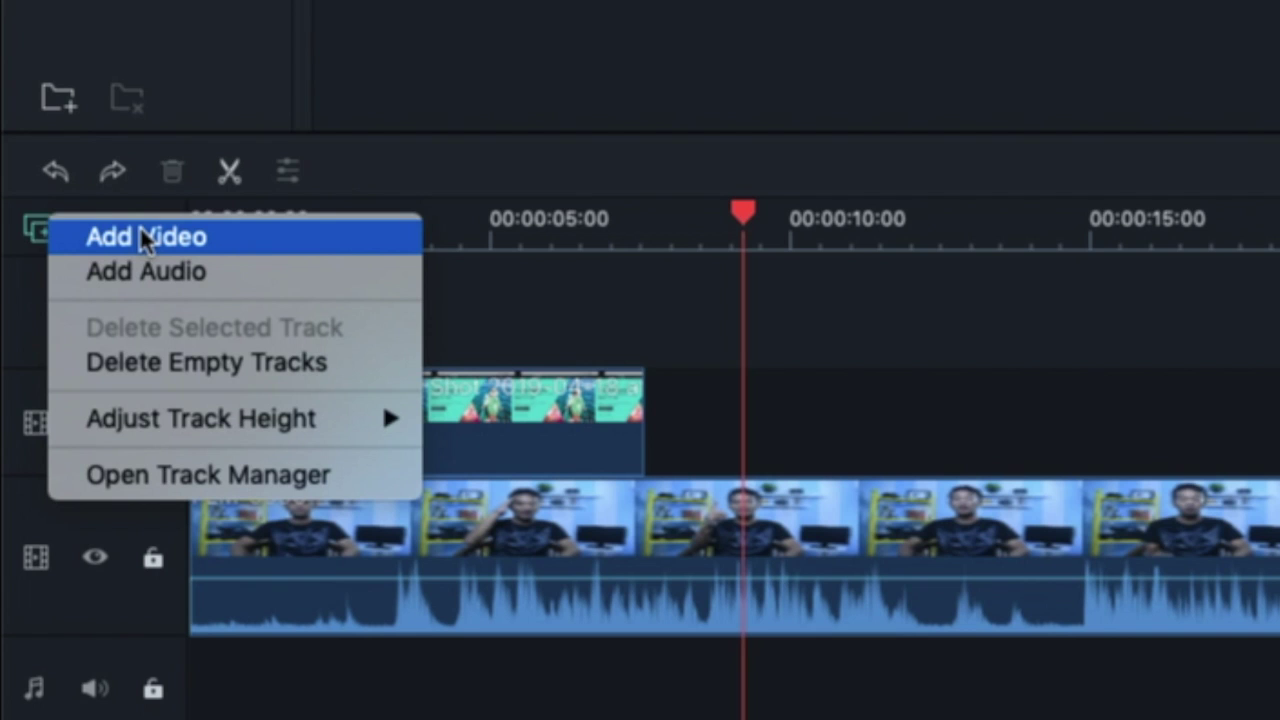
pyautogui.click(143, 237)
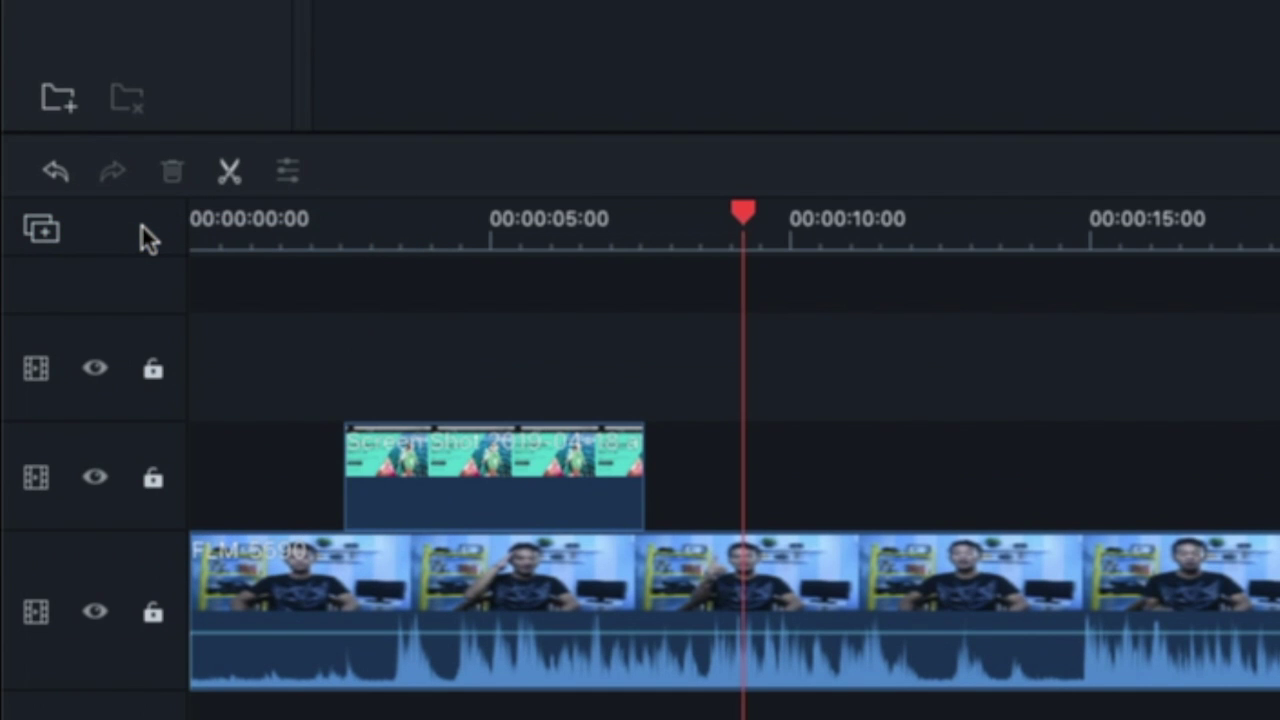
# - Import Voice 10.wav and place it on the first audio track, starting about 2 seconds into the timeline
pyautogui.rightClick(345, 196)
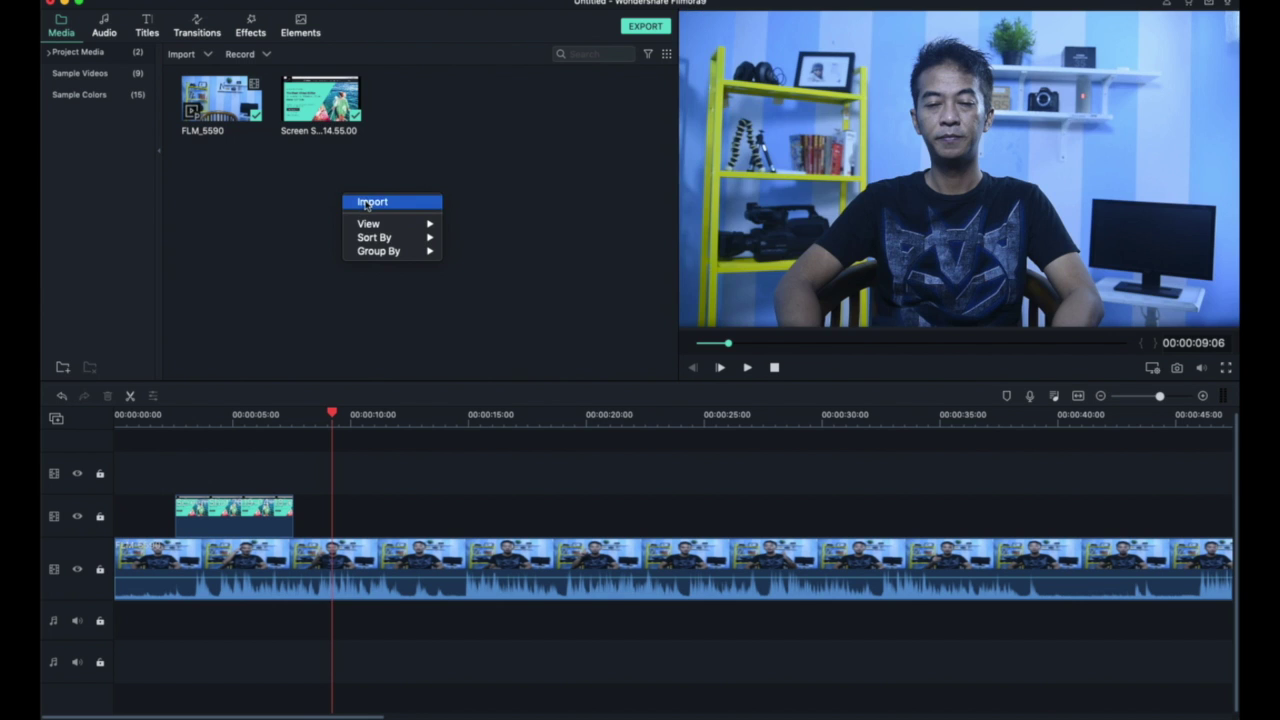
pyautogui.click(374, 200)
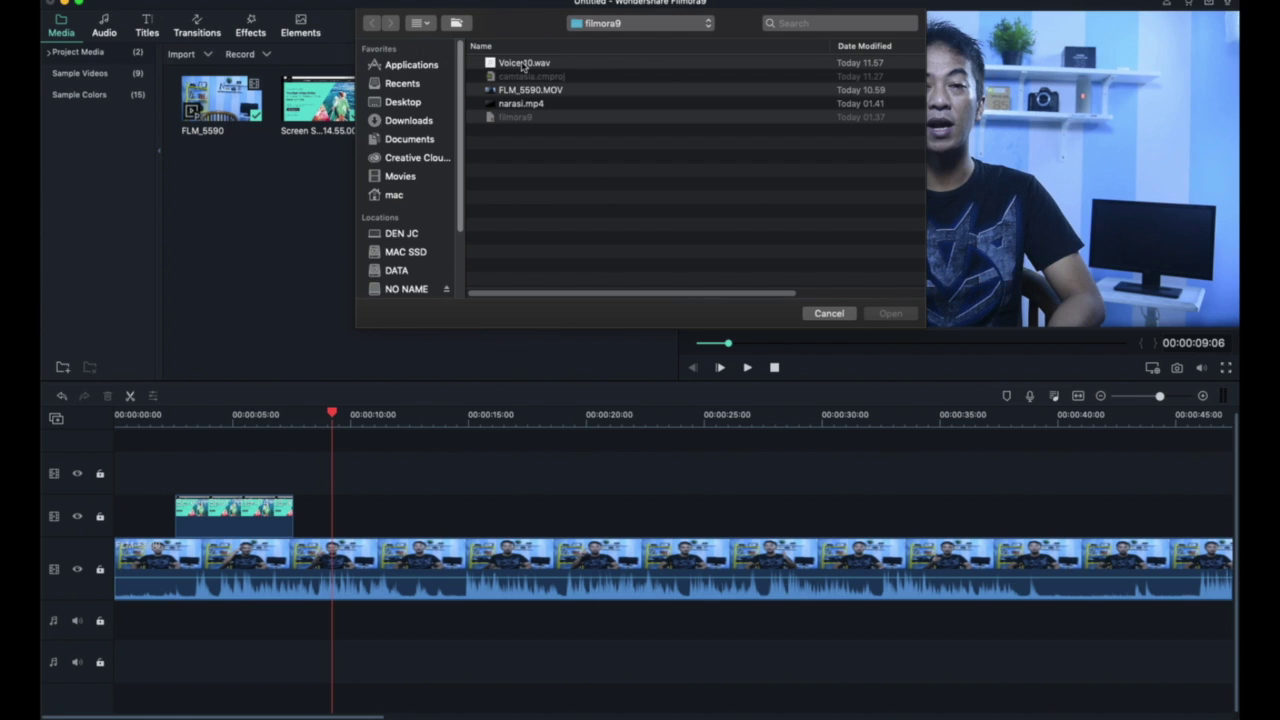
pyautogui.click(526, 64)
pyautogui.click(886, 314)
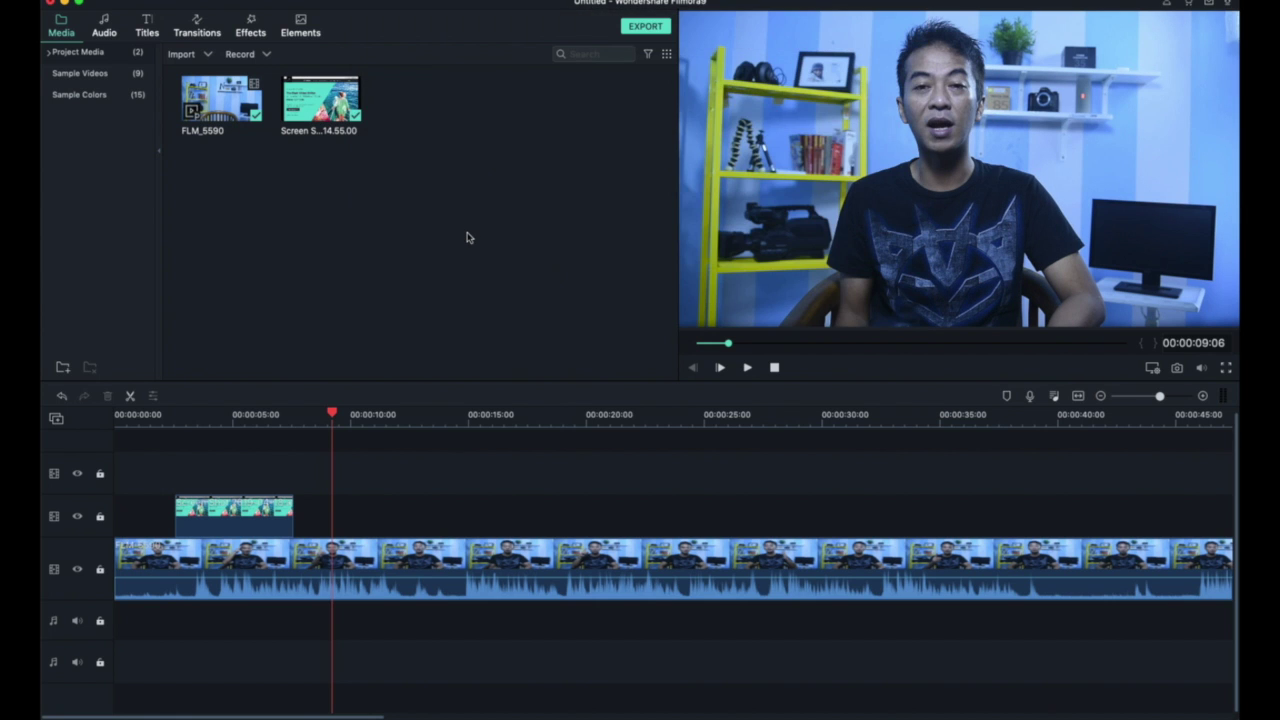
pyautogui.moveTo(409, 109); pyautogui.dragTo(162, 628)
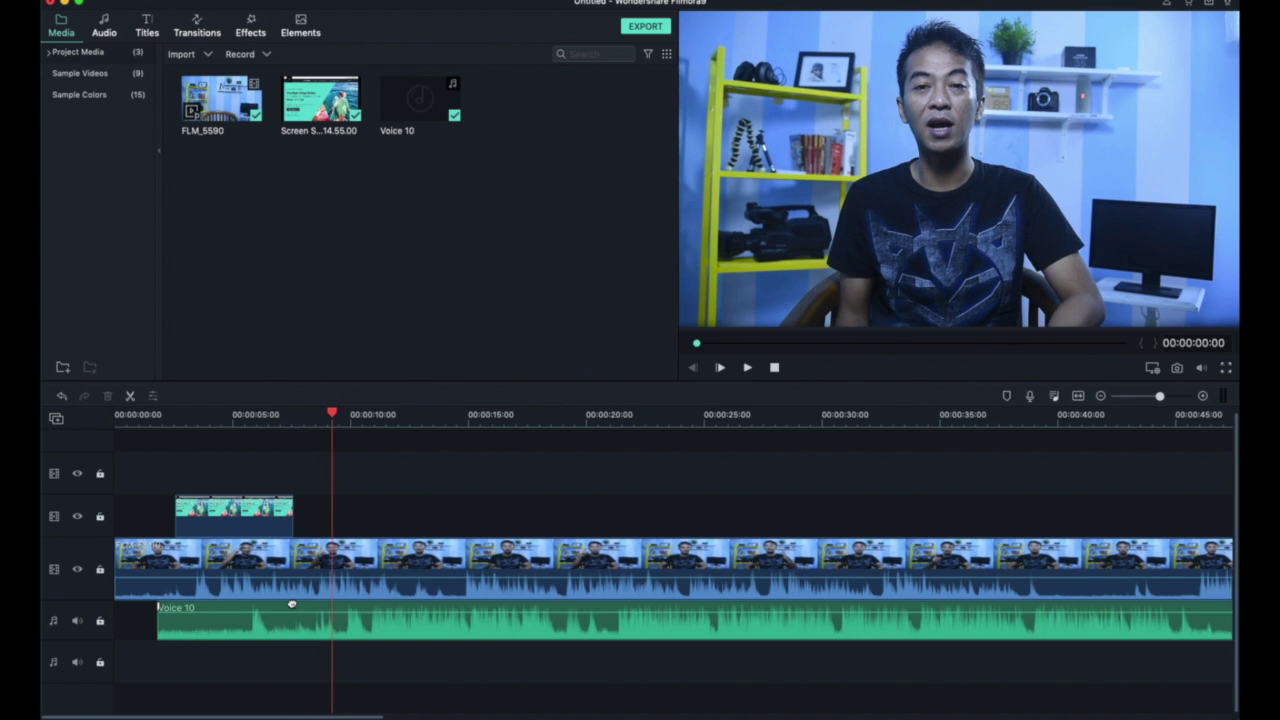
pyautogui.click(554, 470)
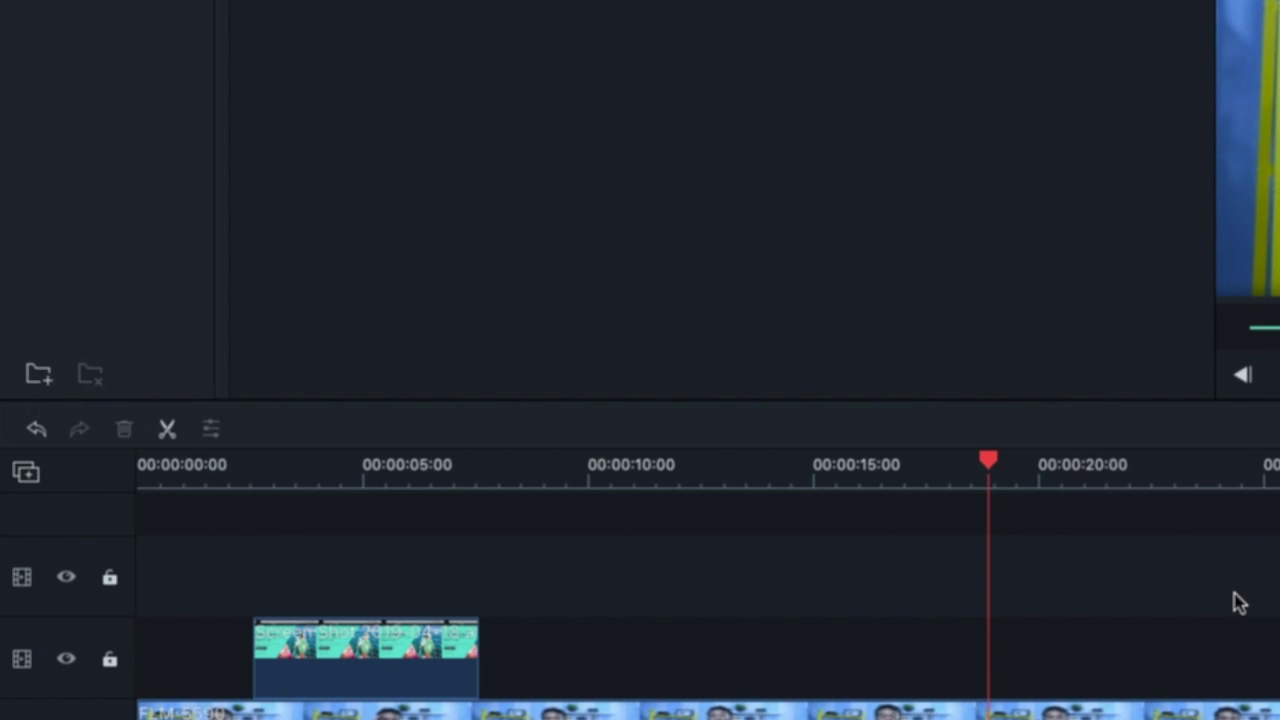
# - Remove the screenshot image clip from the second video track
pyautogui.click(38, 437)
pyautogui.click(351, 674)
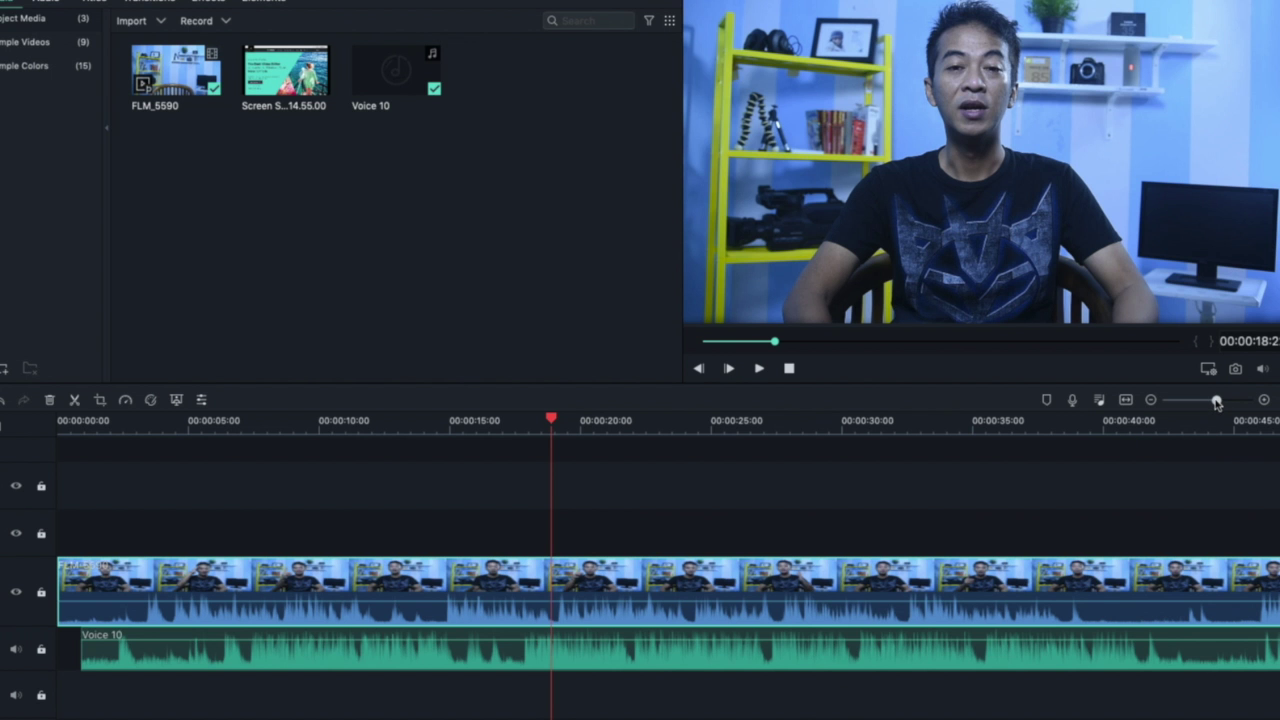
# - Examine the FLM_5590 and Voice 10 clips along the timeline at different zoom levels
pyautogui.moveTo(1218, 401)
pyautogui.mouseDown()
pyautogui.moveTo(1183, 403)
pyautogui.moveTo(1214, 400)
pyautogui.moveTo(1201, 400)
pyautogui.mouseUp()
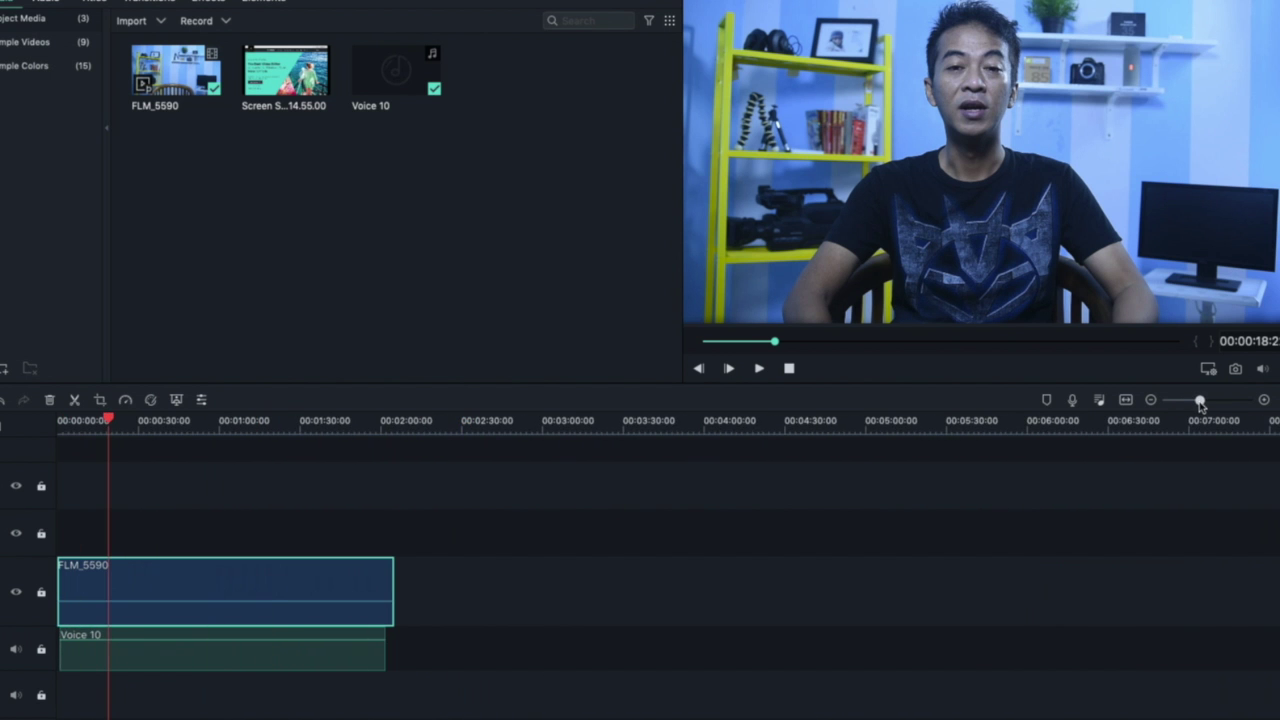
pyautogui.click(1263, 399)
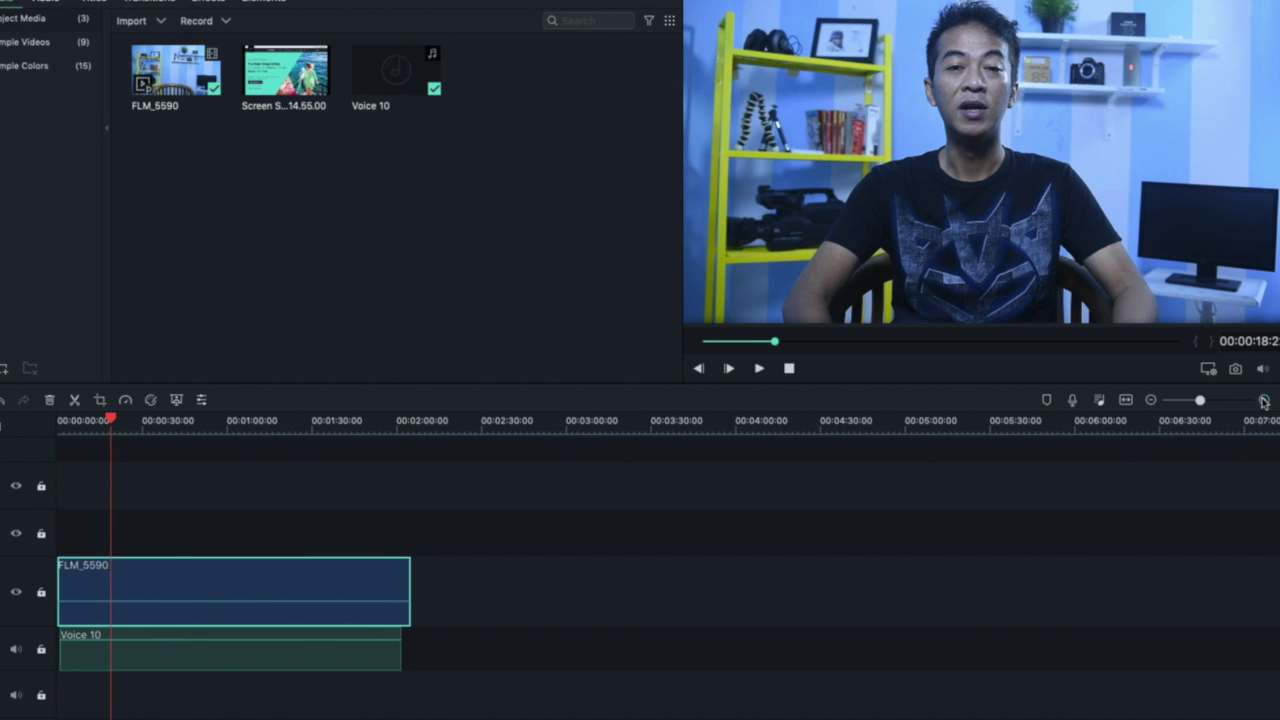
pyautogui.scroll(5, 236, 427)
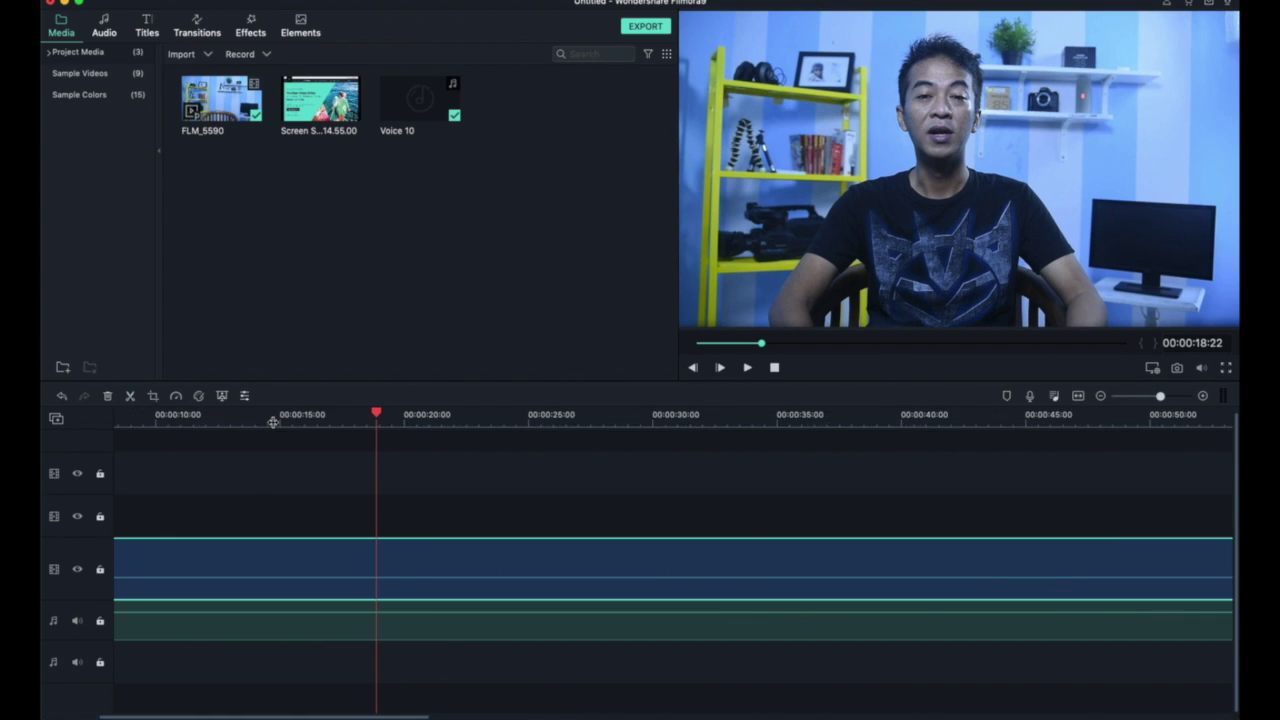
pyautogui.scroll(-4, 229, 421)
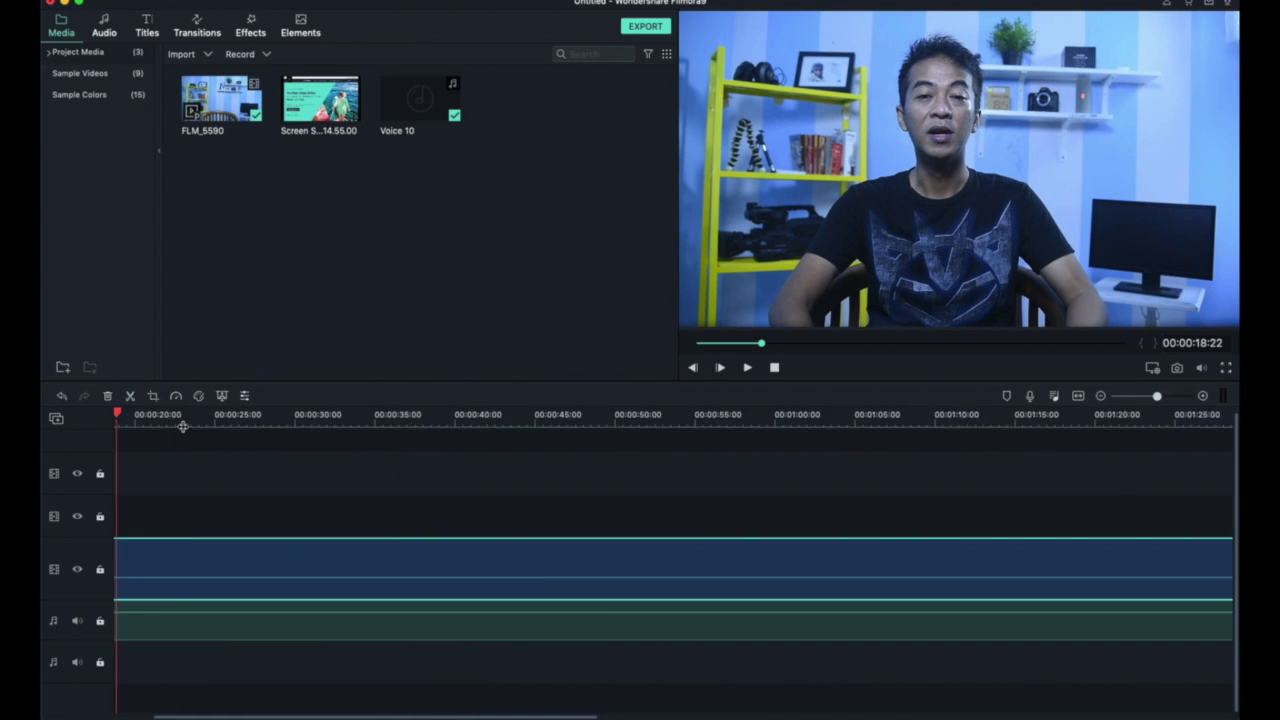
pyautogui.scroll(-3, 130, 438)
pyautogui.scroll(3, 118, 452)
pyautogui.scroll(-1, 118, 452)
pyautogui.scroll(-2, 118, 452)
pyautogui.moveTo(92, 537)
pyautogui.mouseDown()
pyautogui.moveTo(88, 503)
pyautogui.moveTo(88, 551)
pyautogui.moveTo(88, 486)
pyautogui.moveTo(88, 517)
pyautogui.mouseUp()
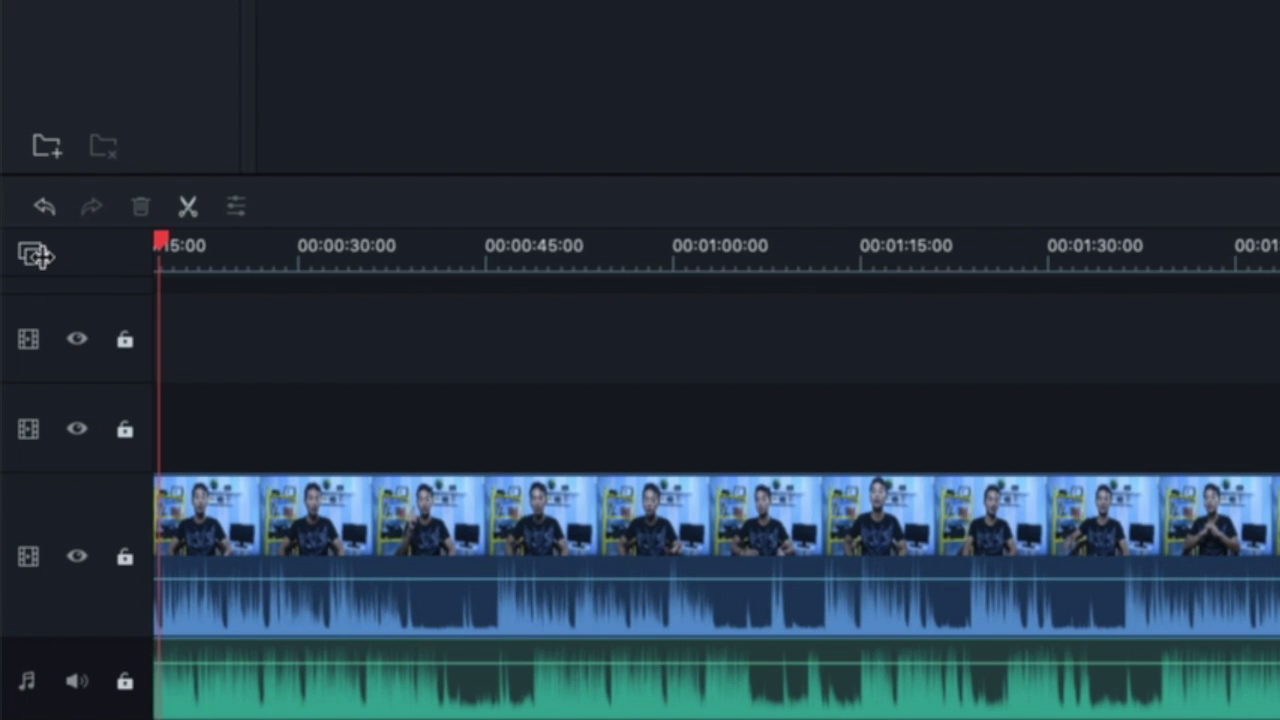
# - Set the track height of the timeline to Big
pyautogui.click(40, 260)
pyautogui.moveTo(194, 414)
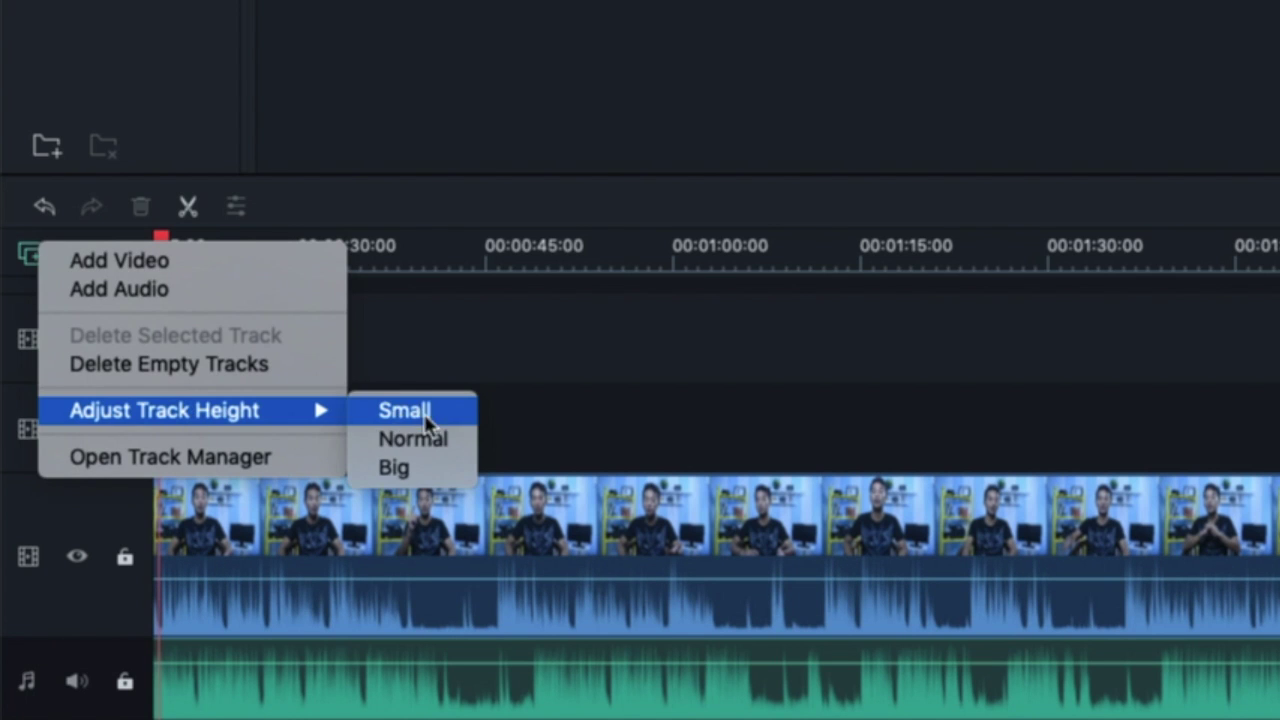
pyautogui.click(448, 471)
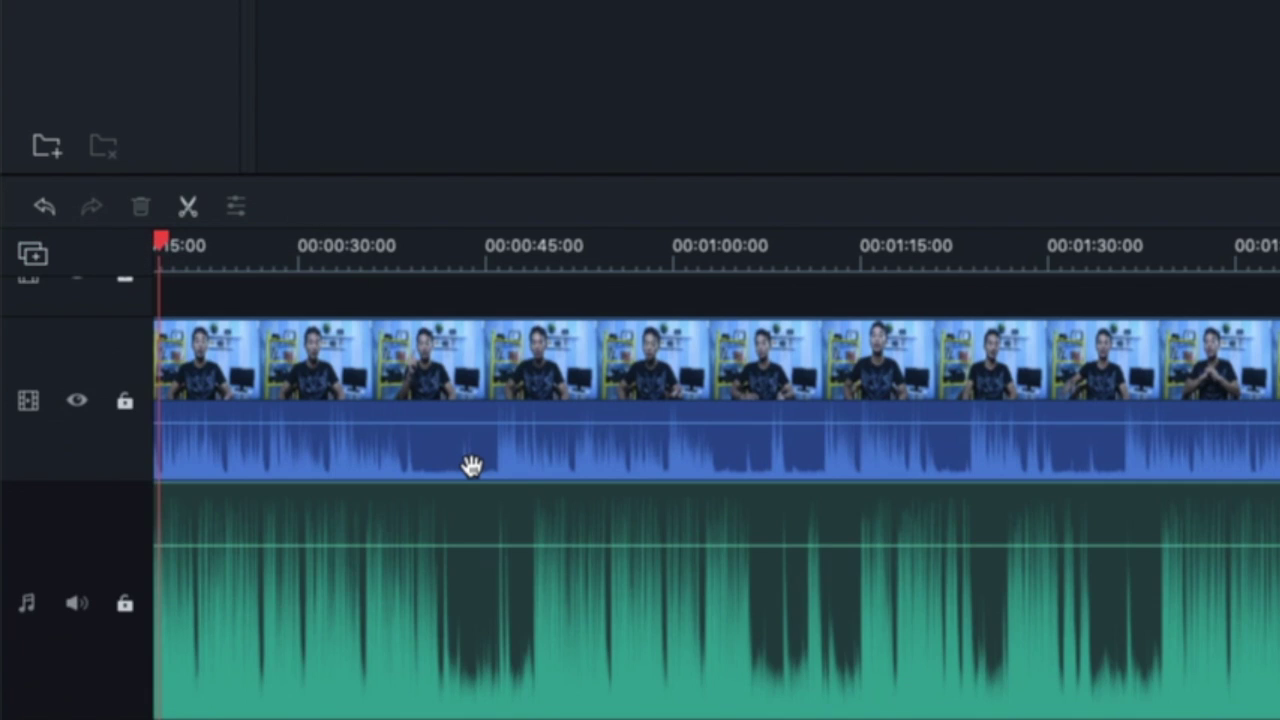
# - Set the track height of the timeline to Normal
pyautogui.click(40, 258)
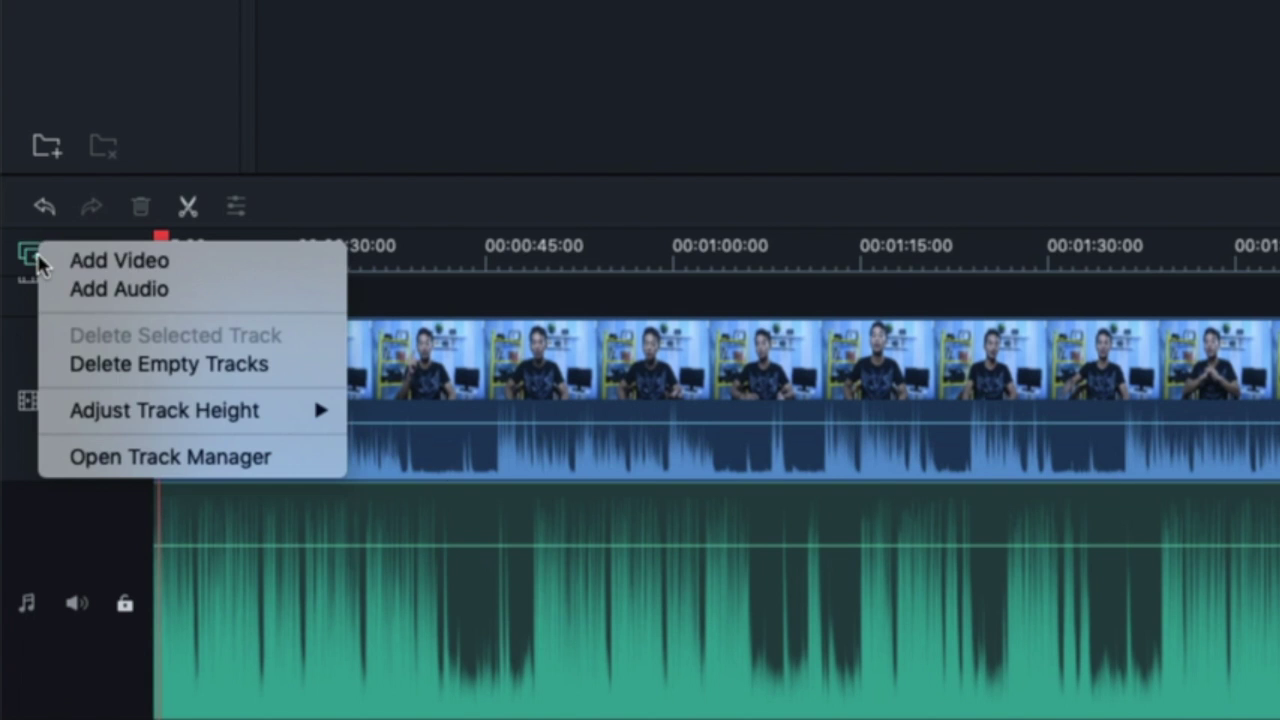
pyautogui.moveTo(186, 414)
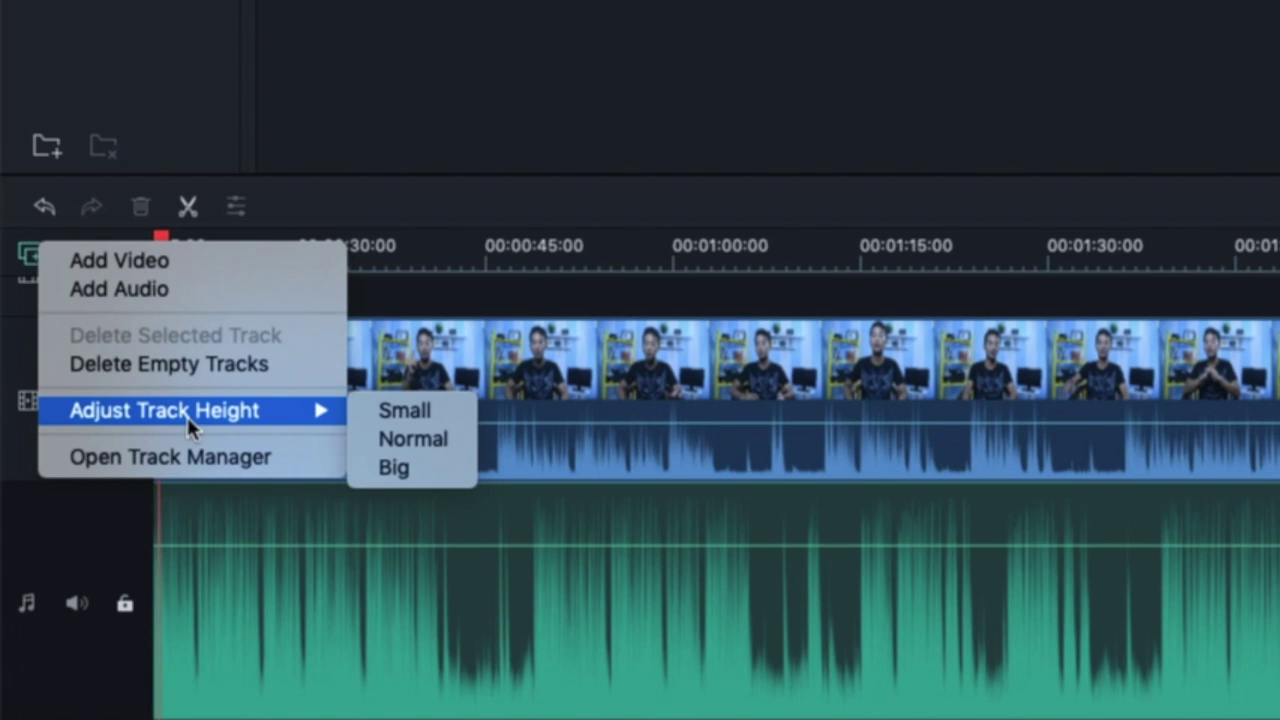
pyautogui.click(444, 434)
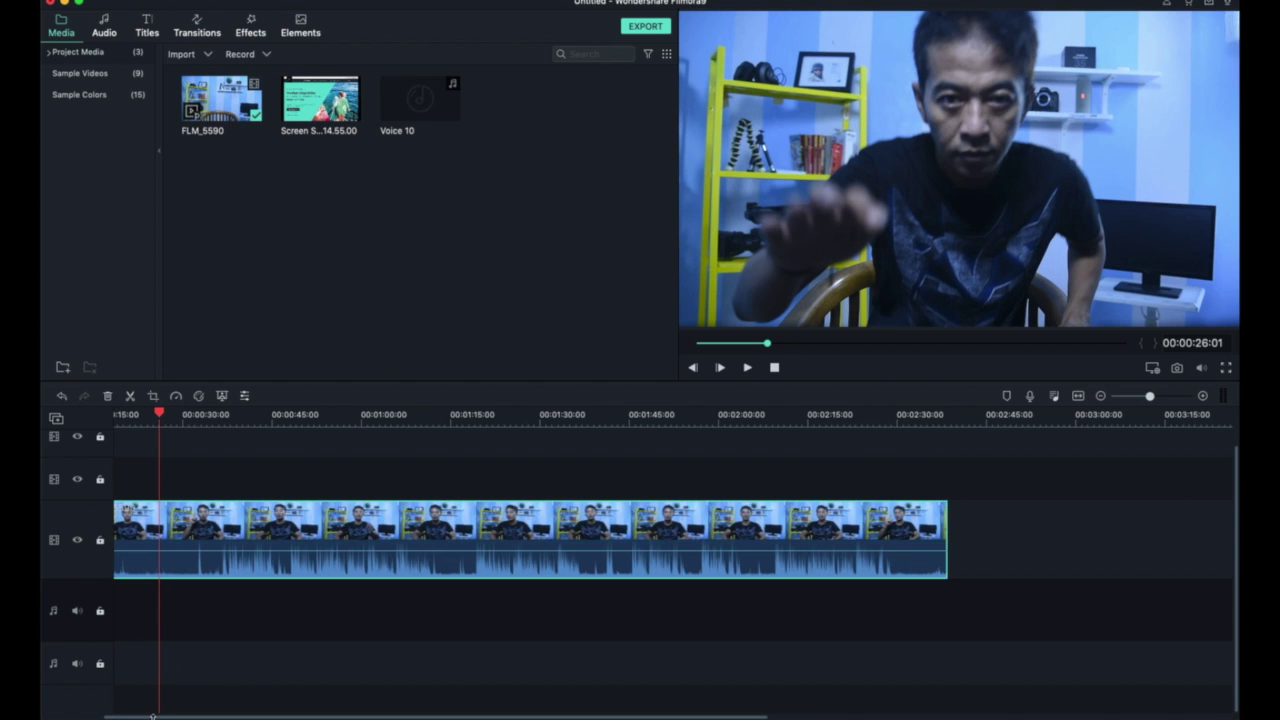
# - Move the FLM_5590 clip to the start of the timeline and split it at about 12 seconds
pyautogui.moveTo(152, 716); pyautogui.dragTo(50, 714)
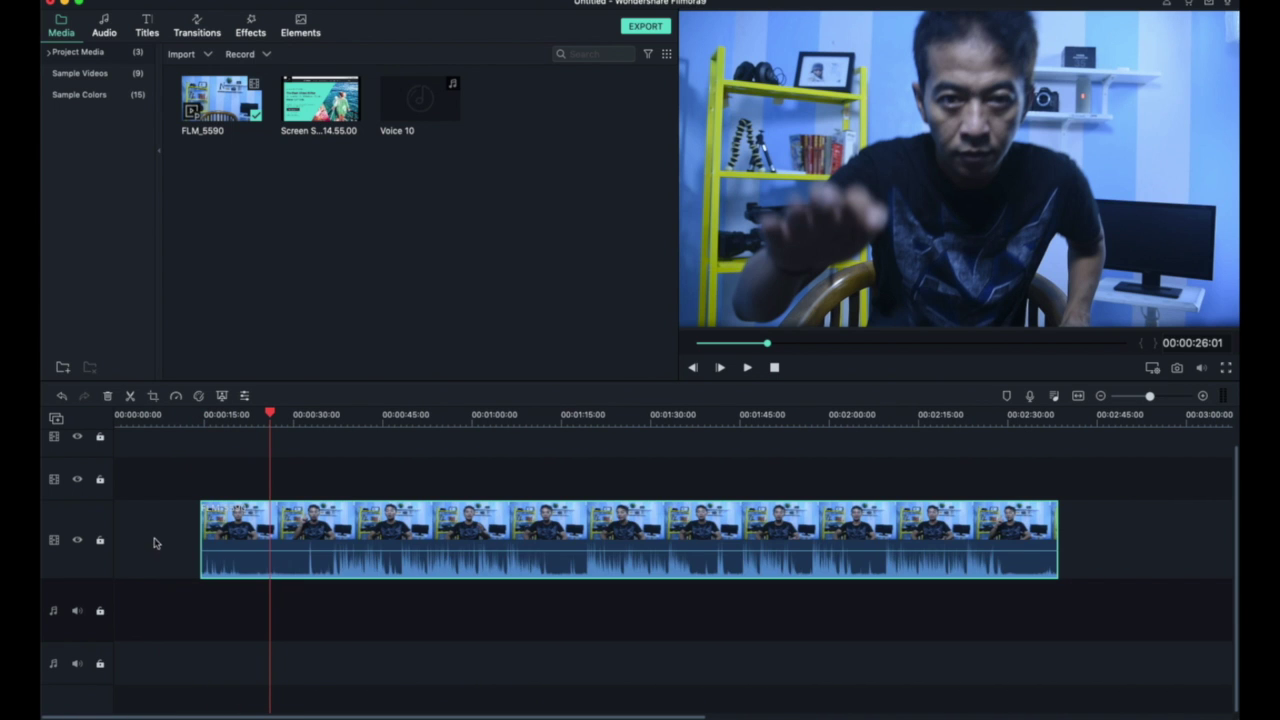
pyautogui.moveTo(223, 520); pyautogui.dragTo(124, 517)
pyautogui.moveTo(200, 492); pyautogui.dragTo(495, 502)
pyautogui.moveTo(572, 235); pyautogui.dragTo(323, 206)
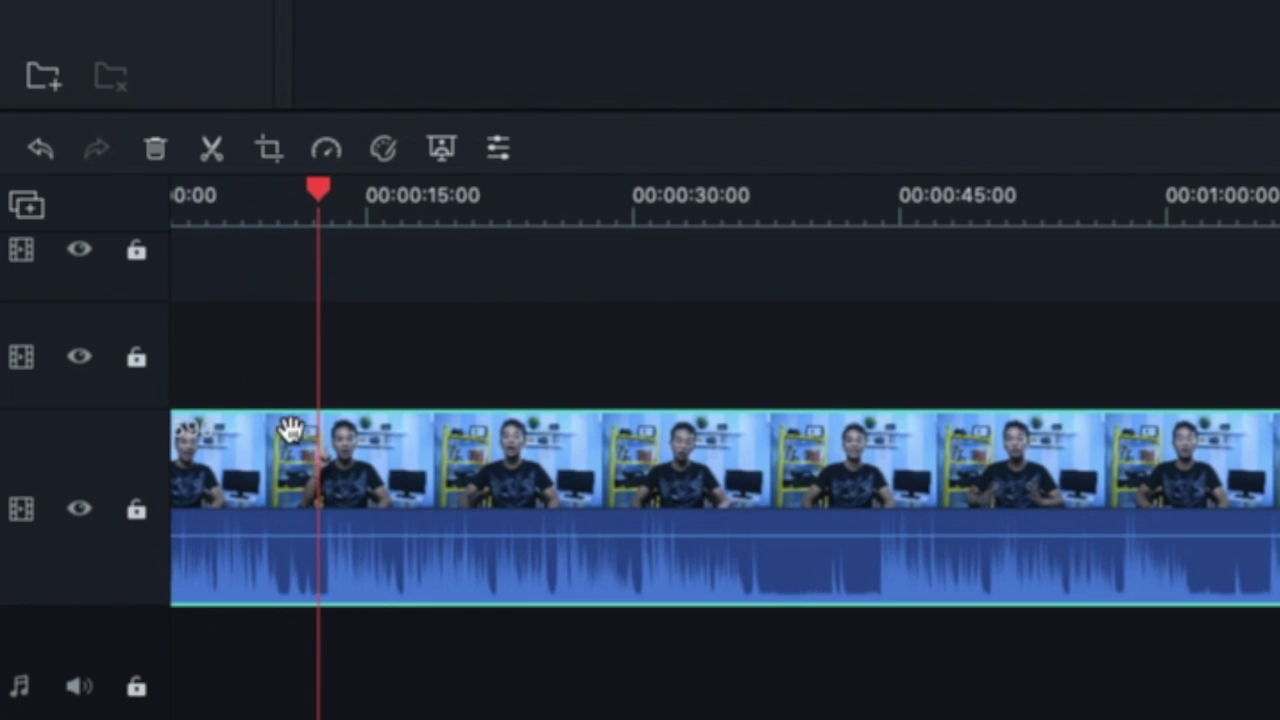
pyautogui.click(212, 150)
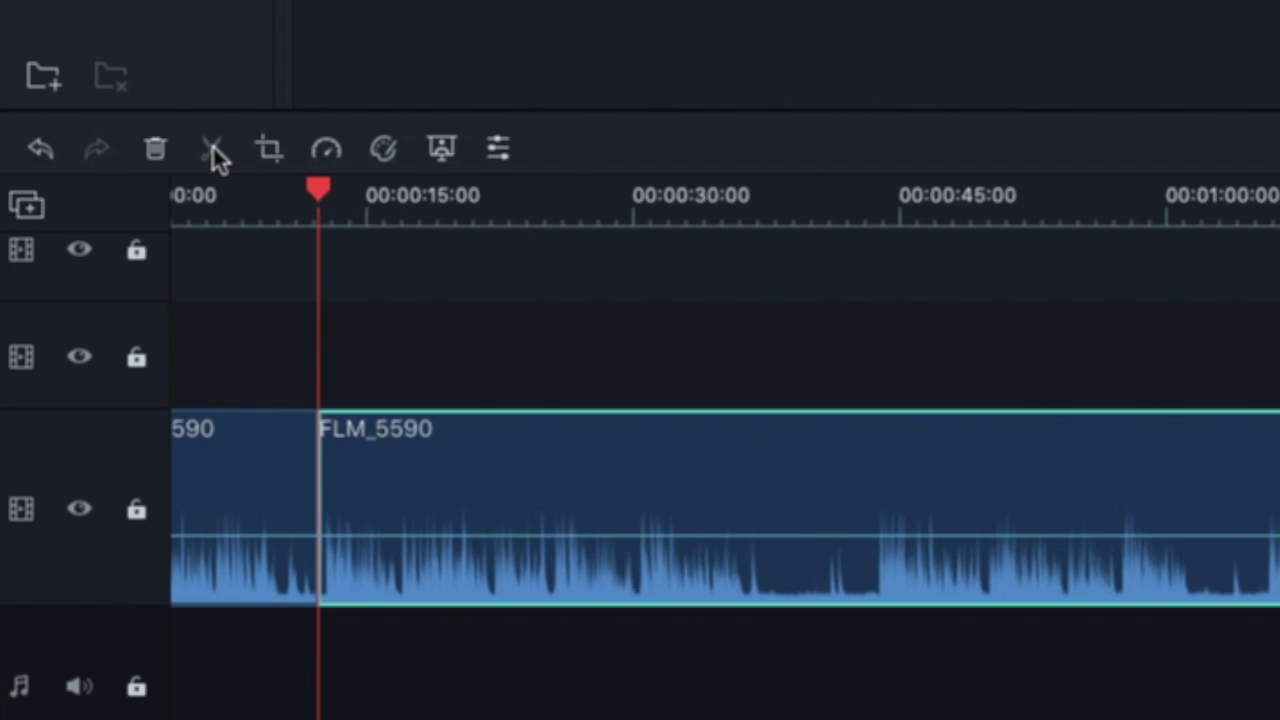
# - Insert the bumper clip between the two FLM_5590 parts, leaving no gap on the first video track
pyautogui.moveTo(509, 463); pyautogui.dragTo(822, 457)
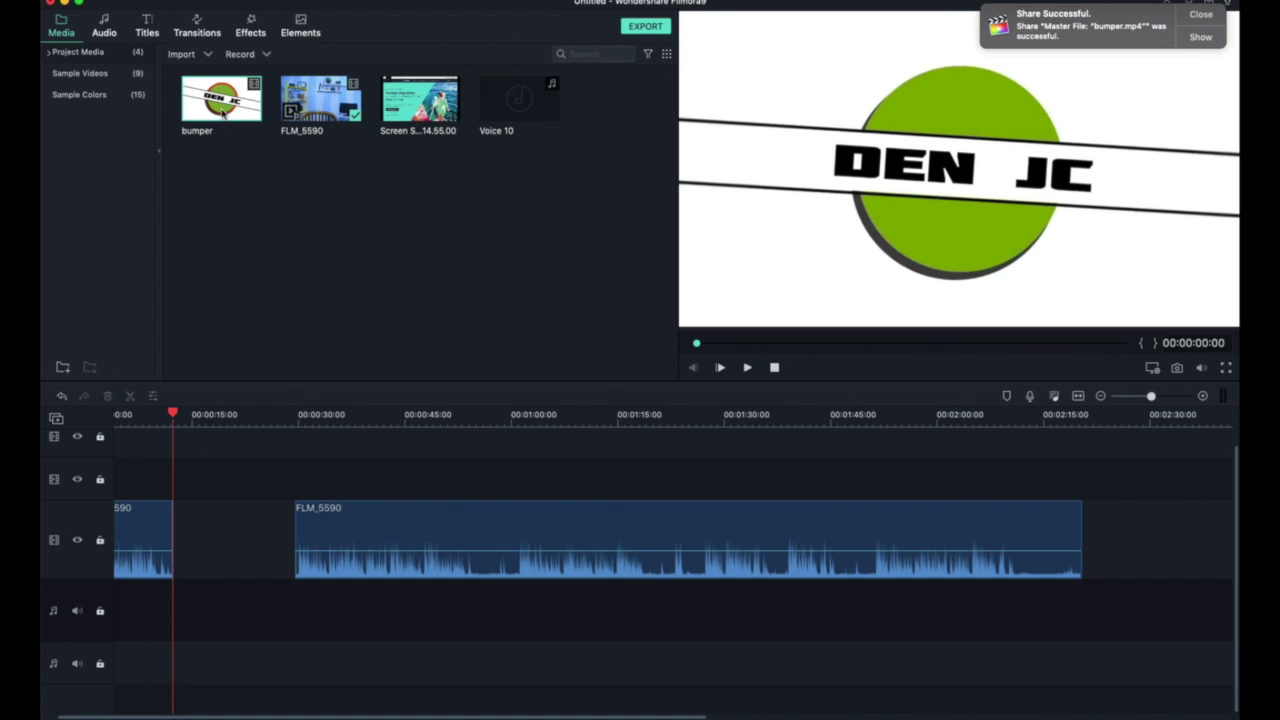
pyautogui.moveTo(222, 110); pyautogui.dragTo(178, 537)
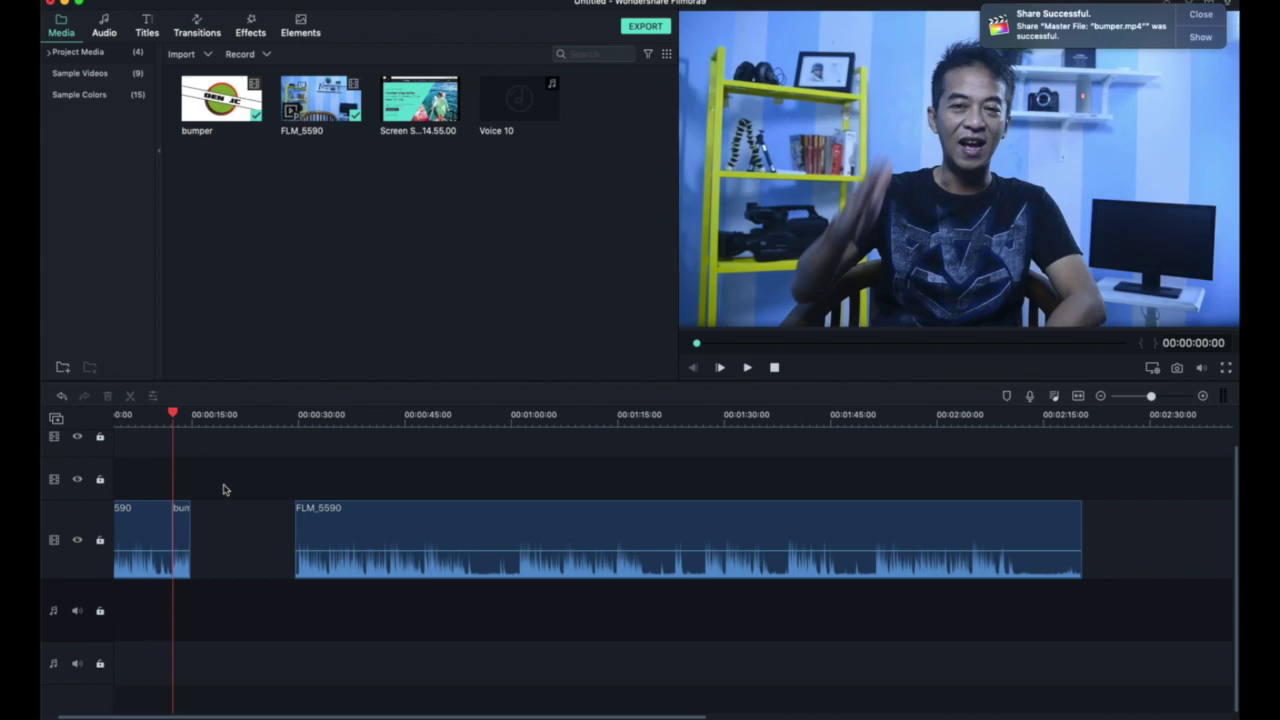
pyautogui.moveTo(350, 518); pyautogui.dragTo(245, 522)
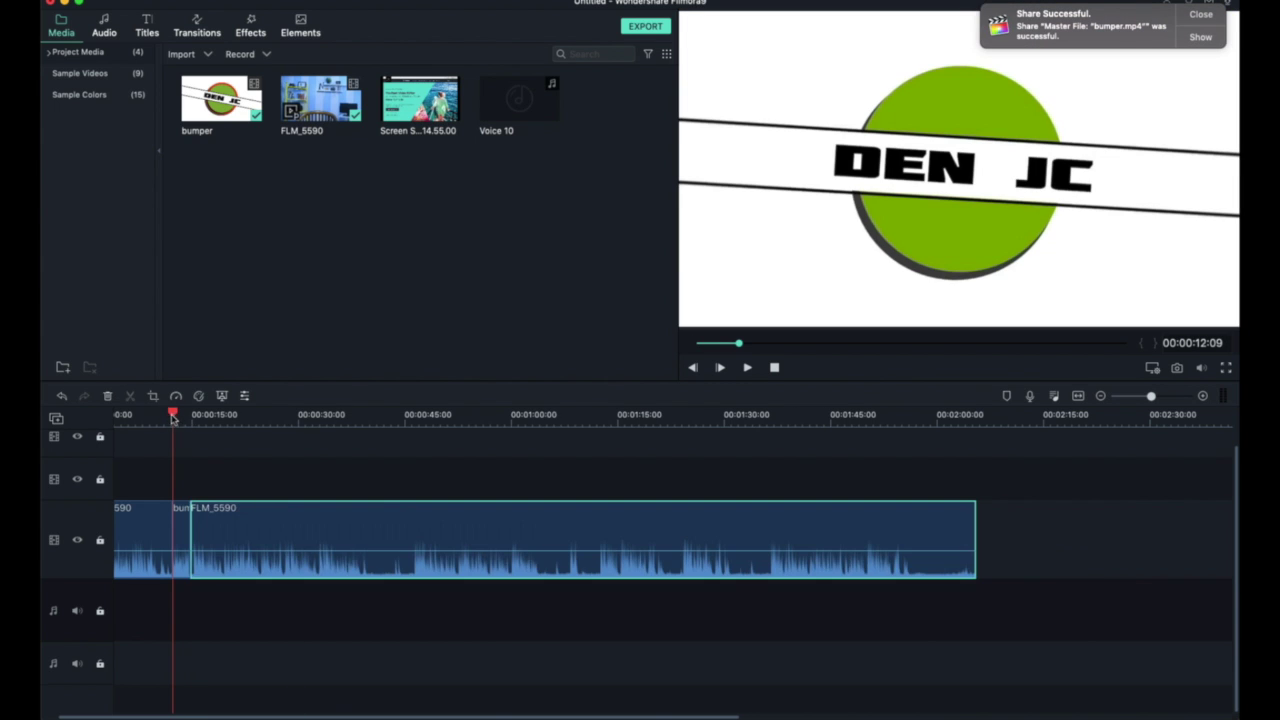
# - Split the FLM_5590 part after the bumper at 00:00:40:06 and 00:00:46:03, around its silent passage
pyautogui.scroll(-3, 173, 418)
pyautogui.scroll(5, 173, 418)
pyautogui.click(489, 440)
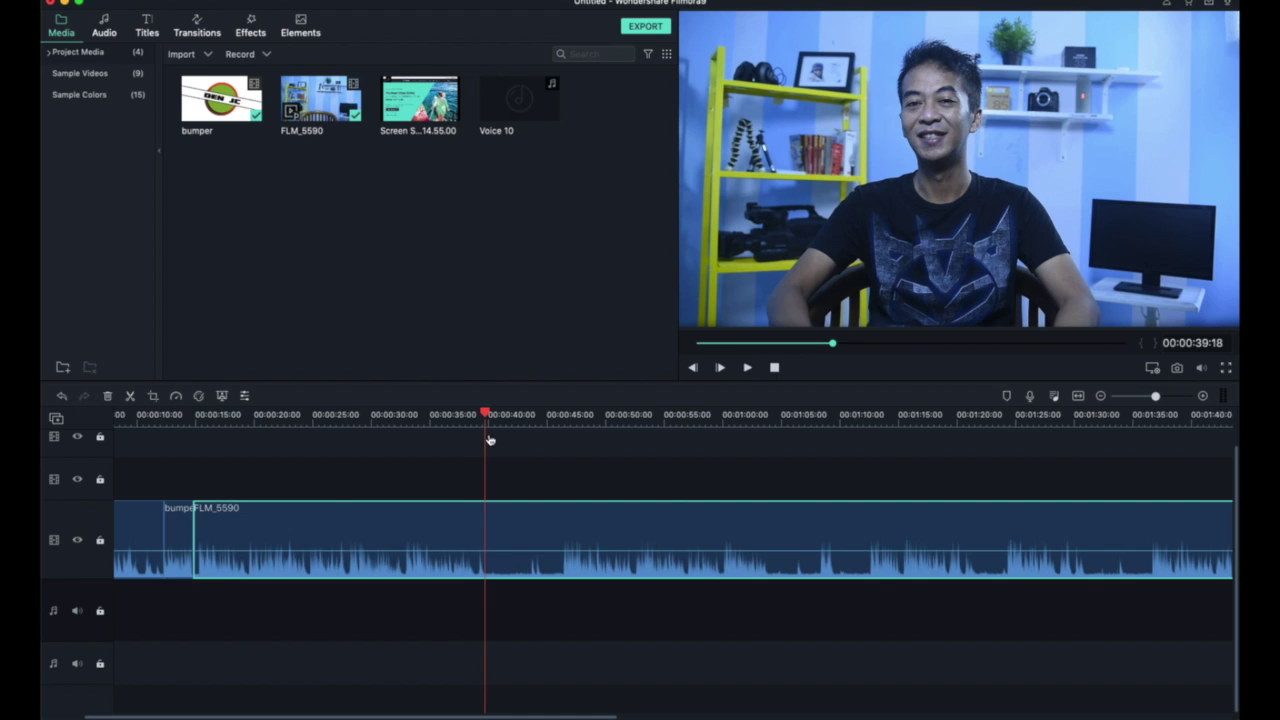
pyautogui.moveTo(489, 440); pyautogui.dragTo(495, 437)
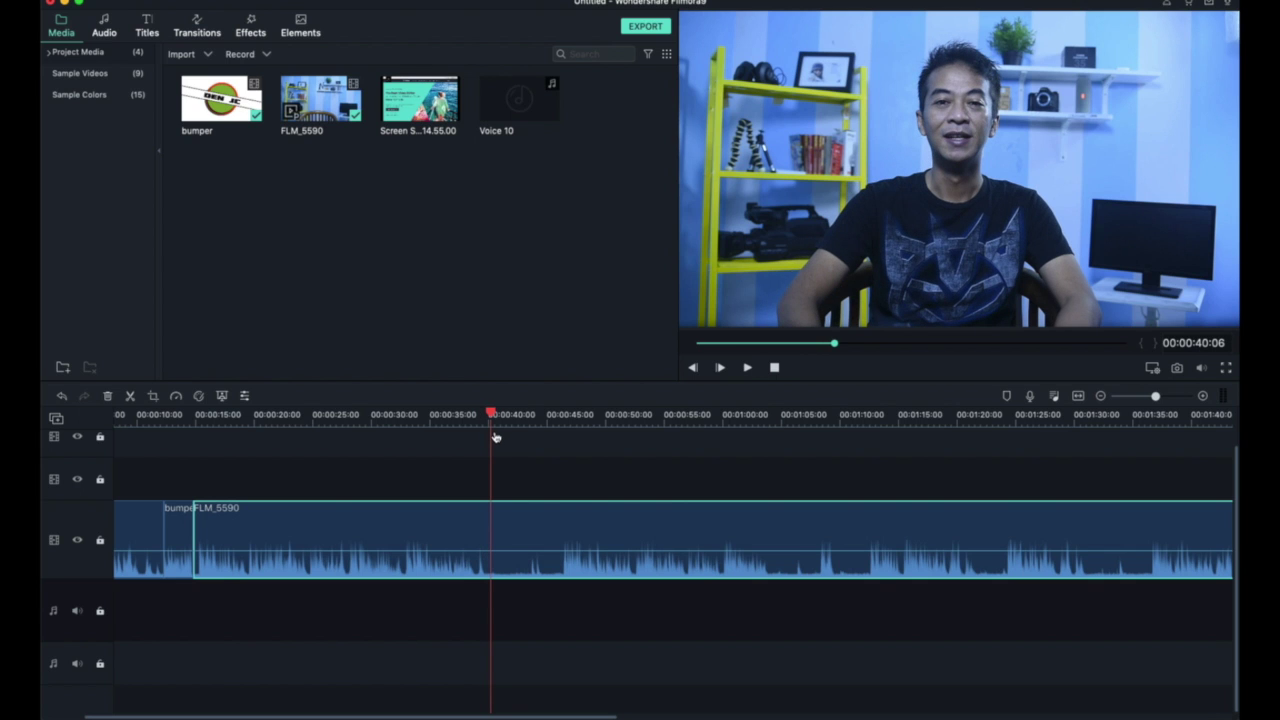
pyautogui.click(131, 397)
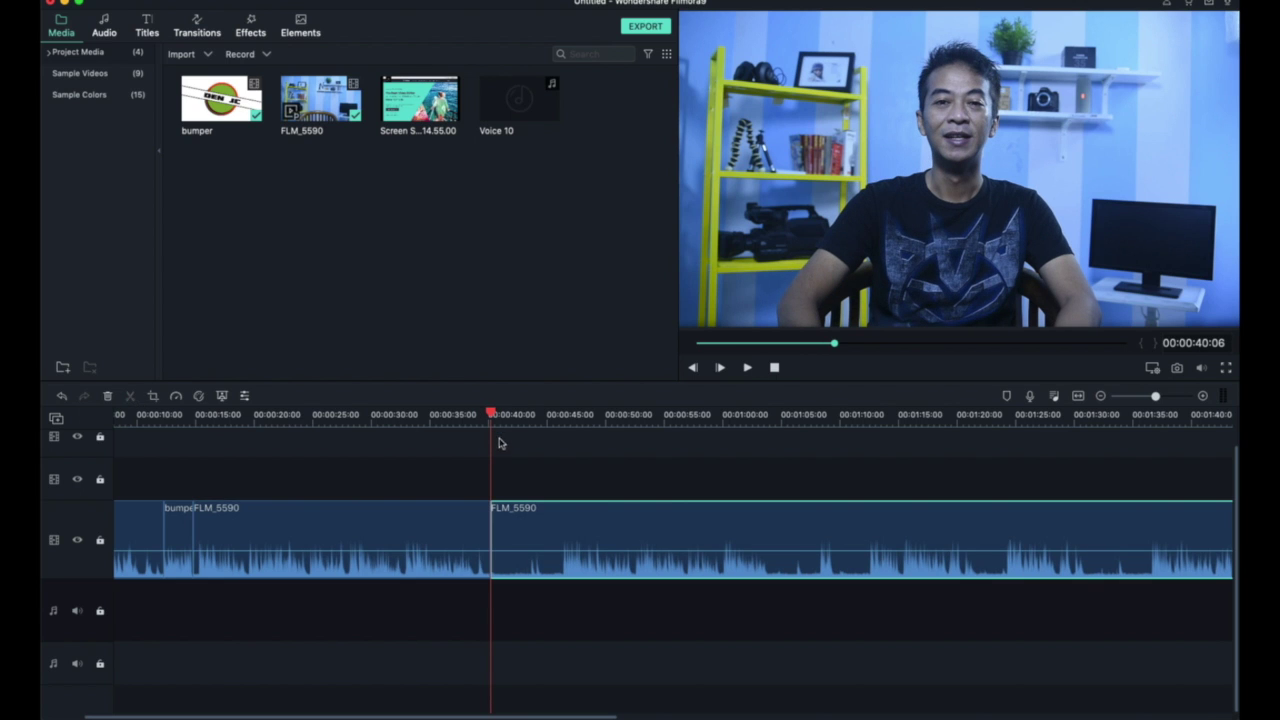
pyautogui.moveTo(493, 415); pyautogui.dragTo(563, 420)
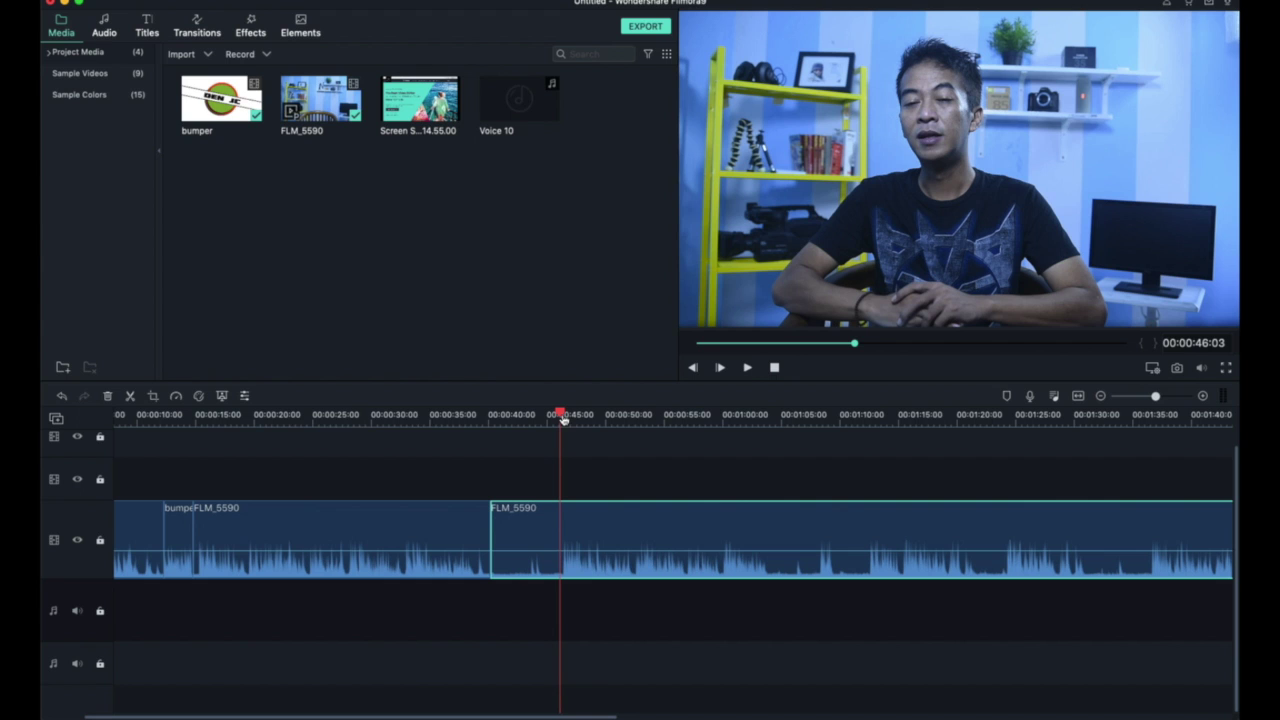
pyautogui.click(130, 397)
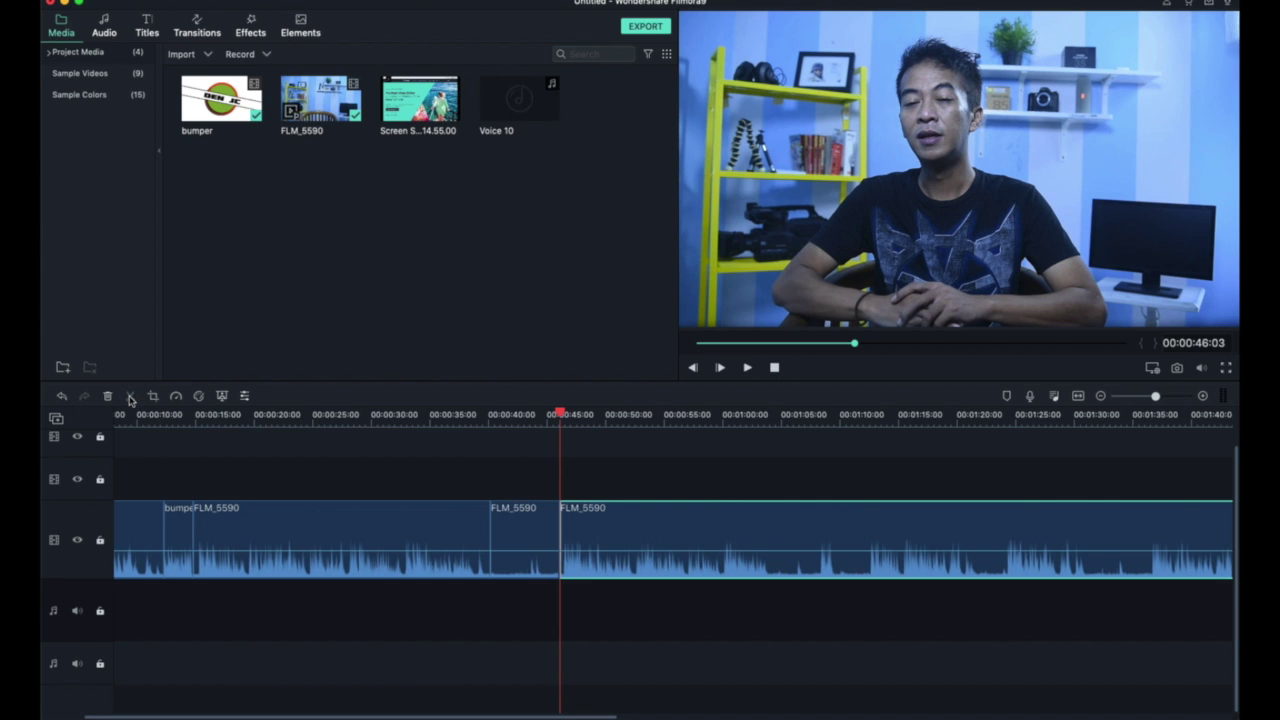
# - Delete the silent FLM_5590 piece between the two splits and undo that deletion
pyautogui.click(529, 530)
pyautogui.rightClick(532, 532)
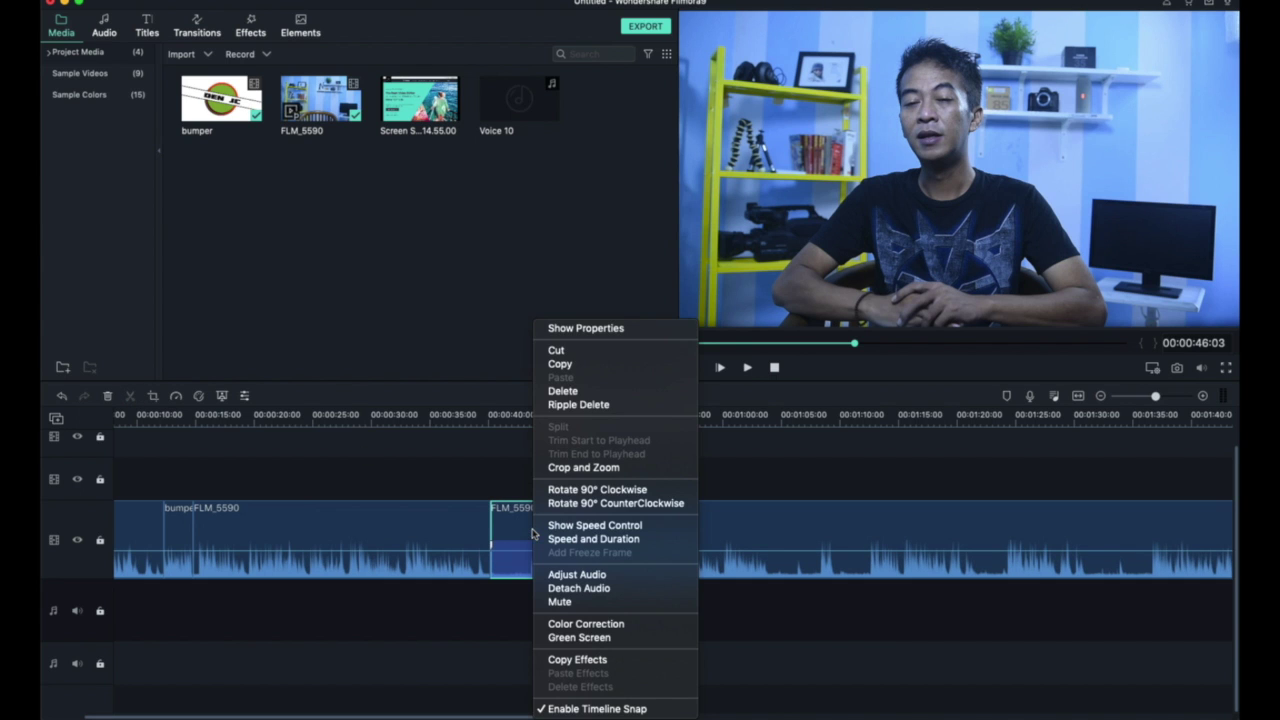
pyautogui.click(578, 391)
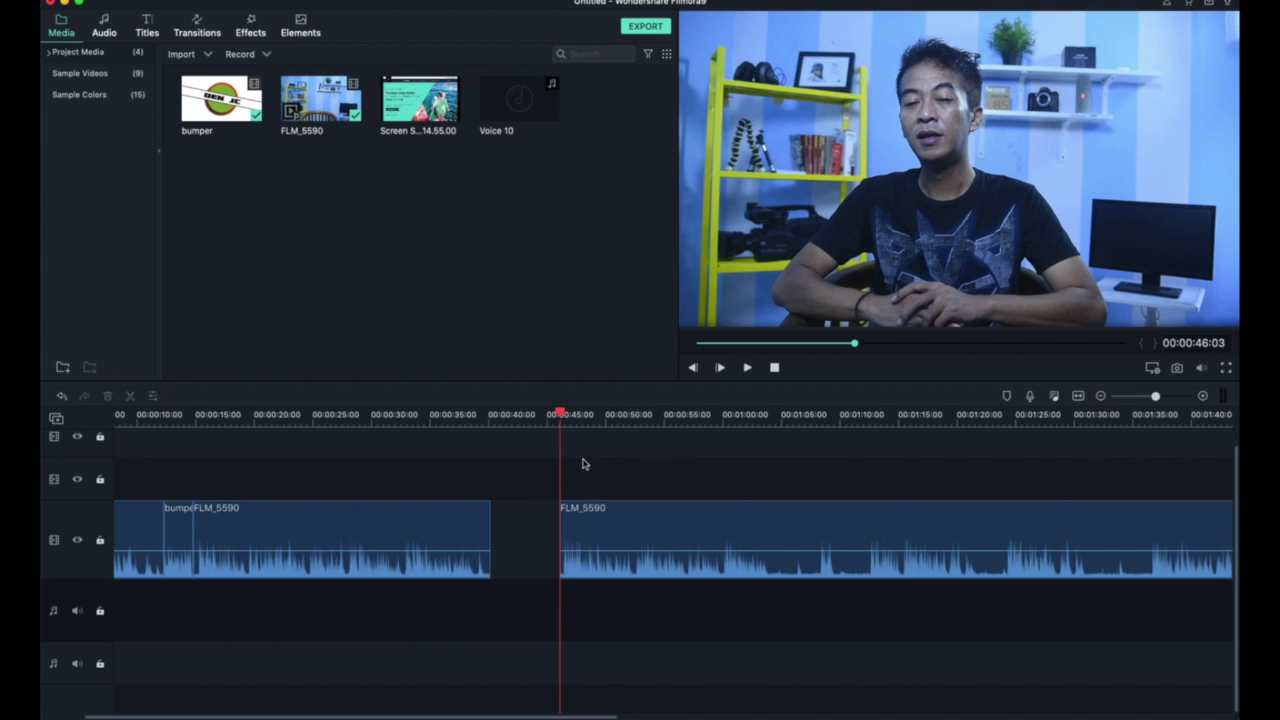
pyautogui.press('super+z')
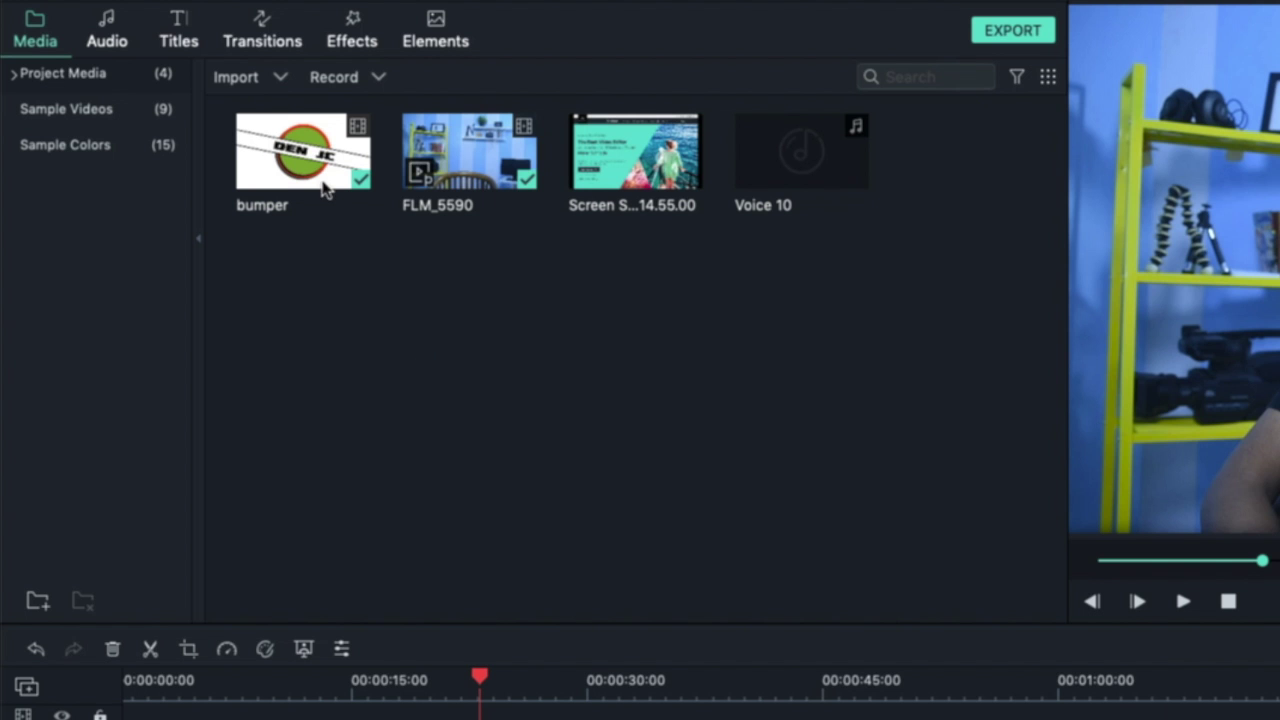
# - Try the Aegean filter on the FLM_5590 clip after the bumper, and place it on the second video track at about 20 seconds
pyautogui.click(352, 36)
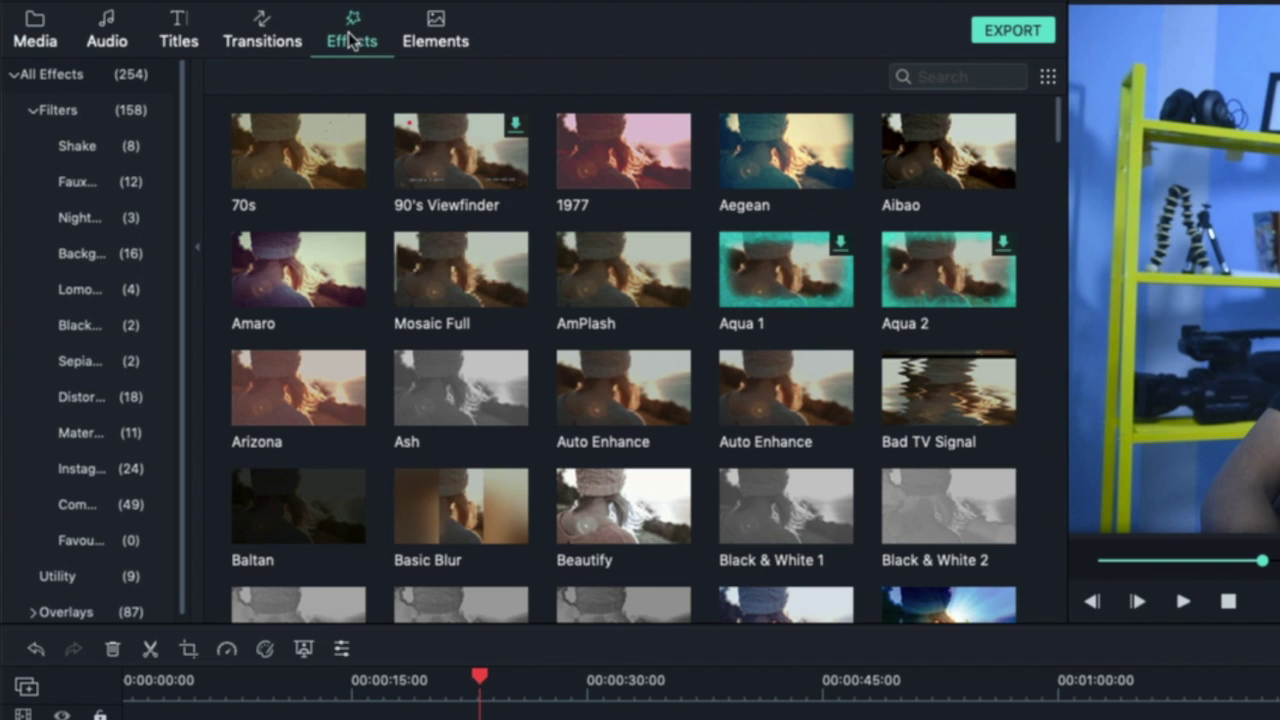
pyautogui.click(285, 145)
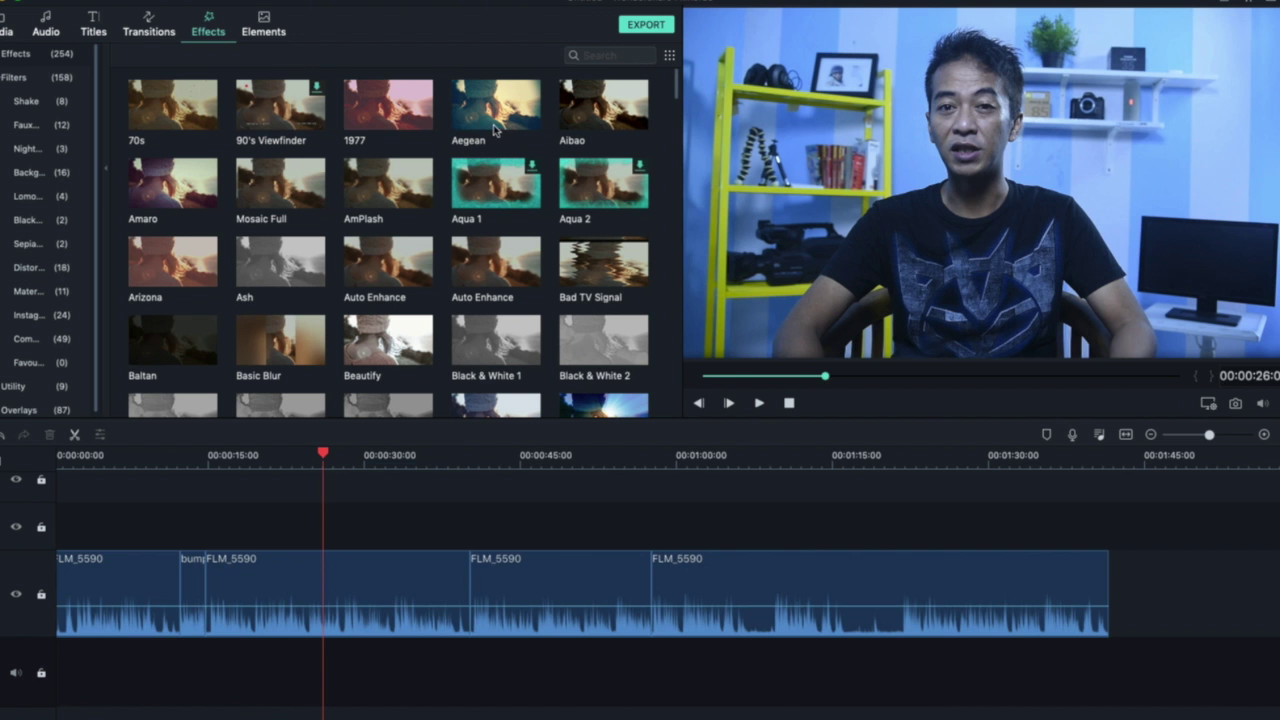
pyautogui.moveTo(494, 127); pyautogui.dragTo(306, 591)
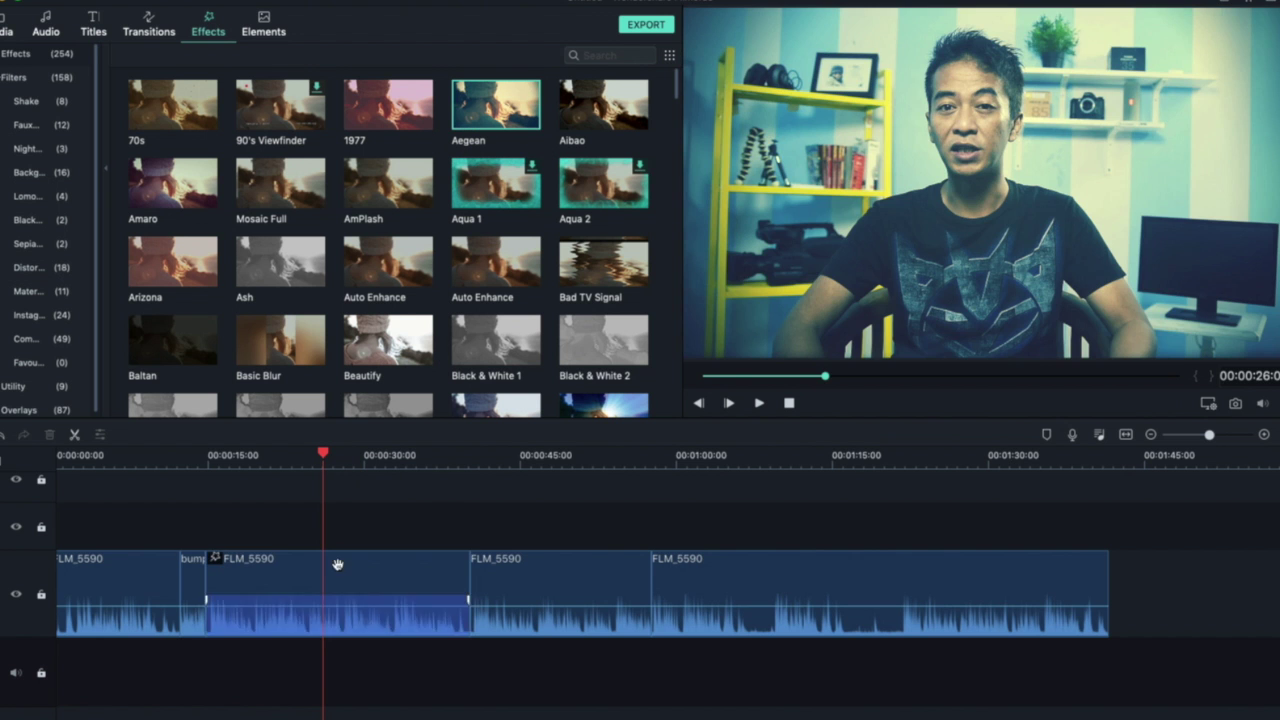
pyautogui.moveTo(434, 242); pyautogui.dragTo(257, 524)
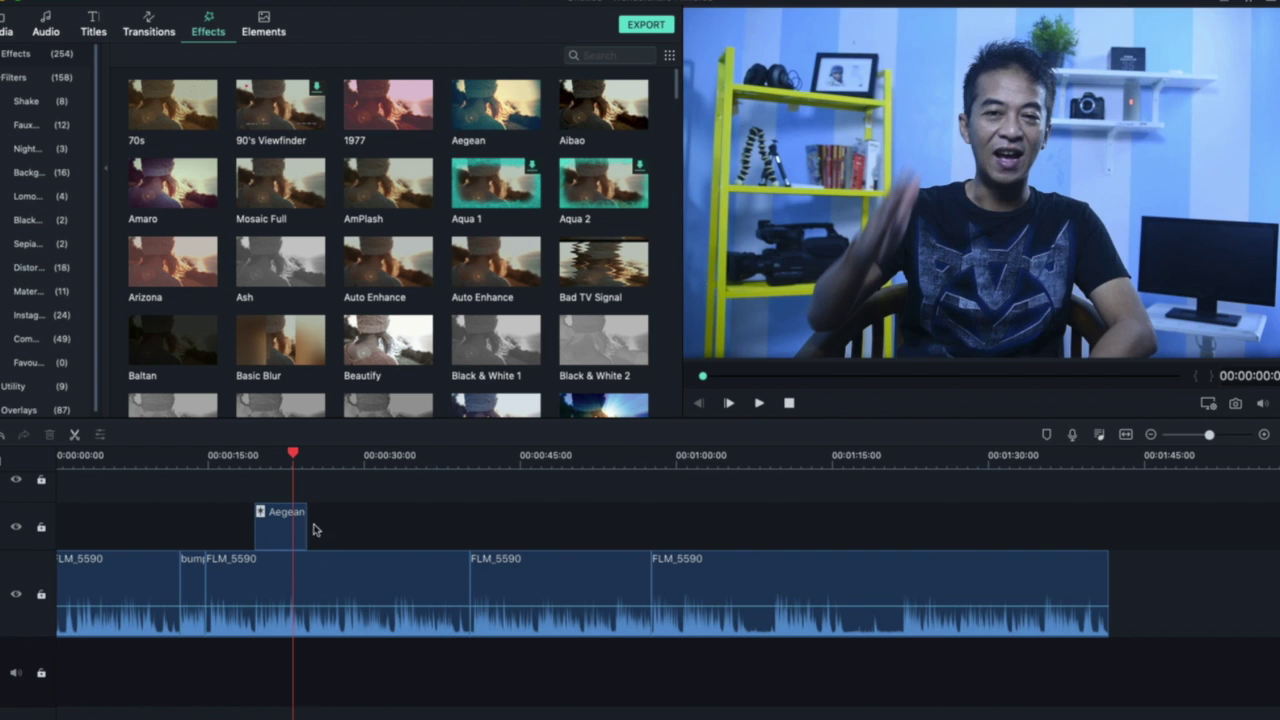
pyautogui.moveTo(293, 457)
pyautogui.mouseDown()
pyautogui.moveTo(236, 460)
pyautogui.moveTo(269, 460)
pyautogui.mouseUp()
# - Preview the Blurry Cross 3, Blurry Cross 4 and Butterfly Scrawler transitions
pyautogui.click(148, 17)
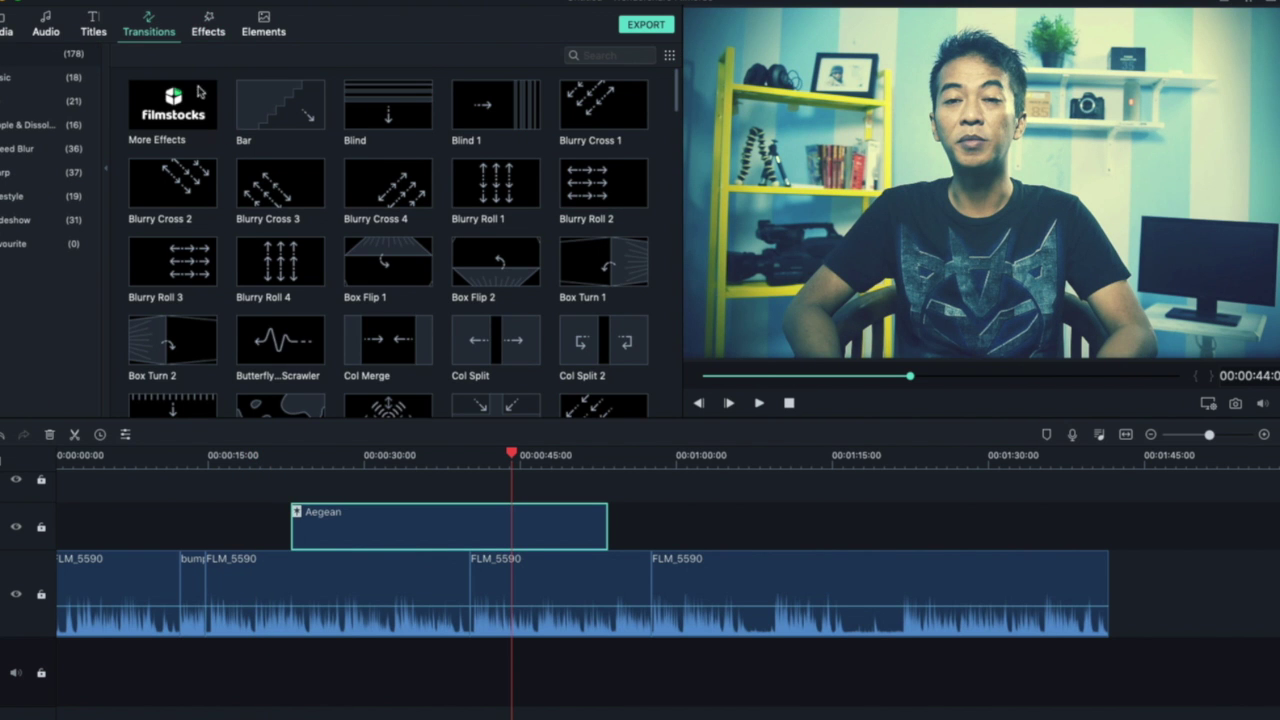
pyautogui.click(276, 190)
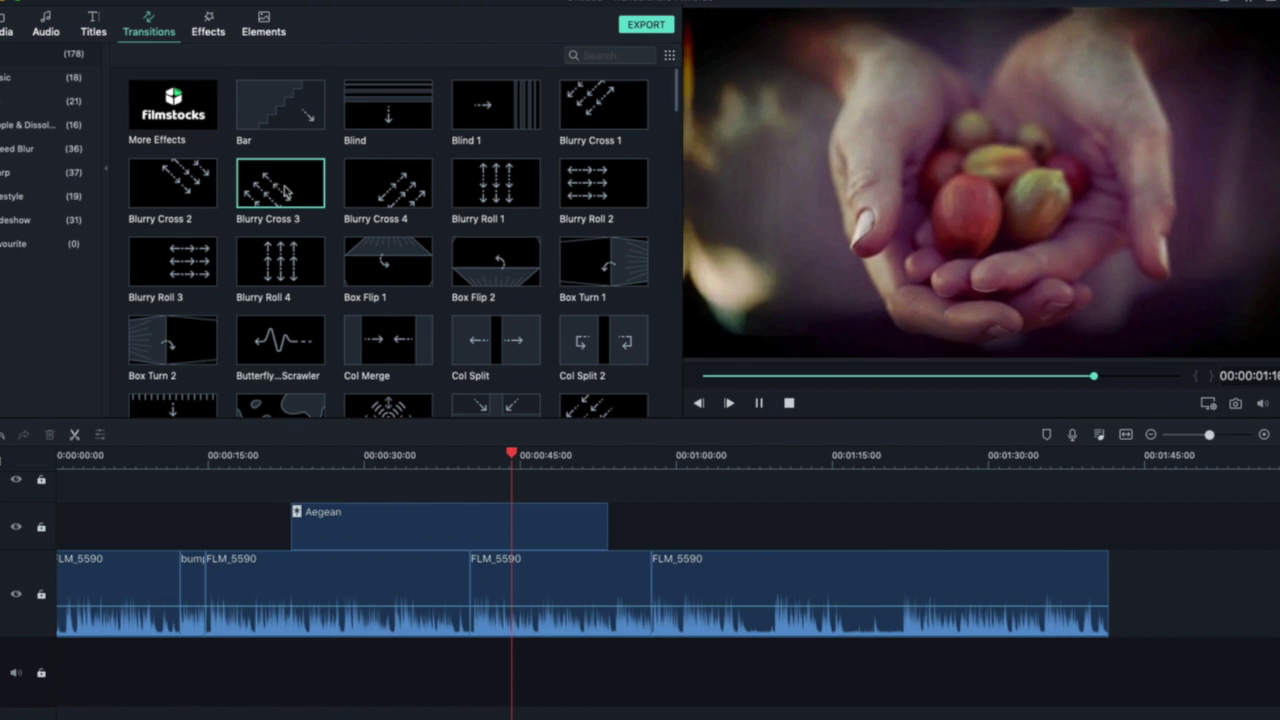
pyautogui.click(396, 197)
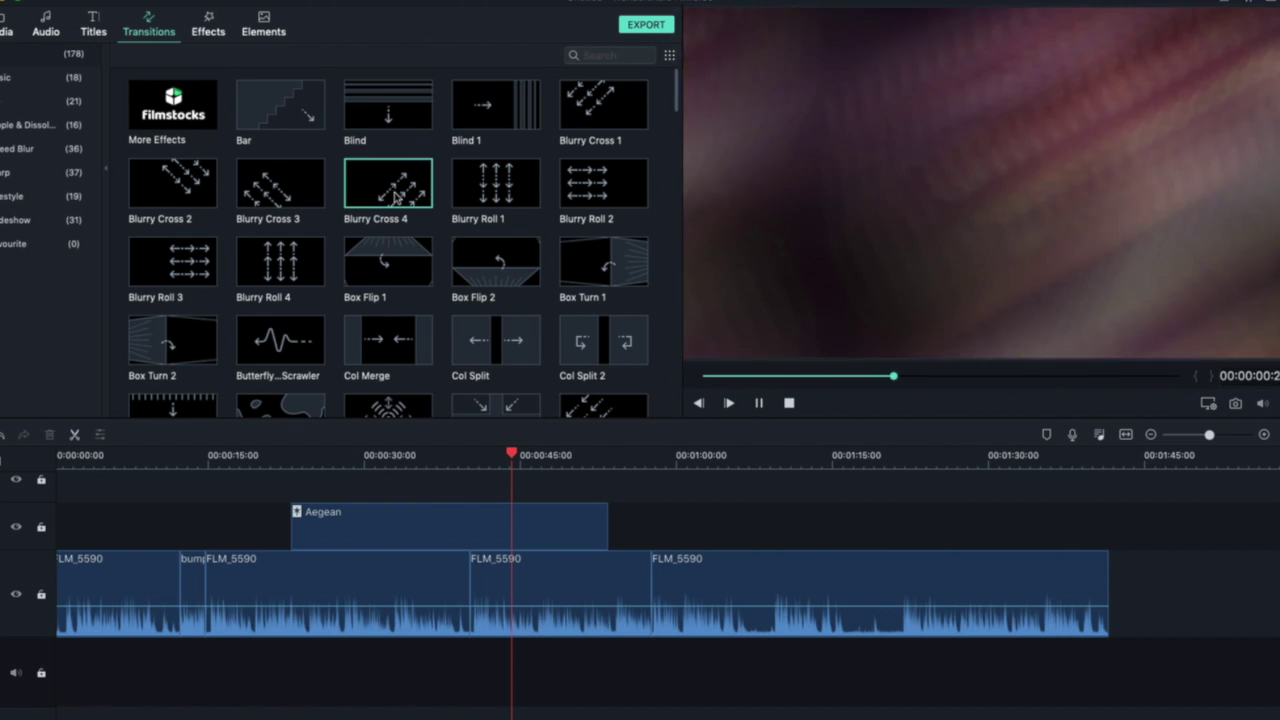
pyautogui.click(291, 345)
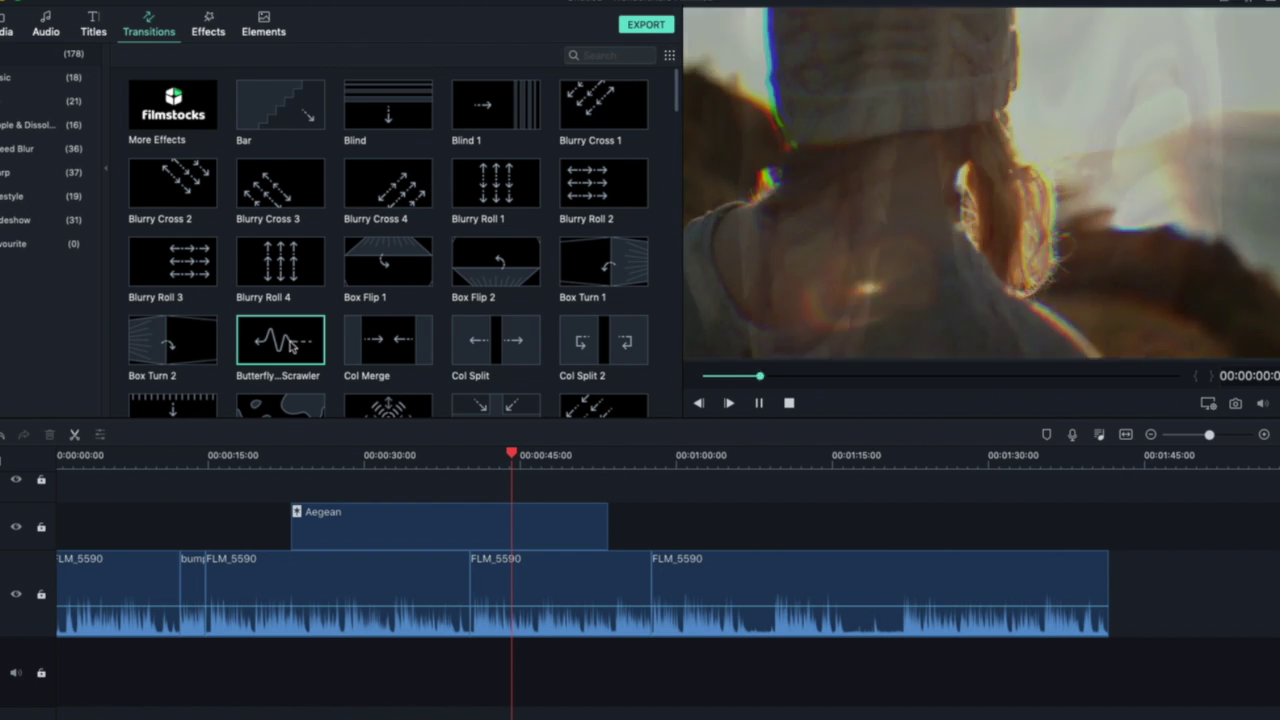
# - Add the Box Turn 2 transition between the last two FLM_5590 clips, play it, and lengthen it to about 7 seconds
pyautogui.moveTo(172, 340); pyautogui.dragTo(652, 582)
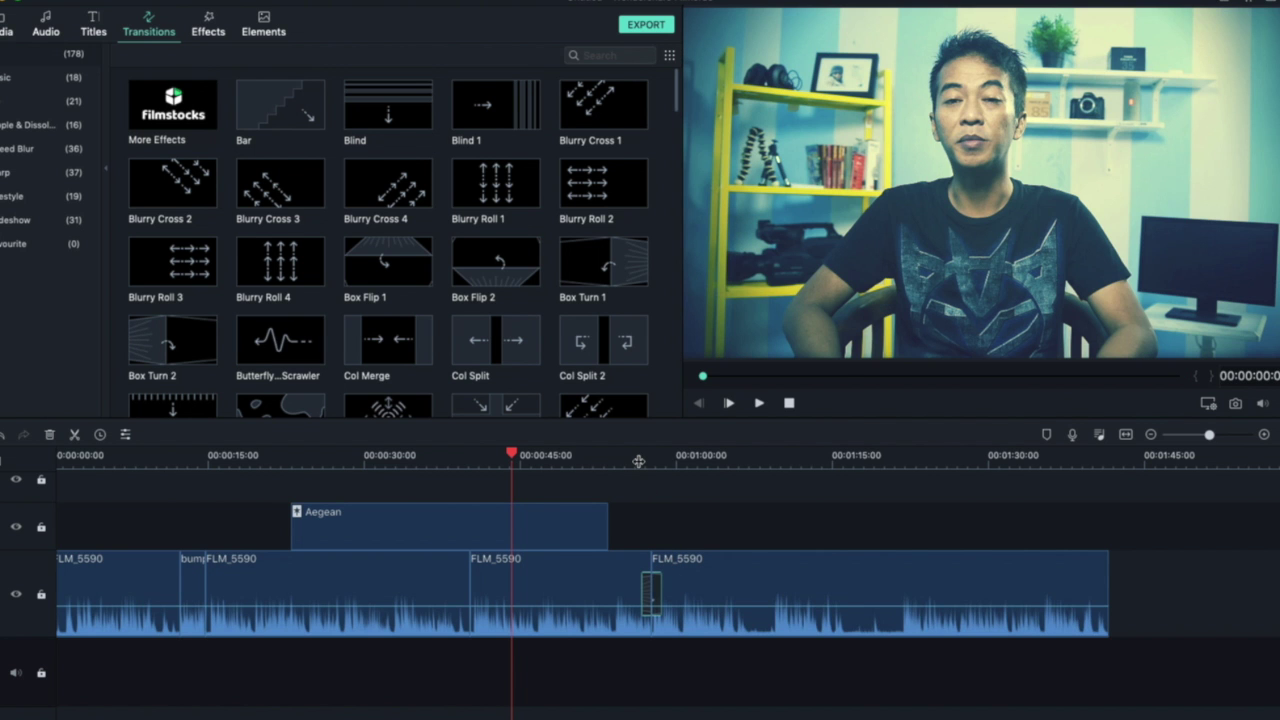
pyautogui.click(639, 454)
pyautogui.press('space')
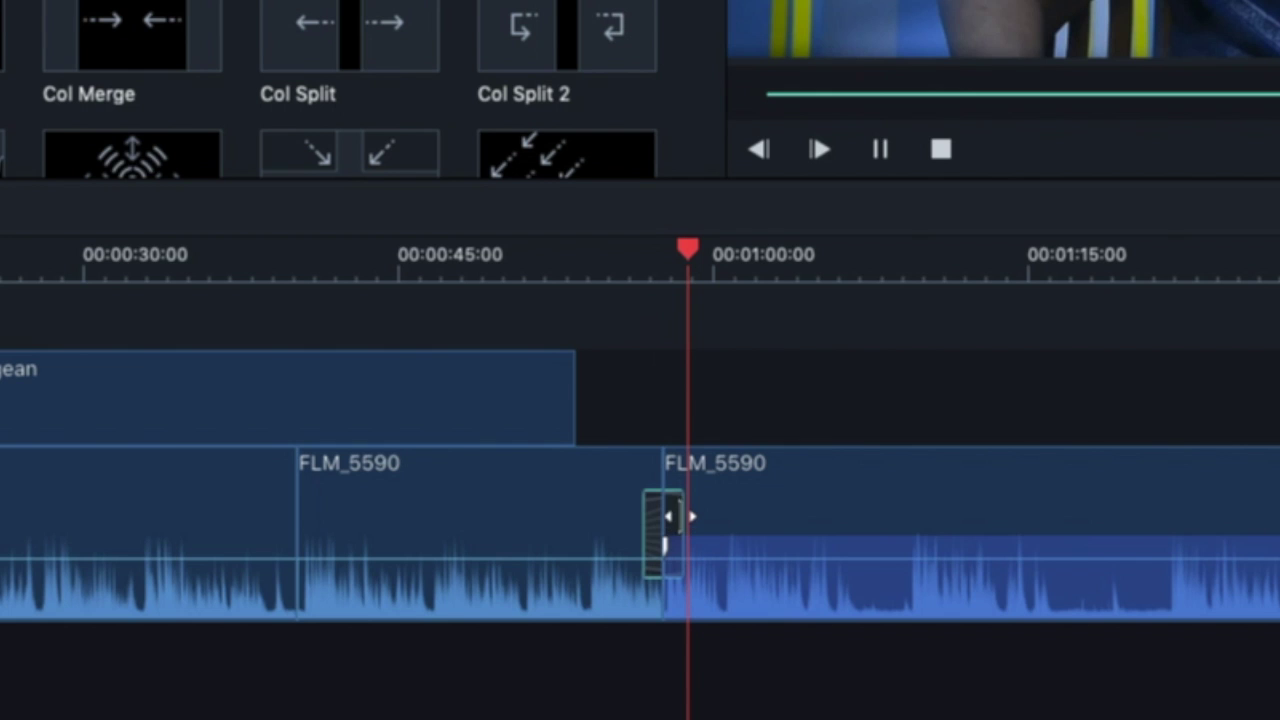
pyautogui.press('space')
pyautogui.moveTo(683, 512); pyautogui.dragTo(743, 506)
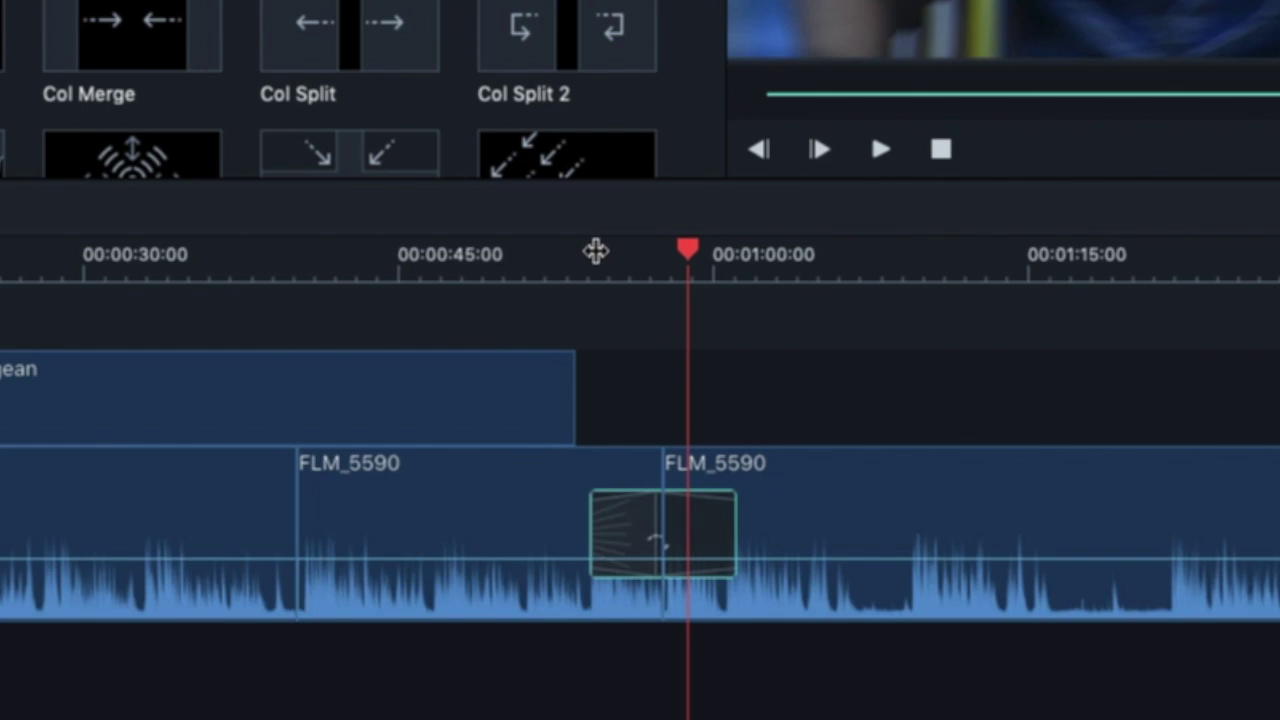
pyautogui.click(593, 254)
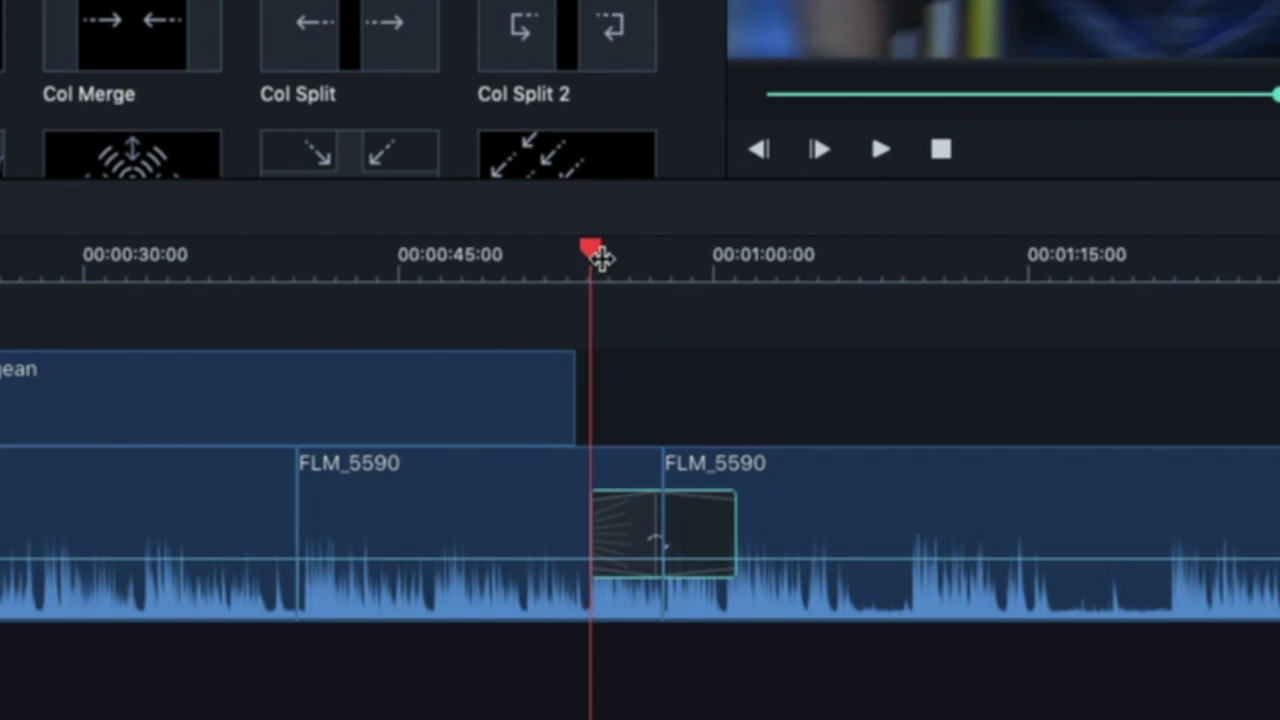
# - Detach the audio from the last FLM_5590 video clip
pyautogui.click(980, 466)
pyautogui.rightClick(610, 316)
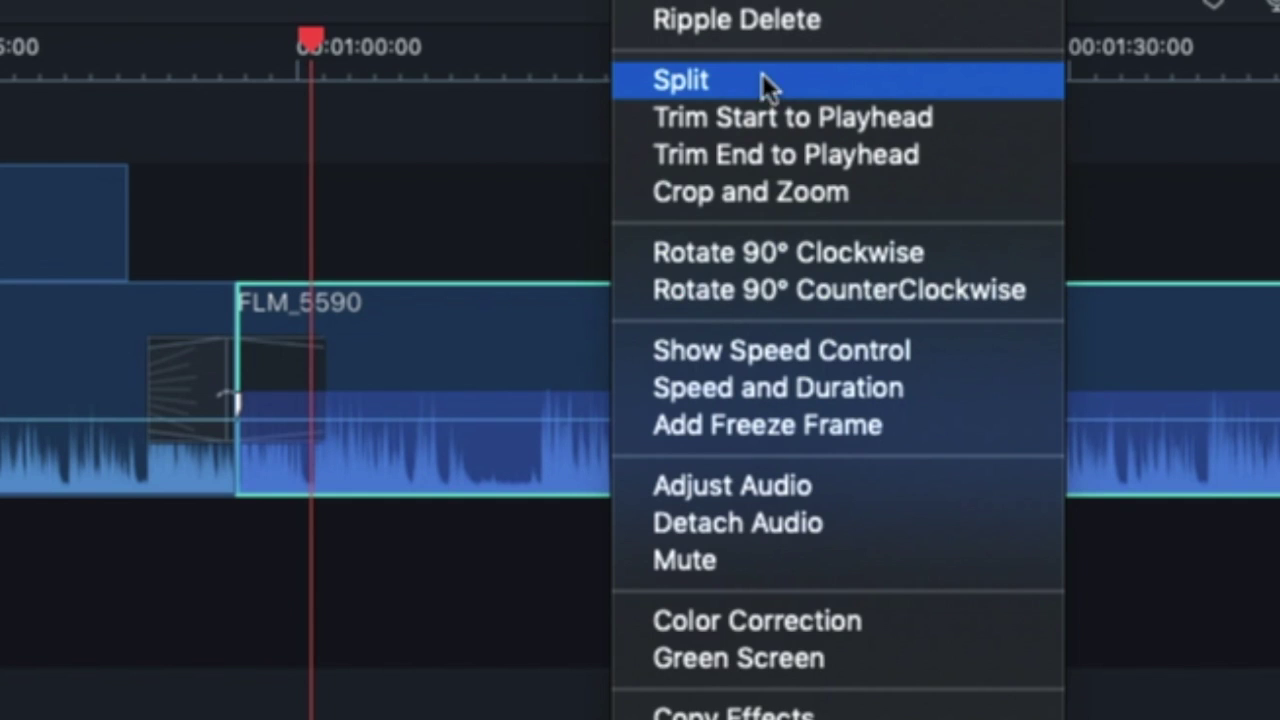
pyautogui.click(807, 518)
pyautogui.click(790, 506)
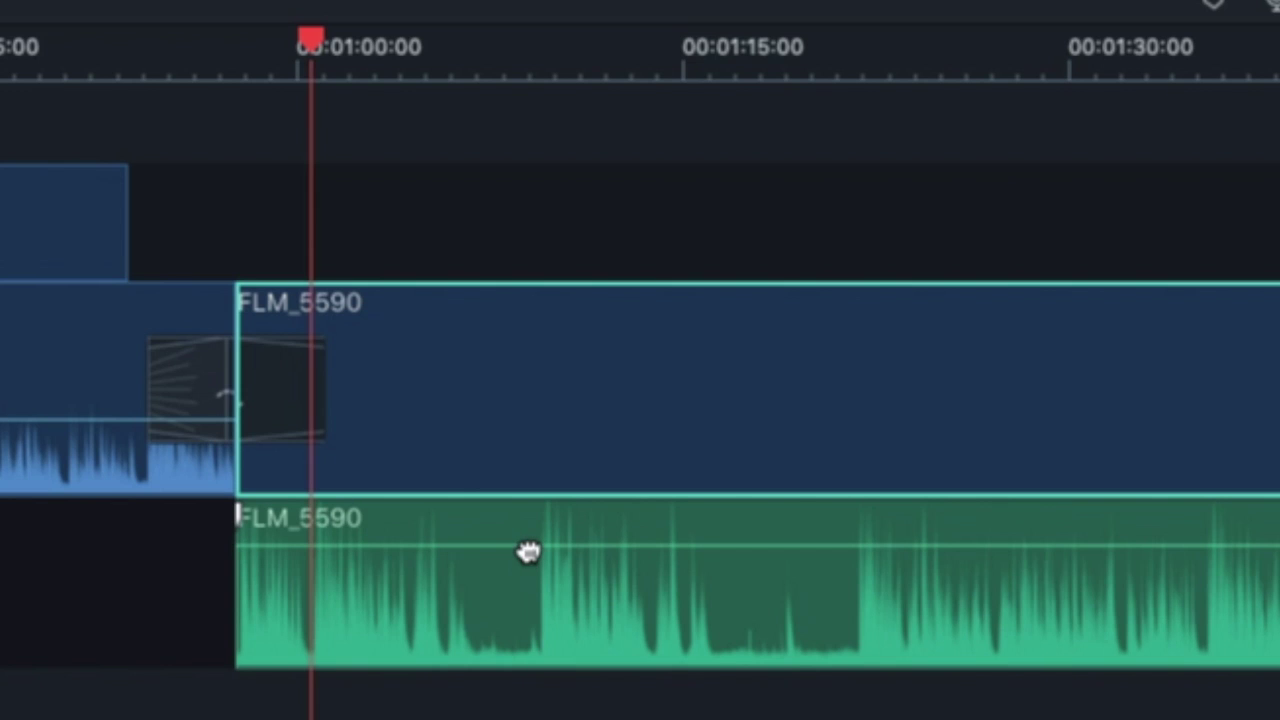
# - Add volume points to the detached audio at about 1:03, 1:11 and 1:21, and lower the first and last ones
pyautogui.click(370, 545)
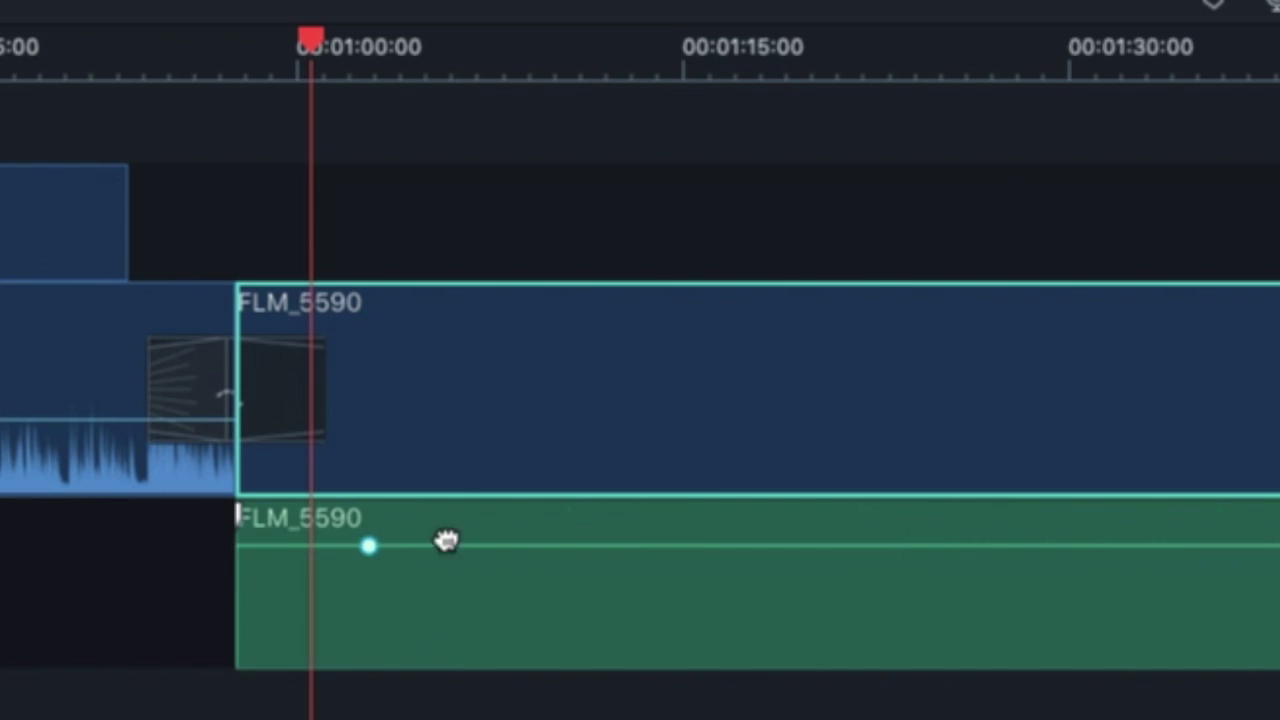
pyautogui.click(593, 545)
pyautogui.click(843, 545)
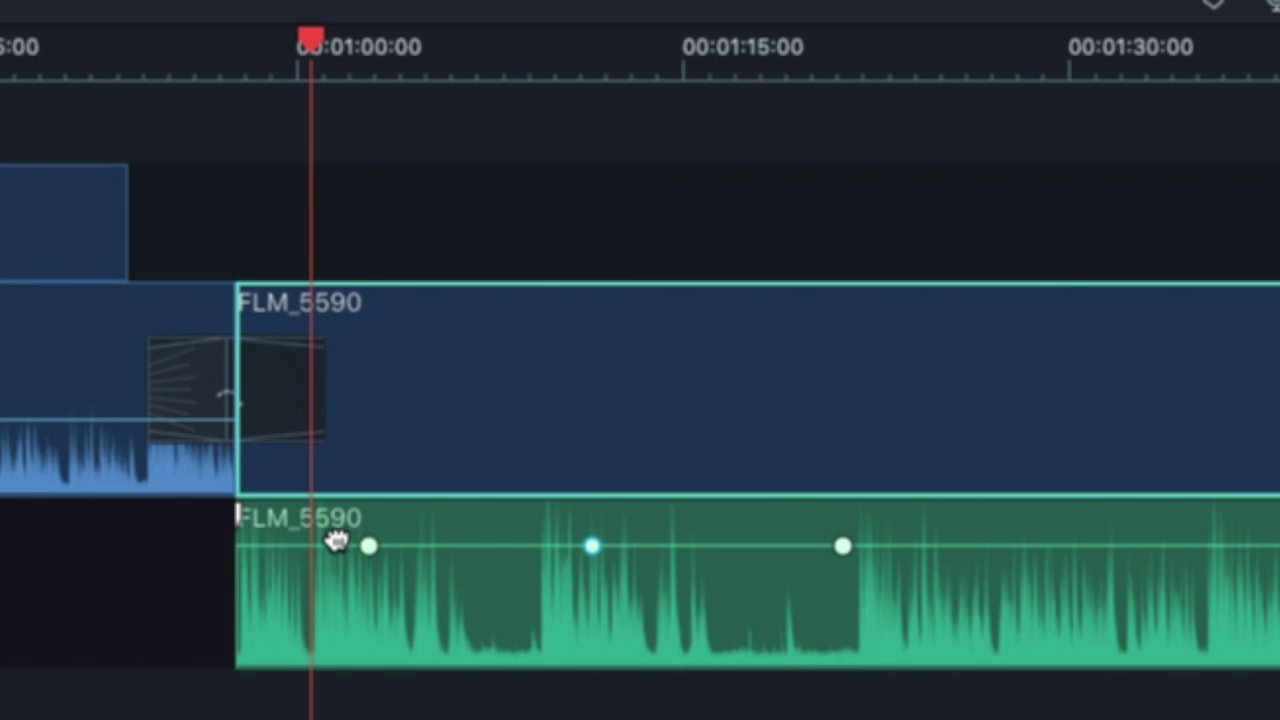
pyautogui.moveTo(369, 548); pyautogui.dragTo(383, 587)
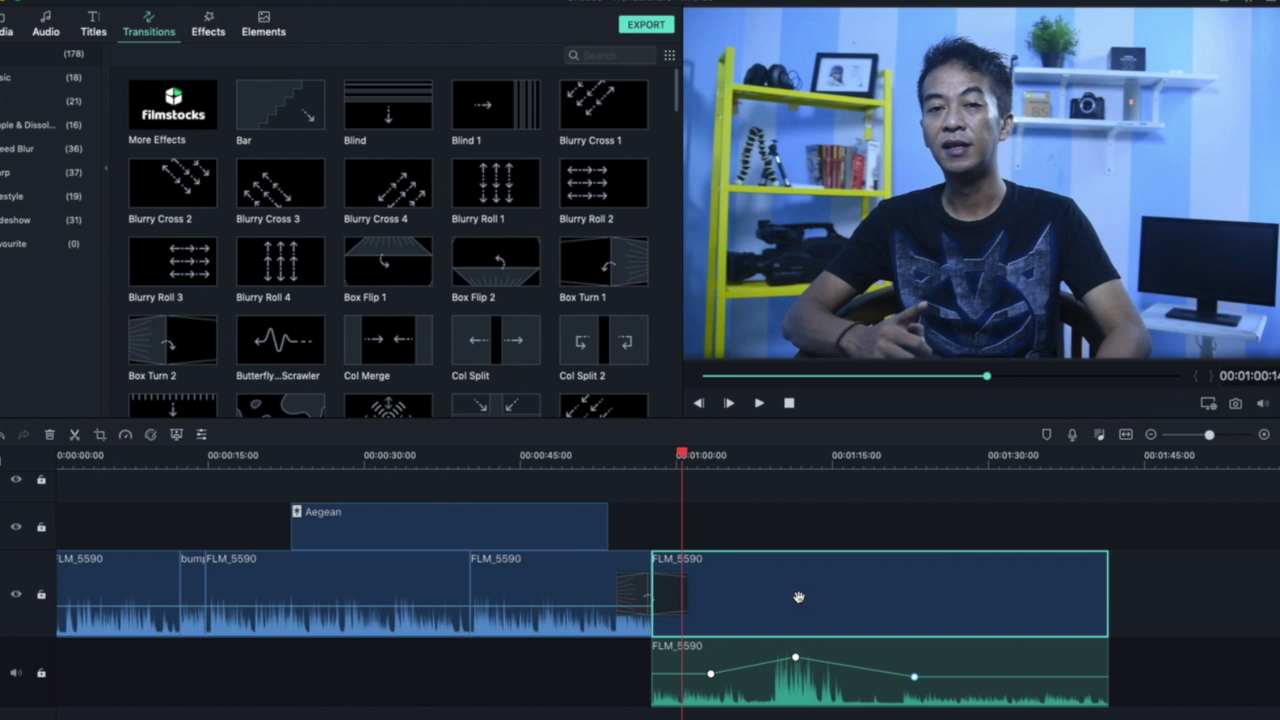
# - Scale the last FLM_5590 video clip to 105.9% and, keeping the Normal blending mode, set its opacity to 99%
pyautogui.doubleClick(798, 597)
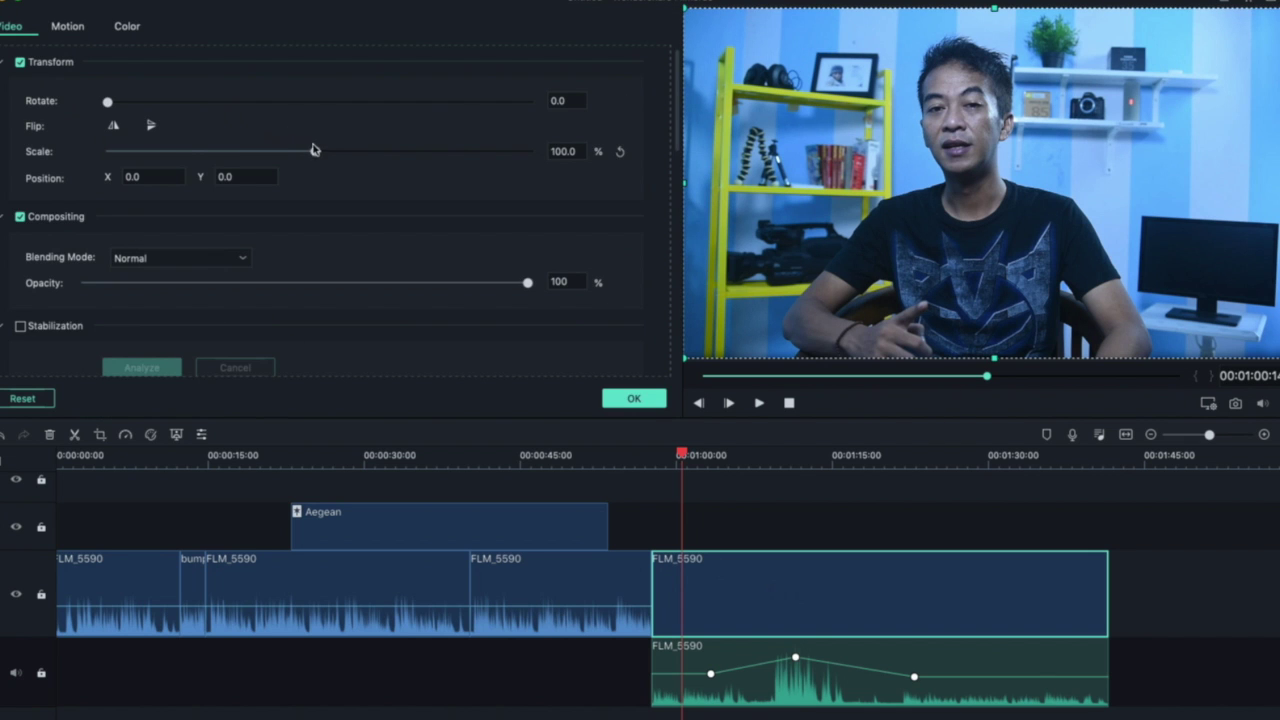
pyautogui.moveTo(108, 103)
pyautogui.mouseDown()
pyautogui.moveTo(130, 102)
pyautogui.moveTo(91, 101)
pyautogui.mouseUp()
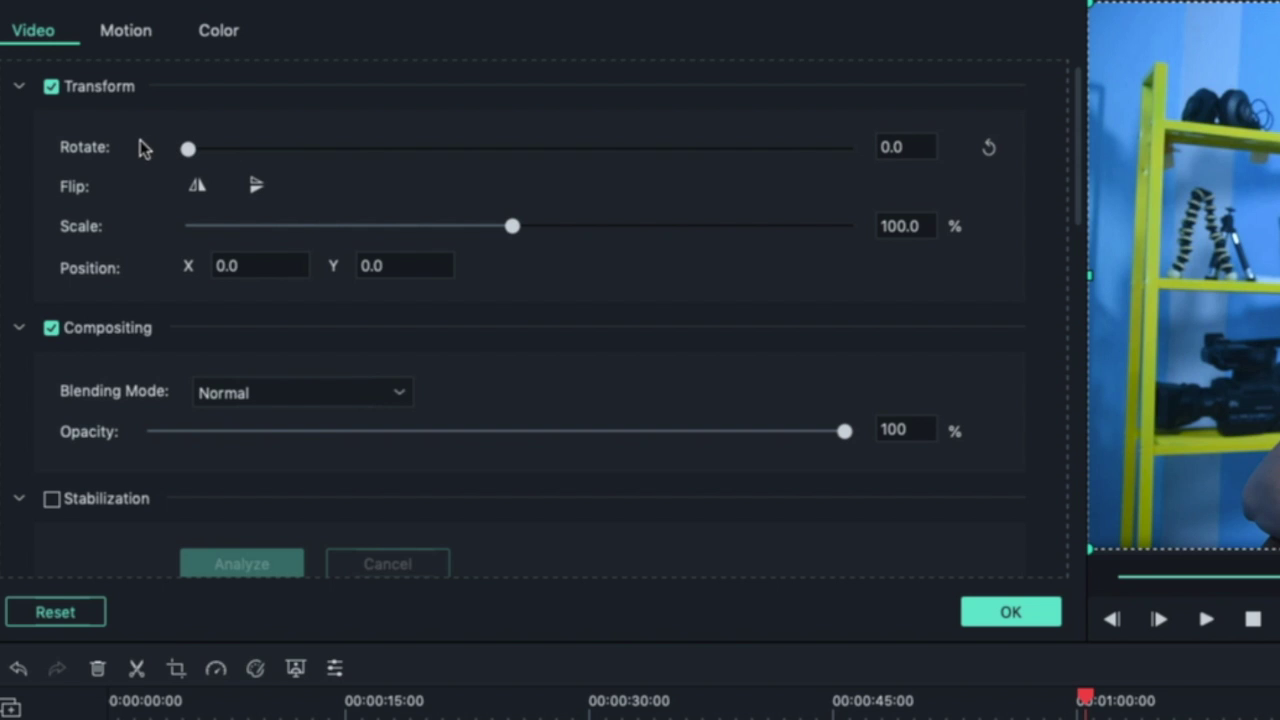
pyautogui.moveTo(512, 227)
pyautogui.mouseDown()
pyautogui.moveTo(420, 223)
pyautogui.moveTo(535, 226)
pyautogui.mouseUp()
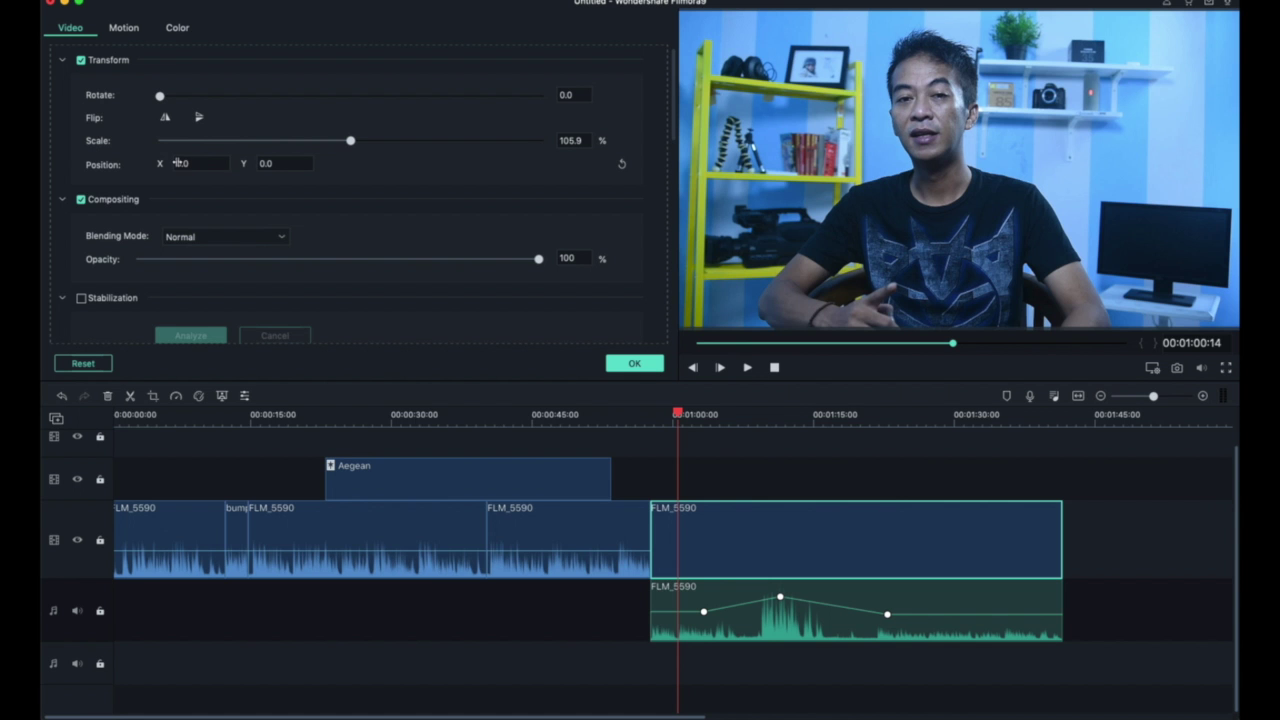
pyautogui.moveTo(210, 160); pyautogui.dragTo(355, 169)
pyautogui.click(257, 237)
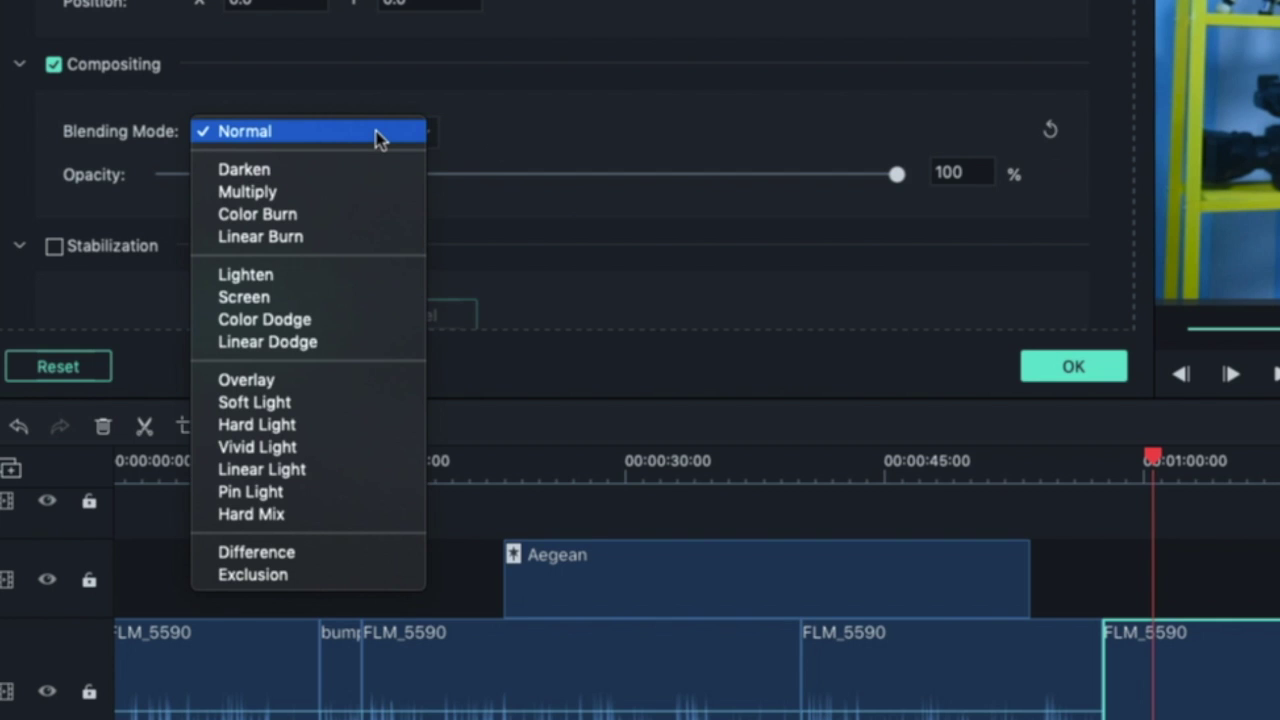
pyautogui.click(463, 129)
pyautogui.moveTo(909, 180)
pyautogui.mouseDown()
pyautogui.moveTo(563, 205)
pyautogui.moveTo(894, 175)
pyautogui.mouseUp()
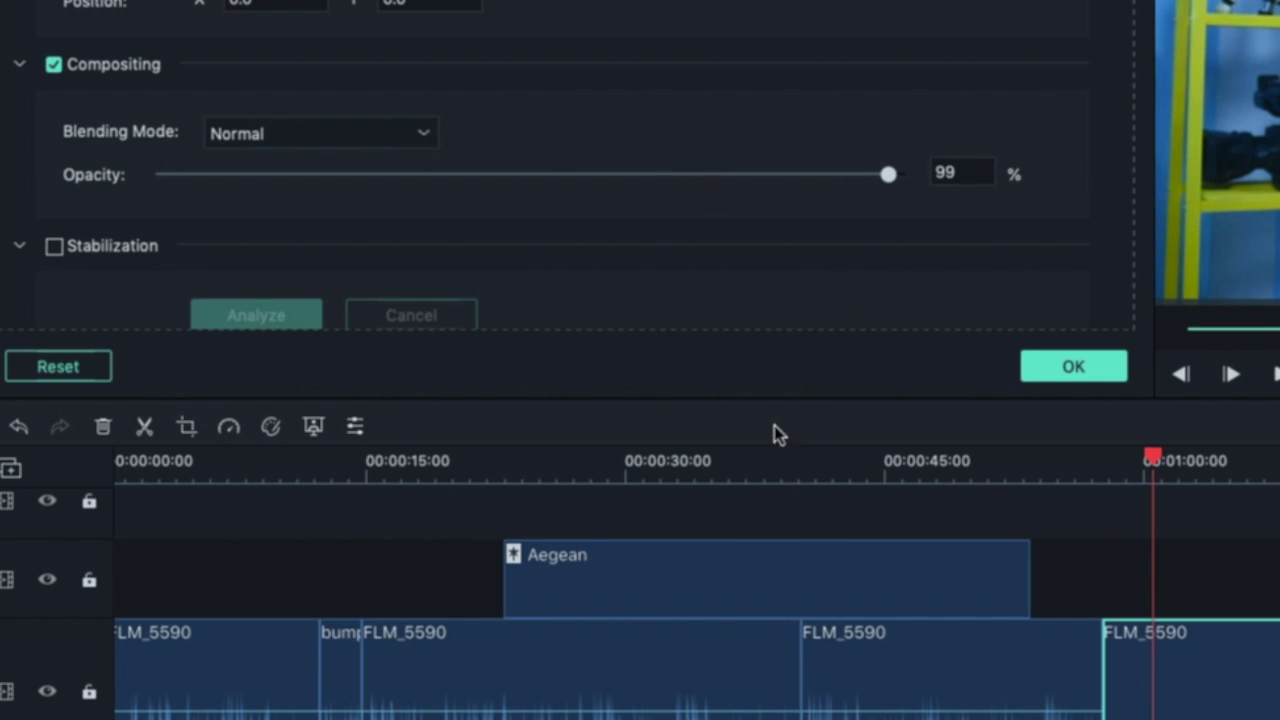
# - Try Stabilization on the clip with a smooth level of 14, and turn it off again
pyautogui.scroll(-1, 218, 252)
pyautogui.scroll(-1, 218, 252)
pyautogui.click(54, 214)
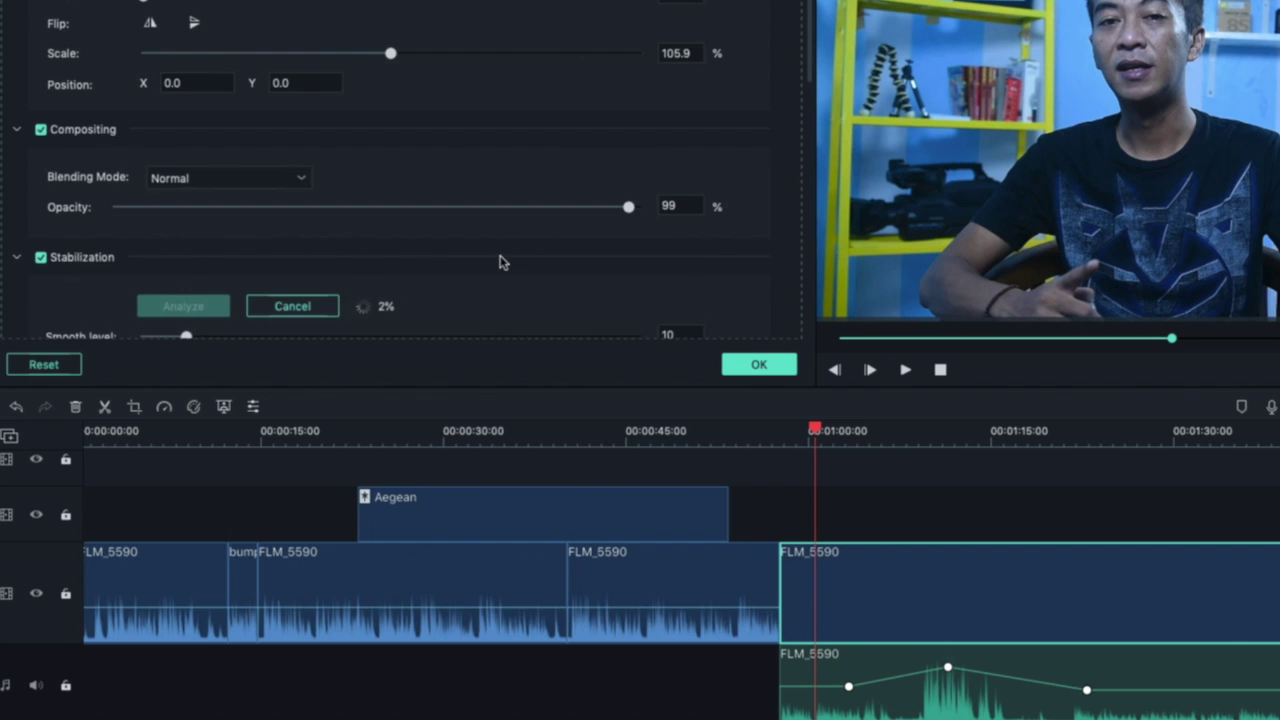
pyautogui.scroll(-3, 500, 262)
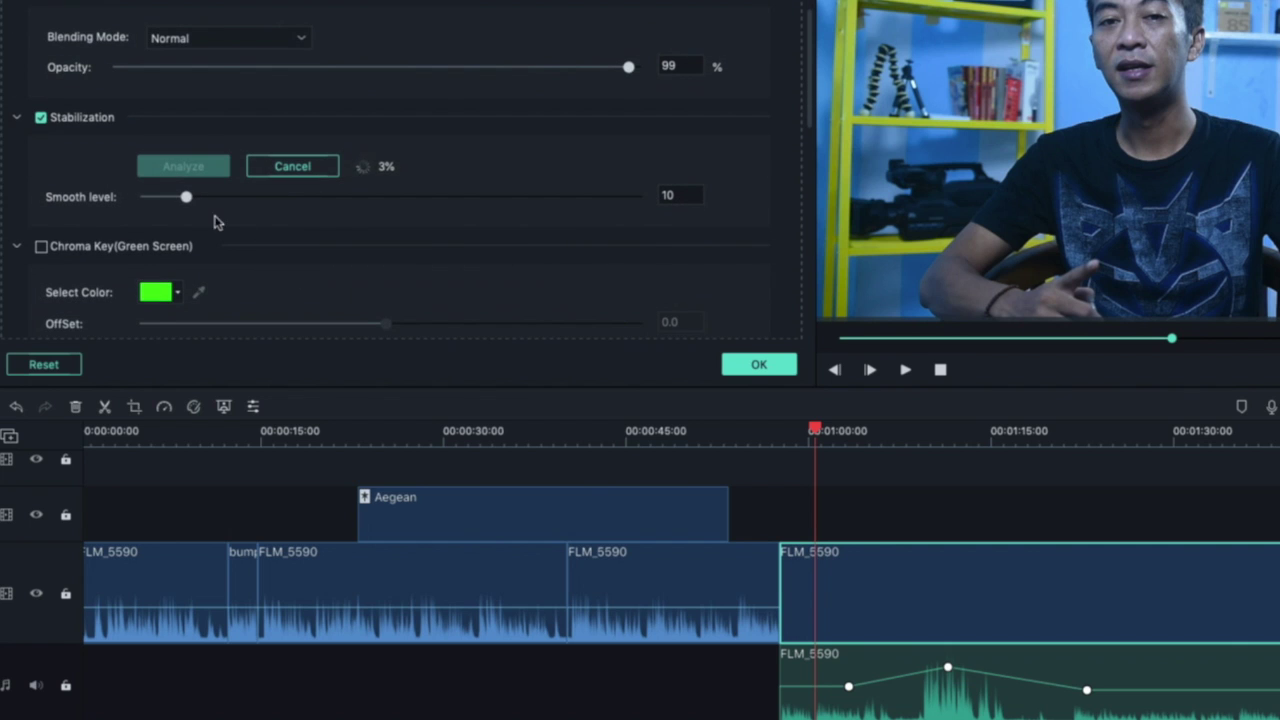
pyautogui.moveTo(189, 197)
pyautogui.mouseDown()
pyautogui.moveTo(252, 197)
pyautogui.moveTo(203, 197)
pyautogui.mouseUp()
pyautogui.click(41, 118)
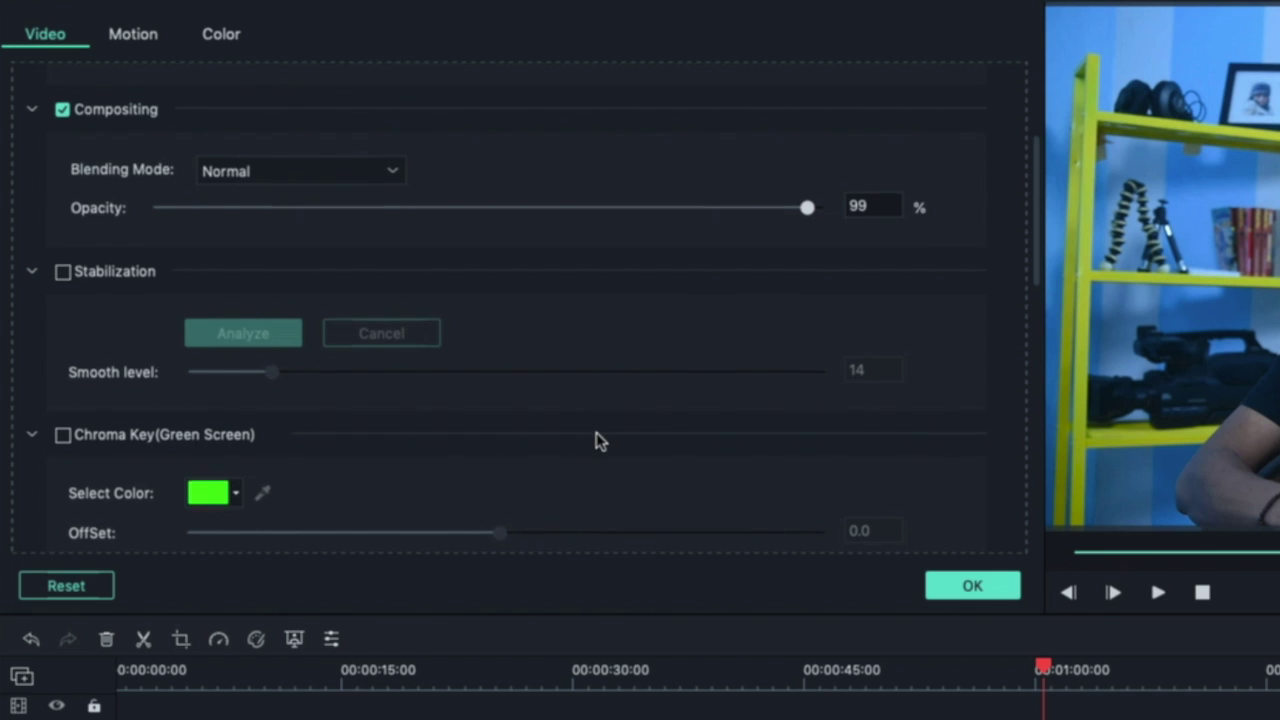
# - Look through the clip's Chroma Key, Lens Correction and Drop Shadow settings, and turn on Auto Enhance
pyautogui.scroll(-5, 468, 254)
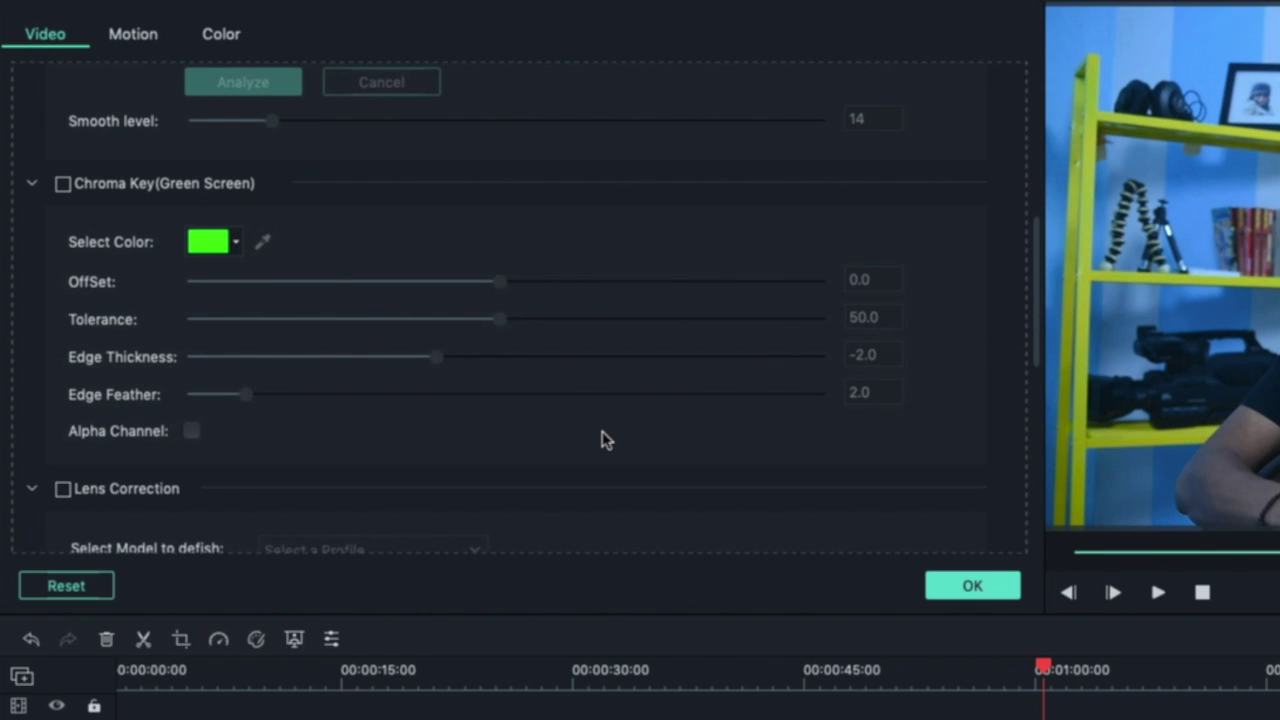
pyautogui.scroll(-4, 608, 438)
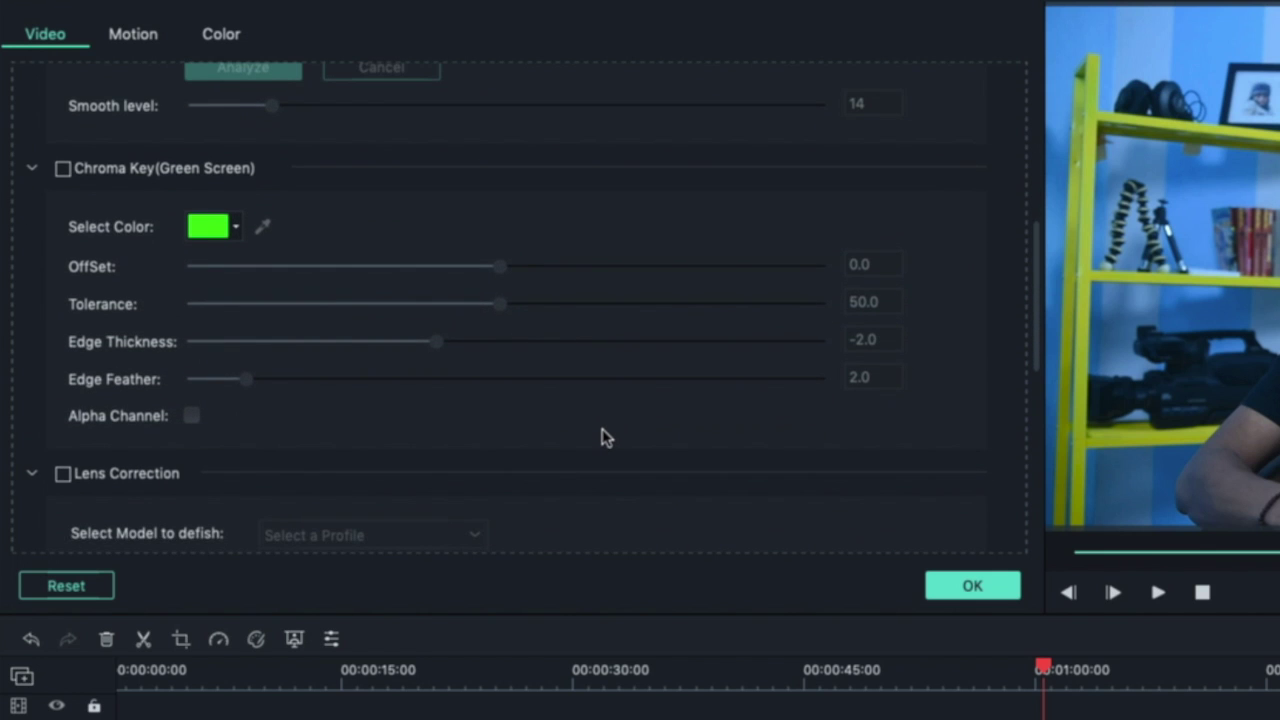
pyautogui.scroll(-4, 648, 404)
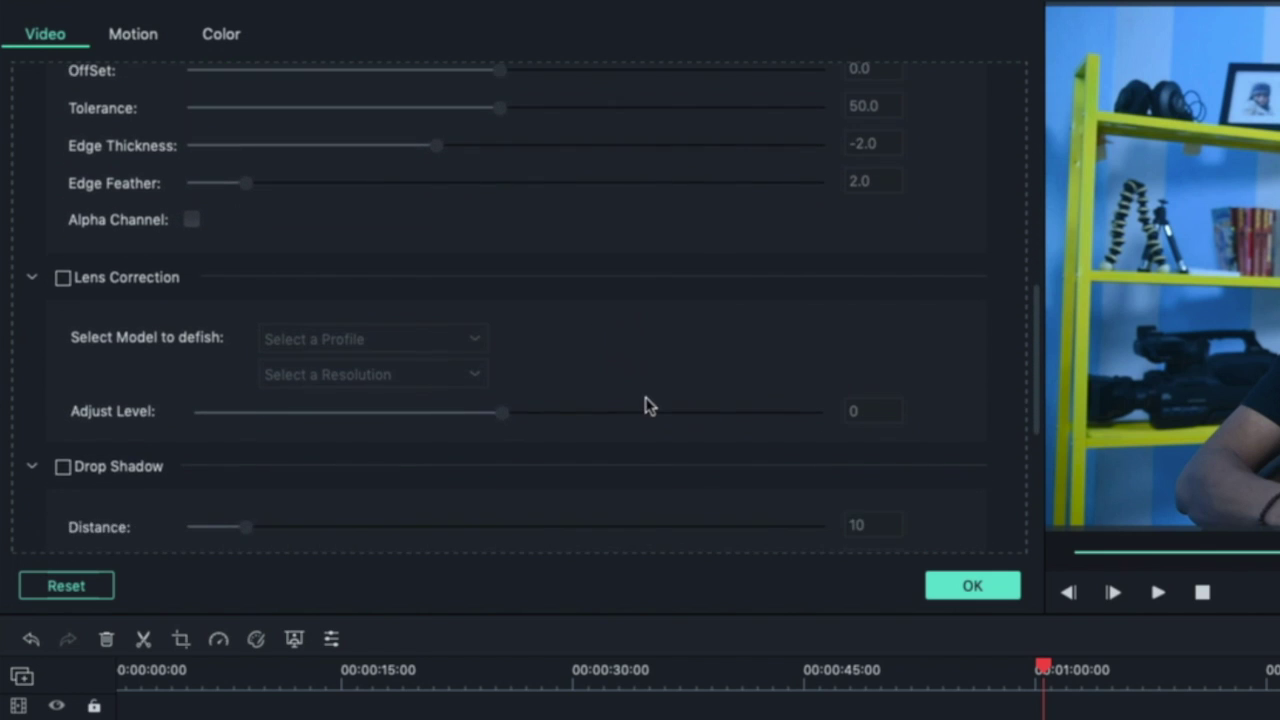
pyautogui.scroll(-5, 648, 402)
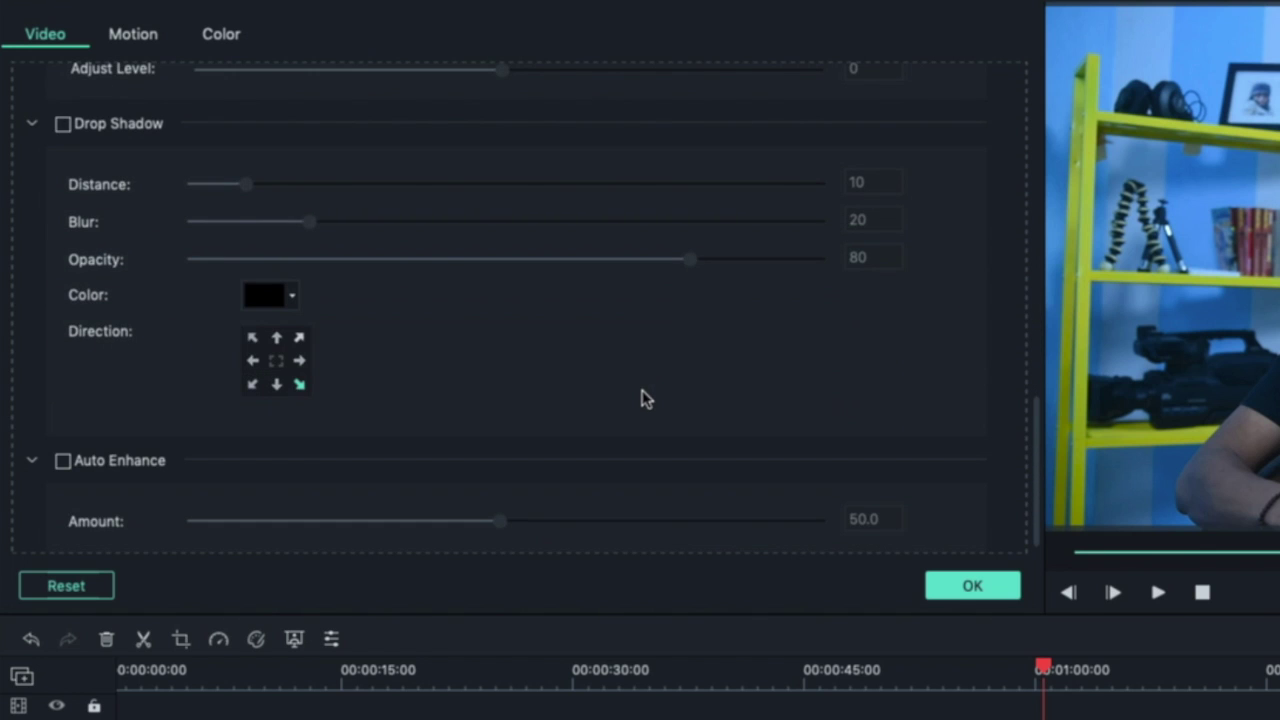
pyautogui.click(63, 461)
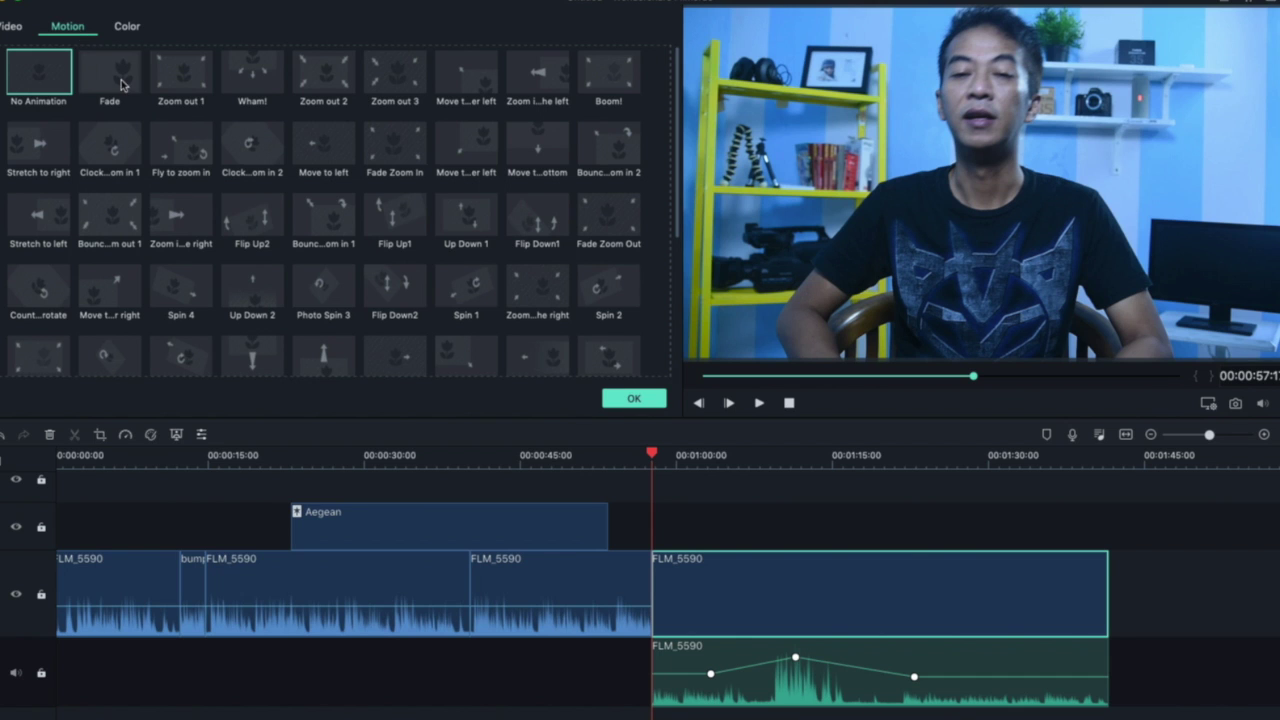
# - Try the Fade motion, apply Spin 1 to the last FLM_5590 clip instead, and play it from the clip's start
pyautogui.click(121, 85)
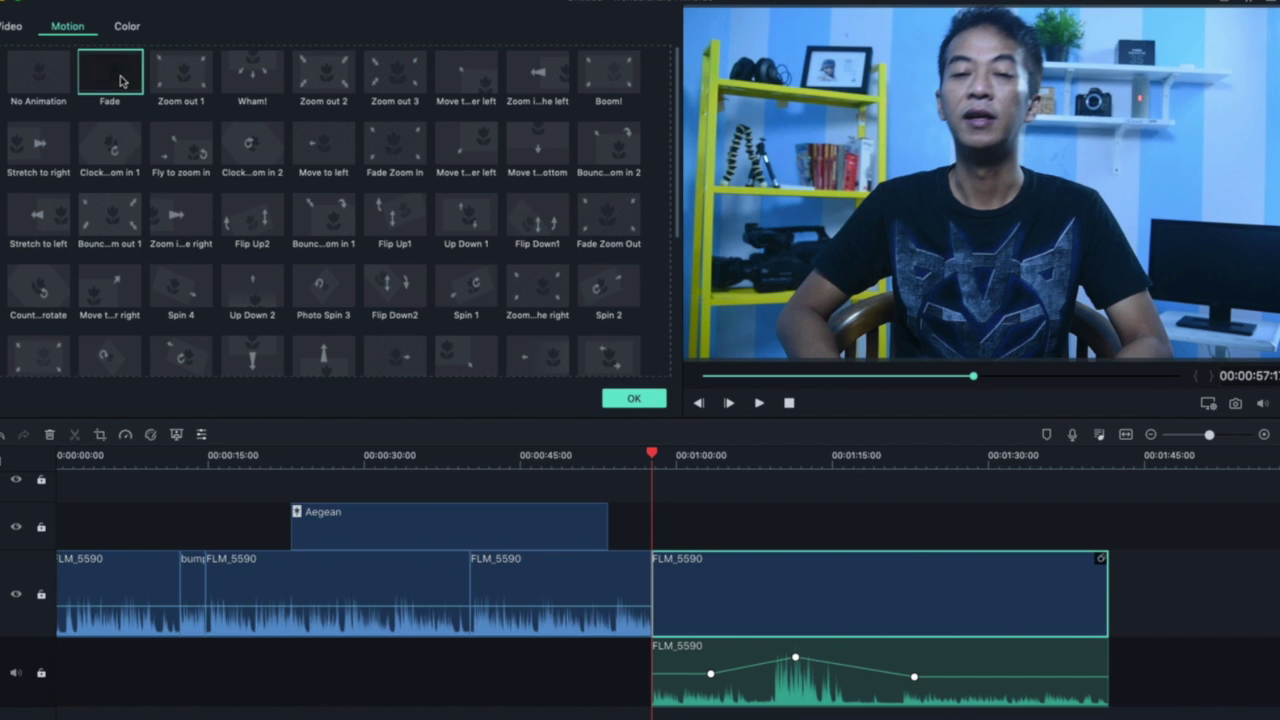
pyautogui.rightClick(470, 300)
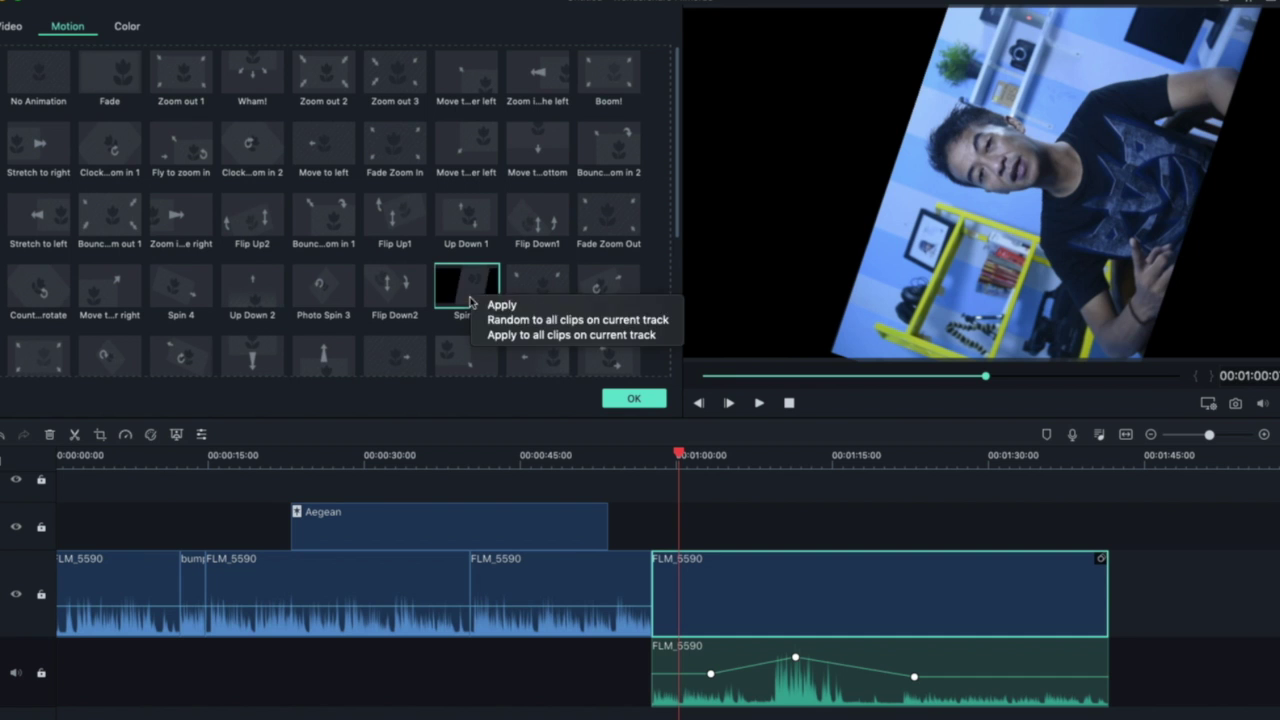
pyautogui.click(495, 305)
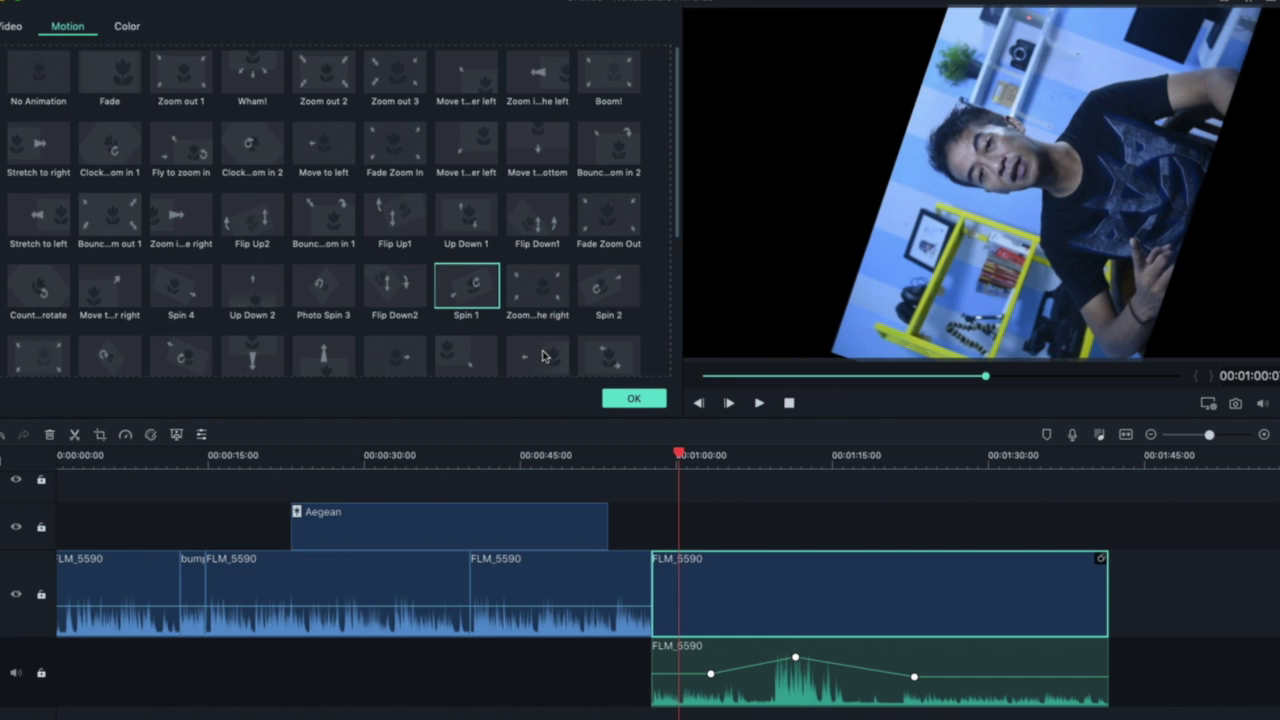
pyautogui.click(648, 458)
pyautogui.press('space')
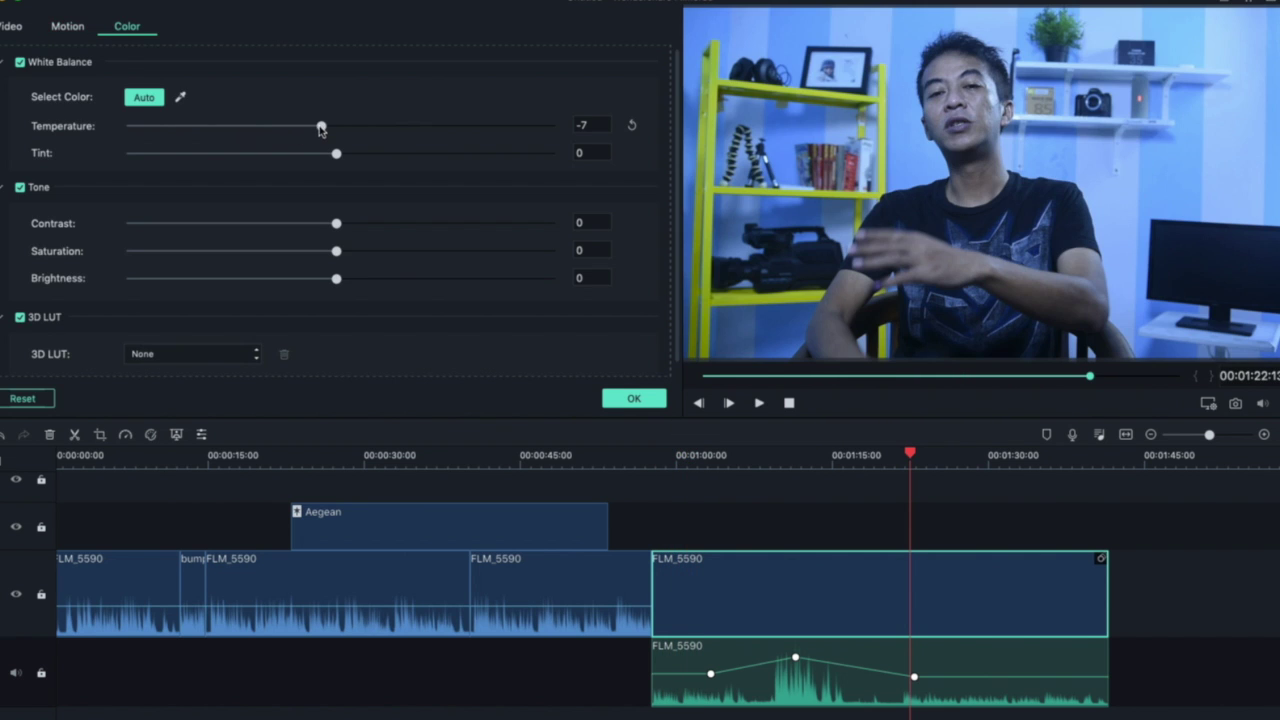
# - Color-correct the clip with temperature 12, tint -2, contrast -20, saturation -8 and brightness 12
pyautogui.moveTo(321, 128); pyautogui.dragTo(332, 154)
pyautogui.moveTo(336, 225); pyautogui.dragTo(388, 224)
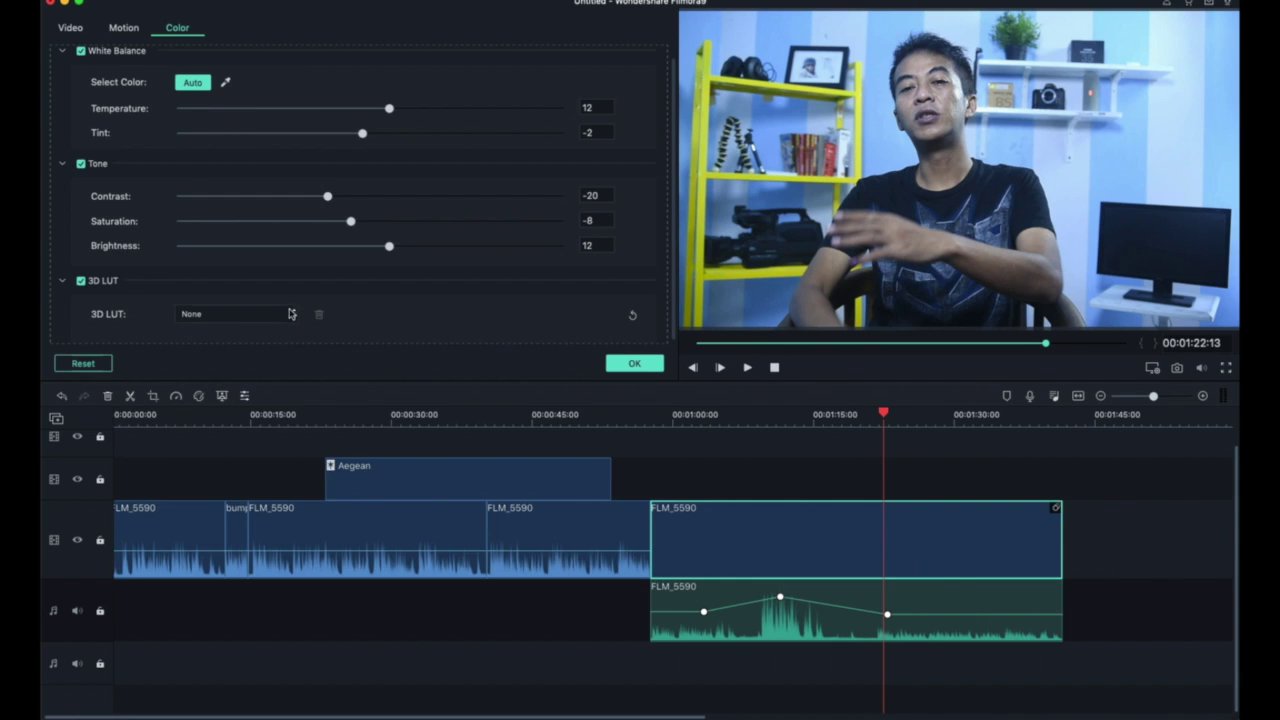
# - Apply the 007 Series 3D LUT to the clip, and switch to another LUT preset
pyautogui.click(290, 314)
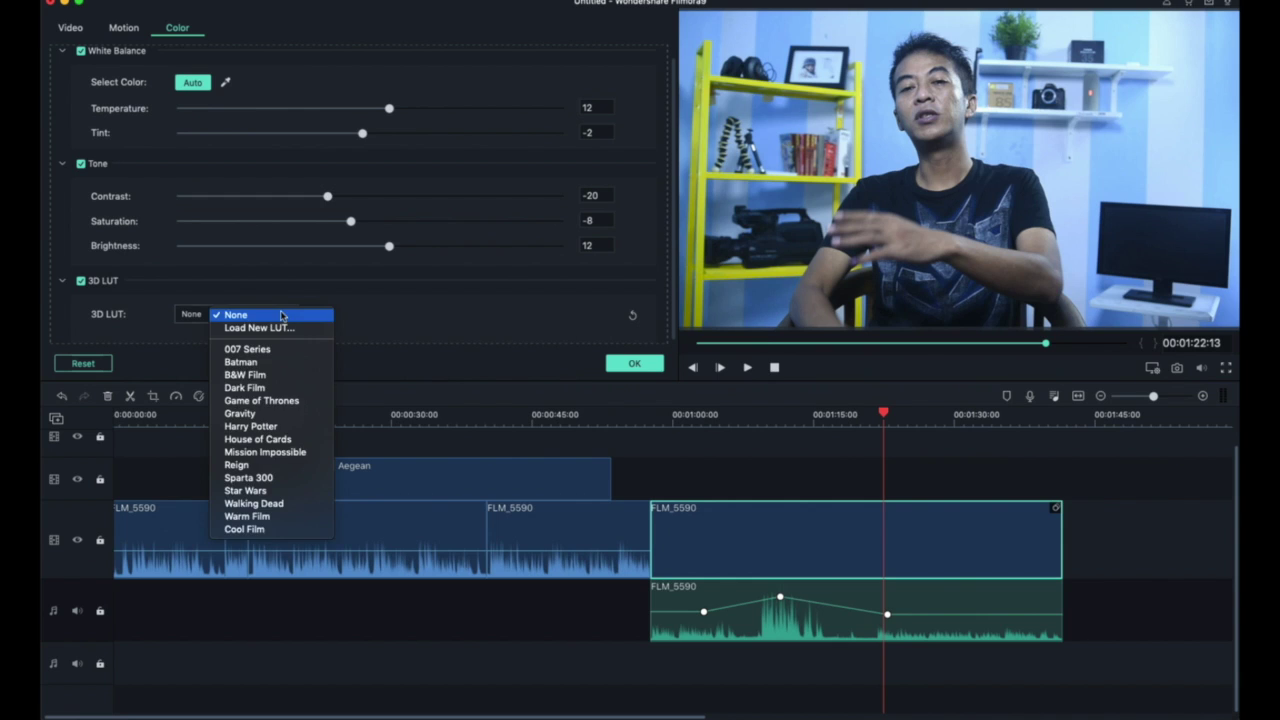
pyautogui.click(306, 340)
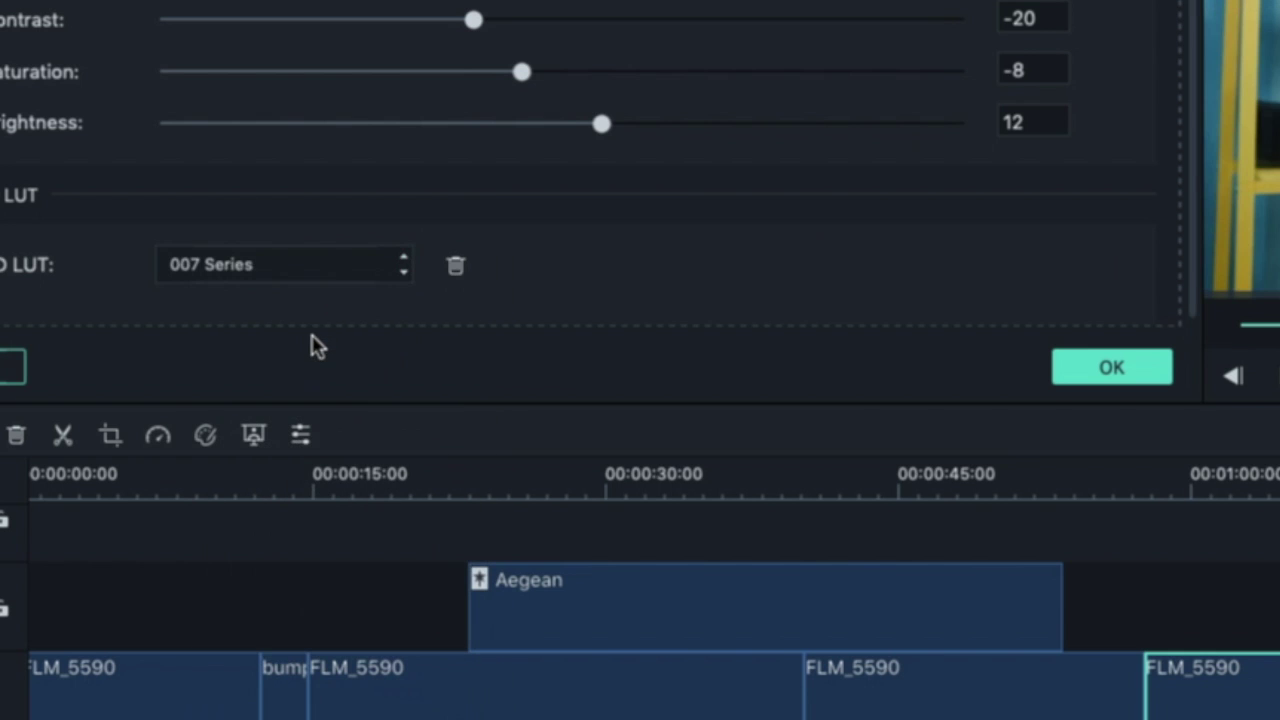
pyautogui.click(289, 268)
pyautogui.click(298, 428)
# - Set the detached FLM_5590 audio's fade-in to 2.6 s and its fade-out to 4.7 s
pyautogui.click(912, 592)
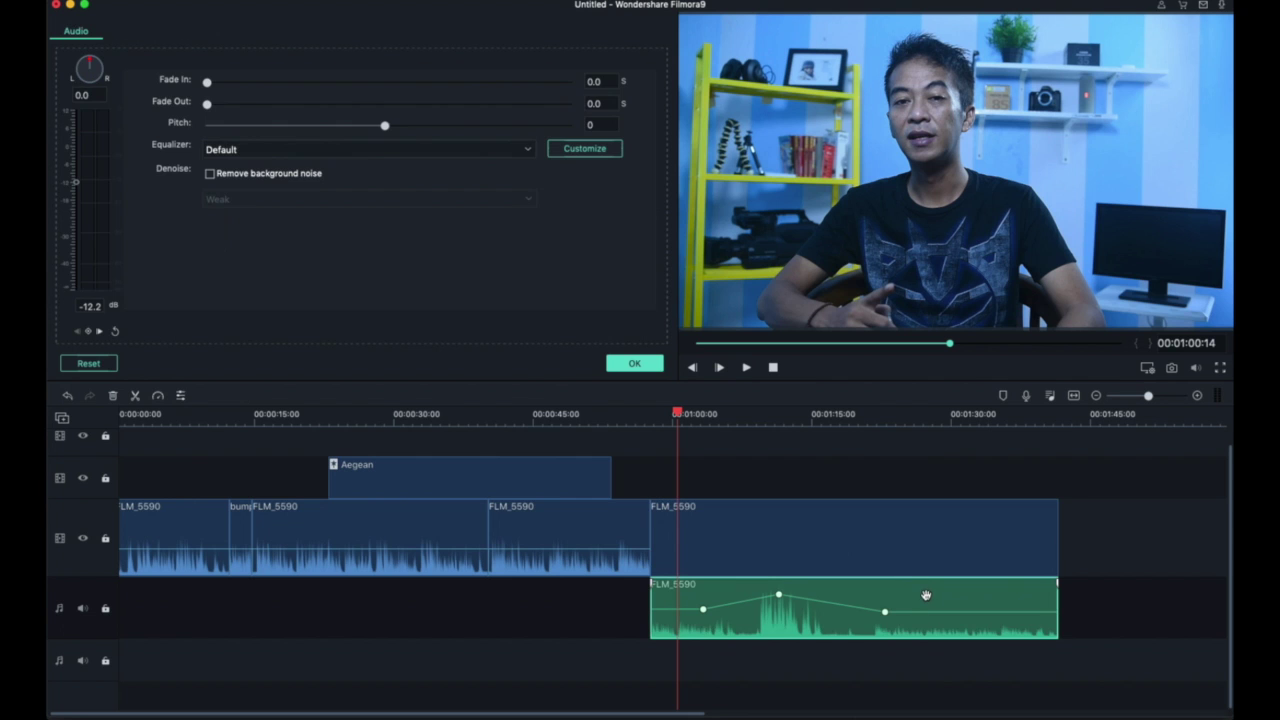
pyautogui.press('super+a')
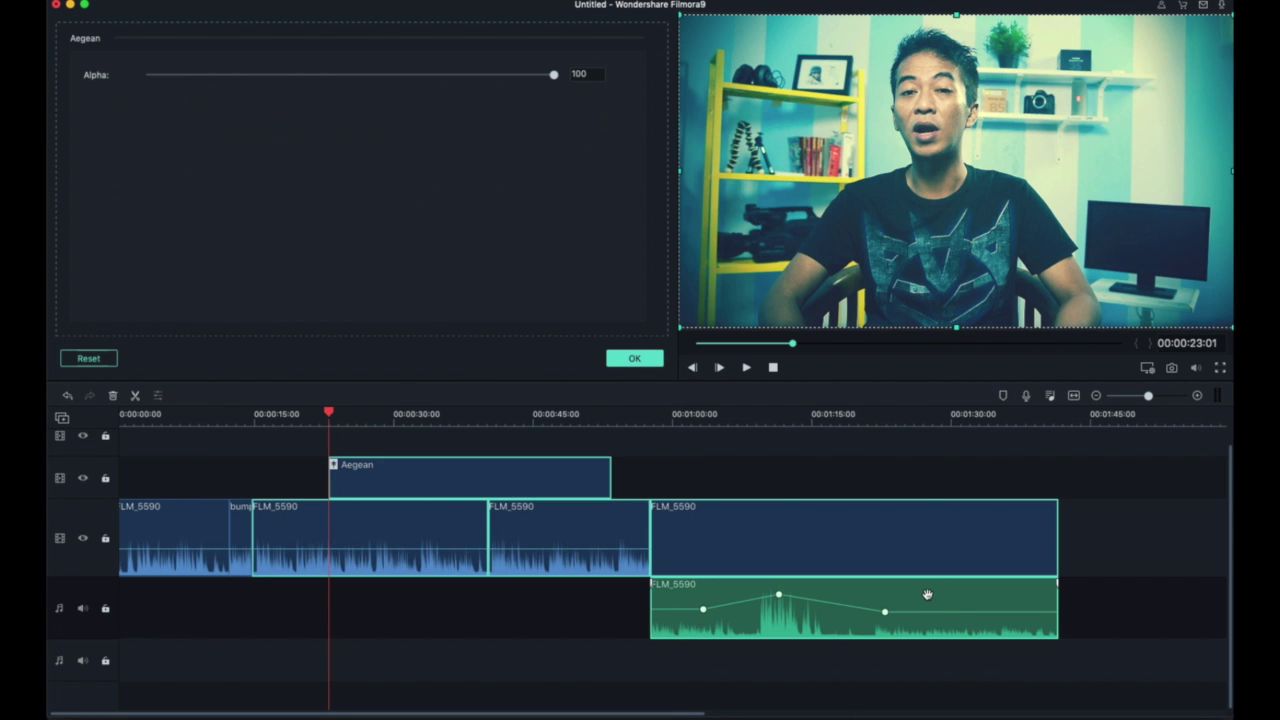
pyautogui.click(943, 597)
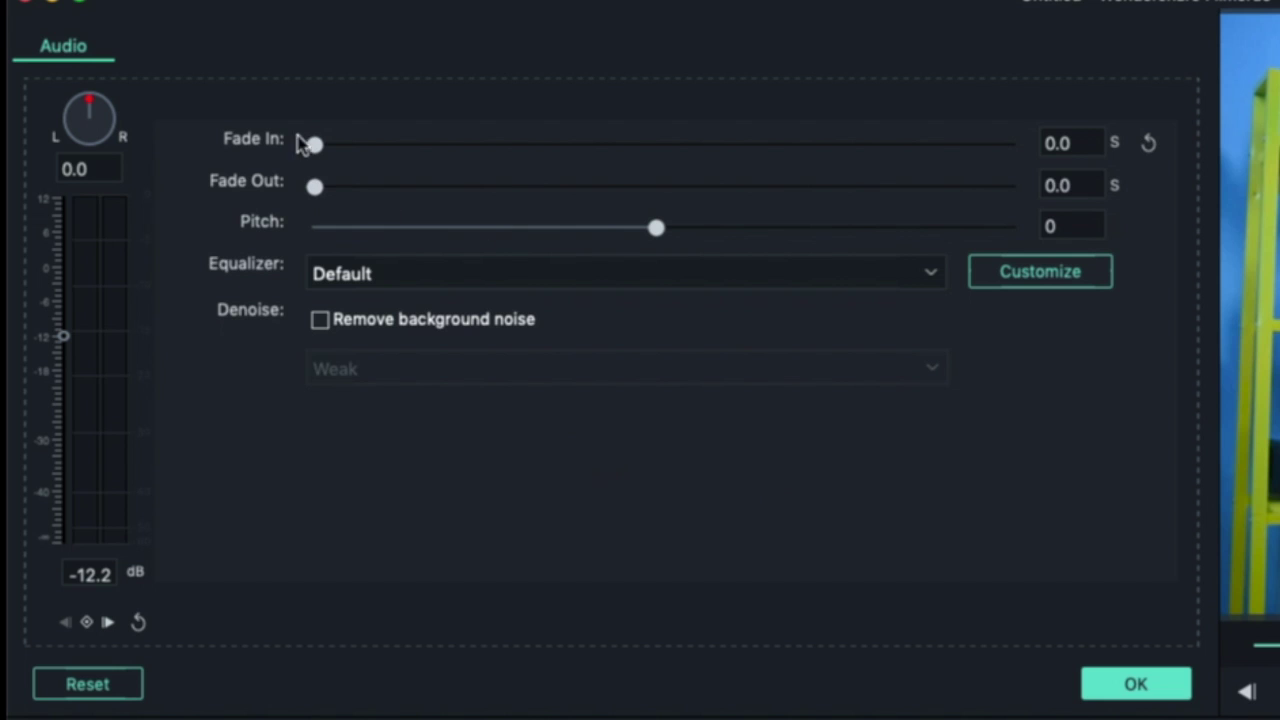
pyautogui.moveTo(207, 82); pyautogui.dragTo(360, 88)
pyautogui.moveTo(613, 170); pyautogui.dragTo(430, 178)
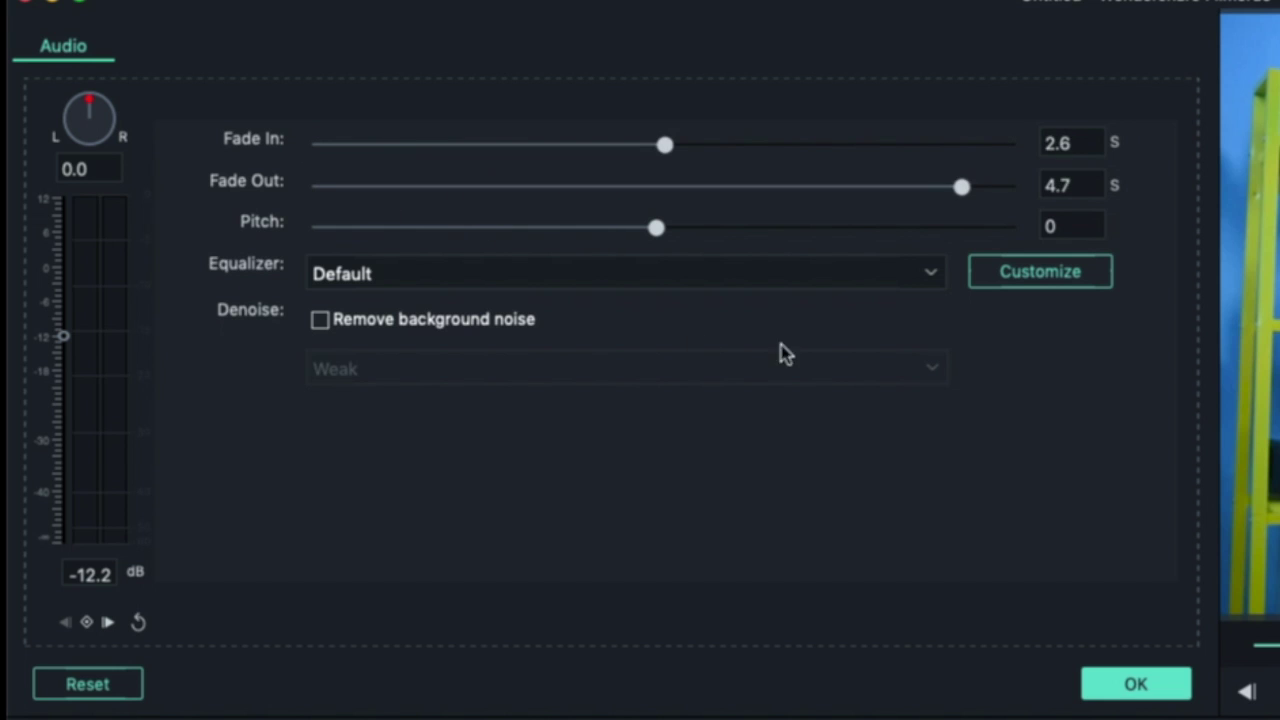
# - Try background noise removal at the Weak level on the detached audio, and readjust the audio's fade-out
pyautogui.click(320, 320)
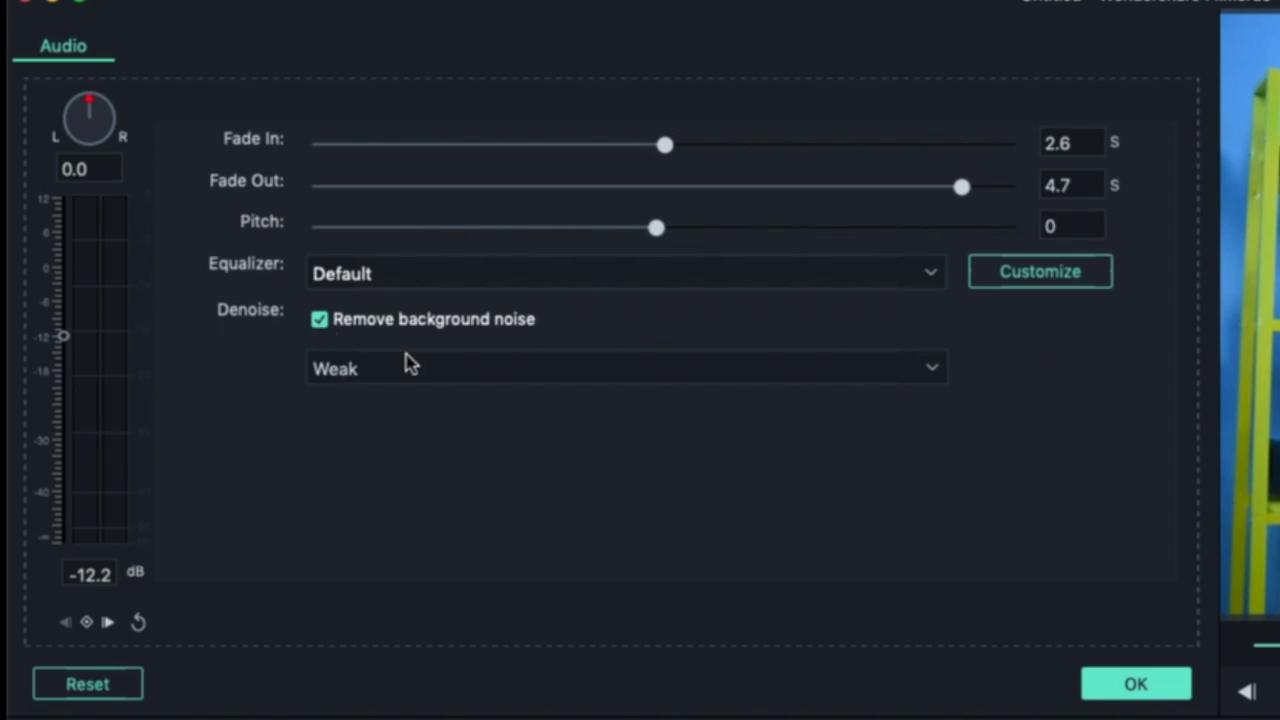
pyautogui.click(413, 368)
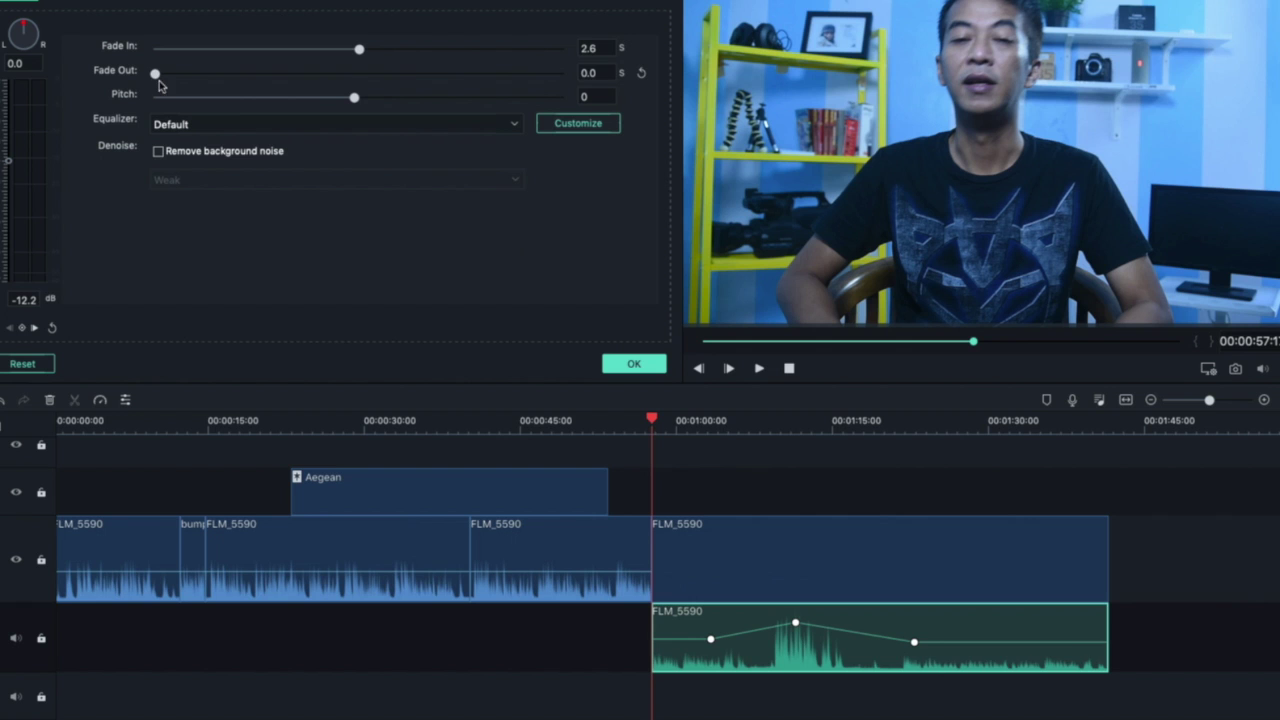
pyautogui.moveTo(158, 79); pyautogui.dragTo(248, 77)
pyautogui.moveTo(1097, 609); pyautogui.dragTo(1060, 607)
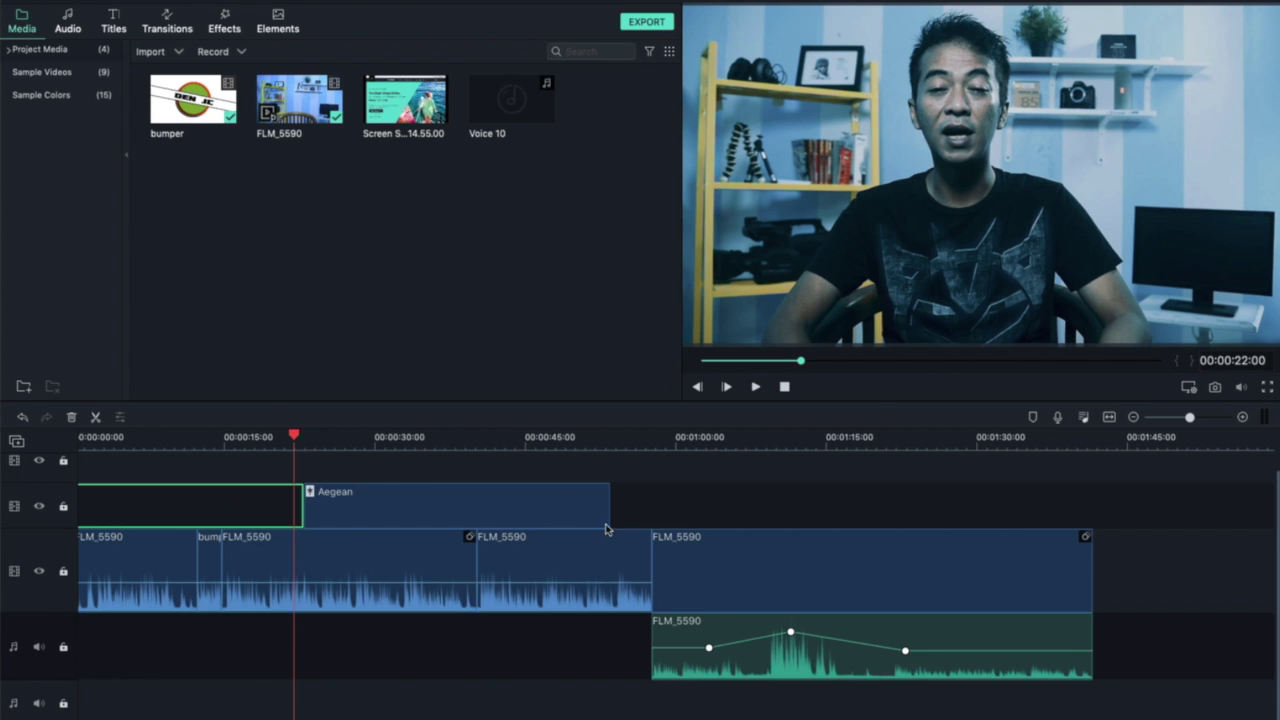
# - Browse the Openers, Titles and Lower 3rds title categories, and add Lower Third 12 above the first FLM_5590 clip at about 0:03
pyautogui.press('Delete')
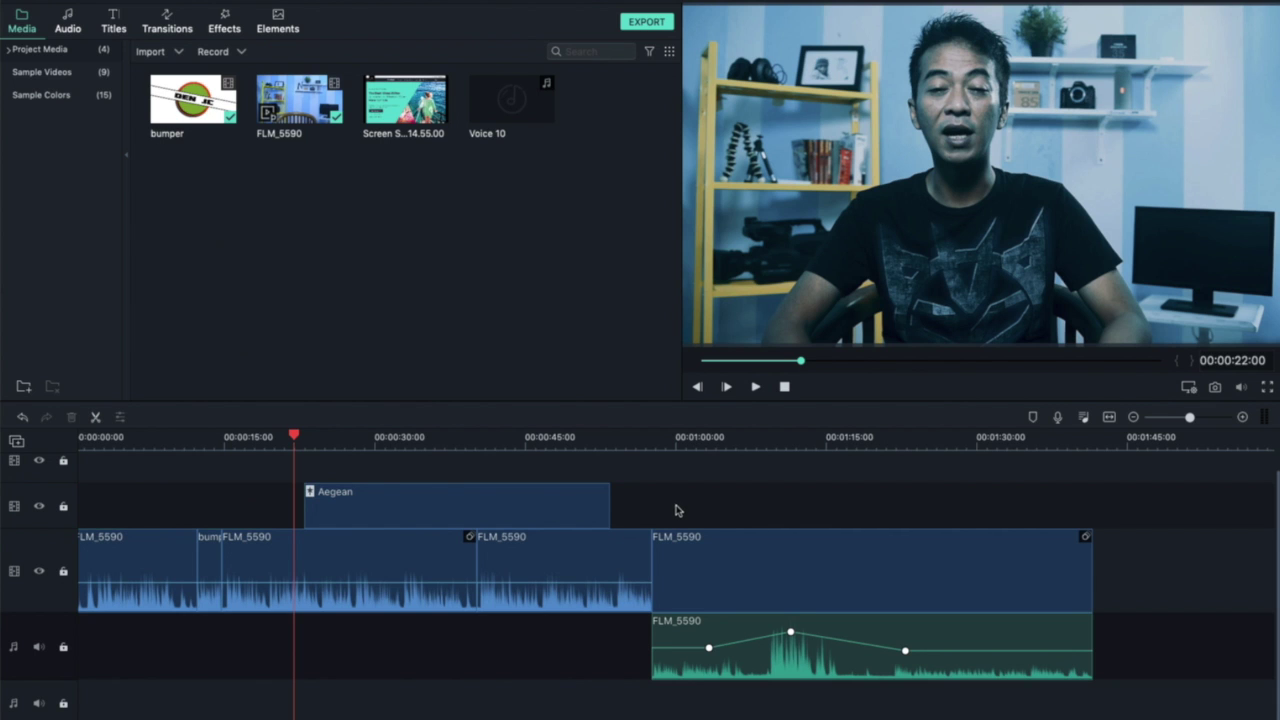
pyautogui.click(110, 22)
pyautogui.click(44, 77)
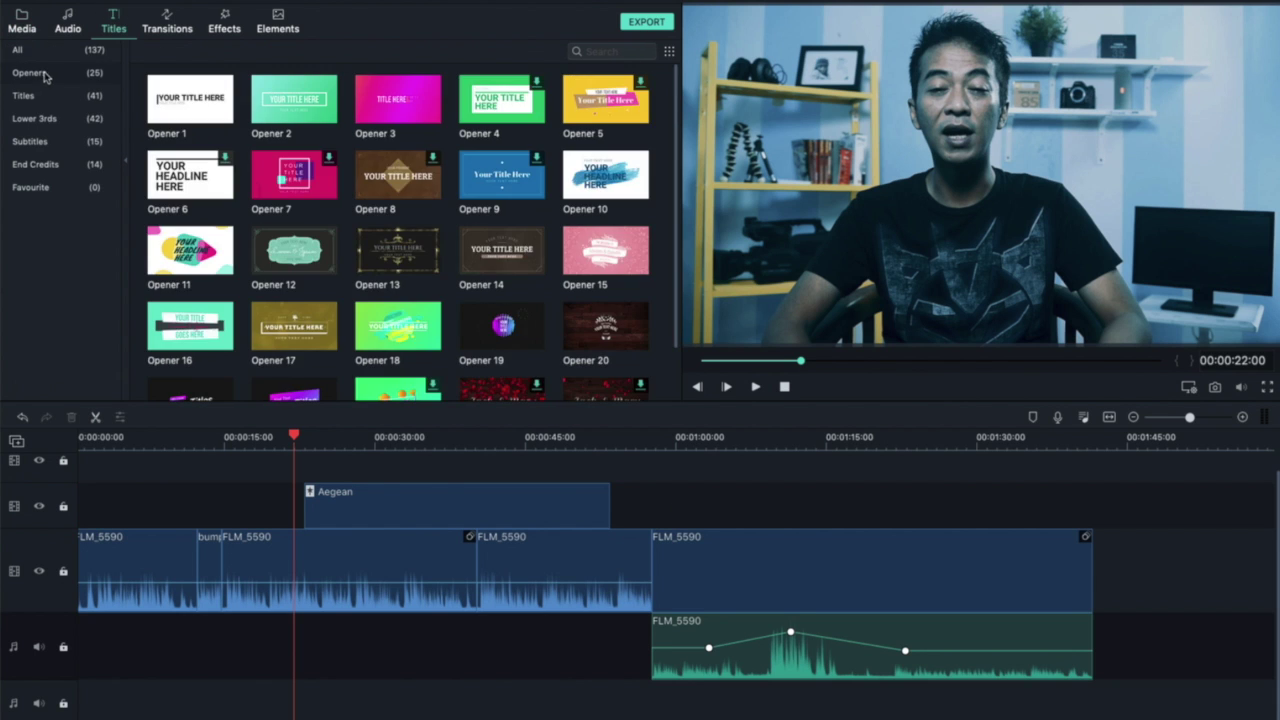
pyautogui.click(40, 98)
pyautogui.click(36, 119)
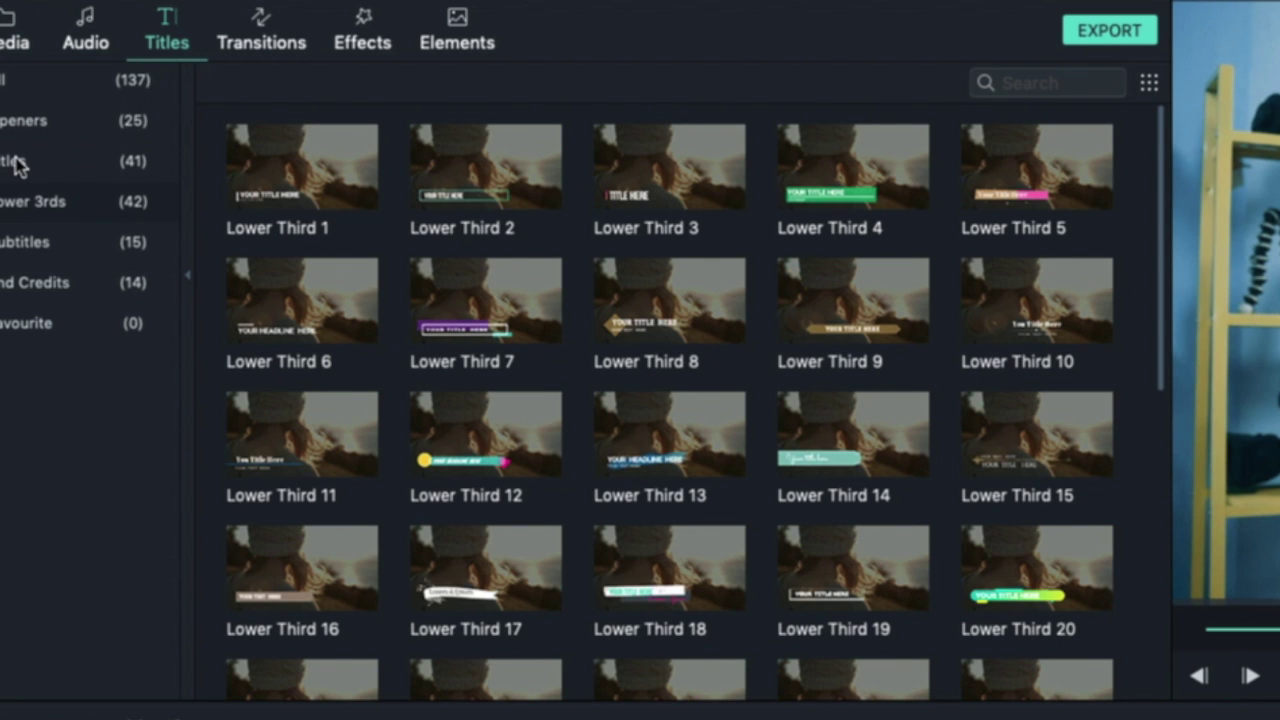
pyautogui.click(18, 163)
pyautogui.click(28, 126)
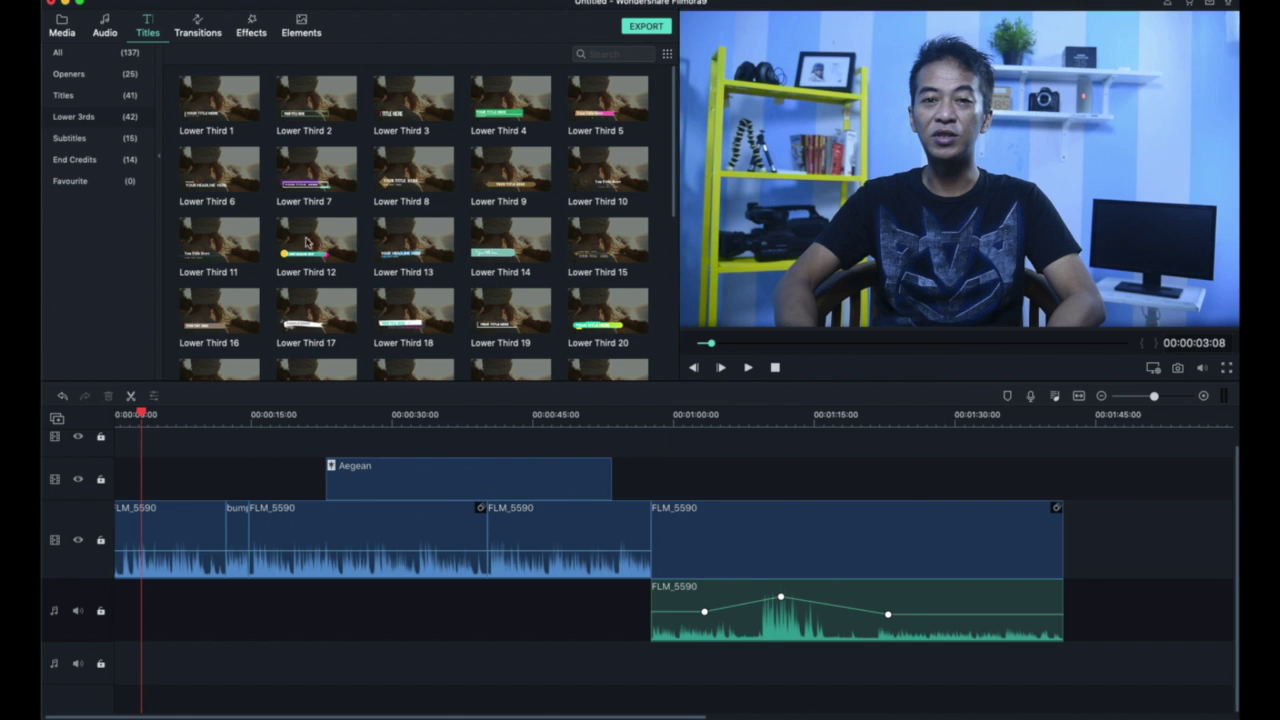
pyautogui.moveTo(292, 252); pyautogui.dragTo(162, 487)
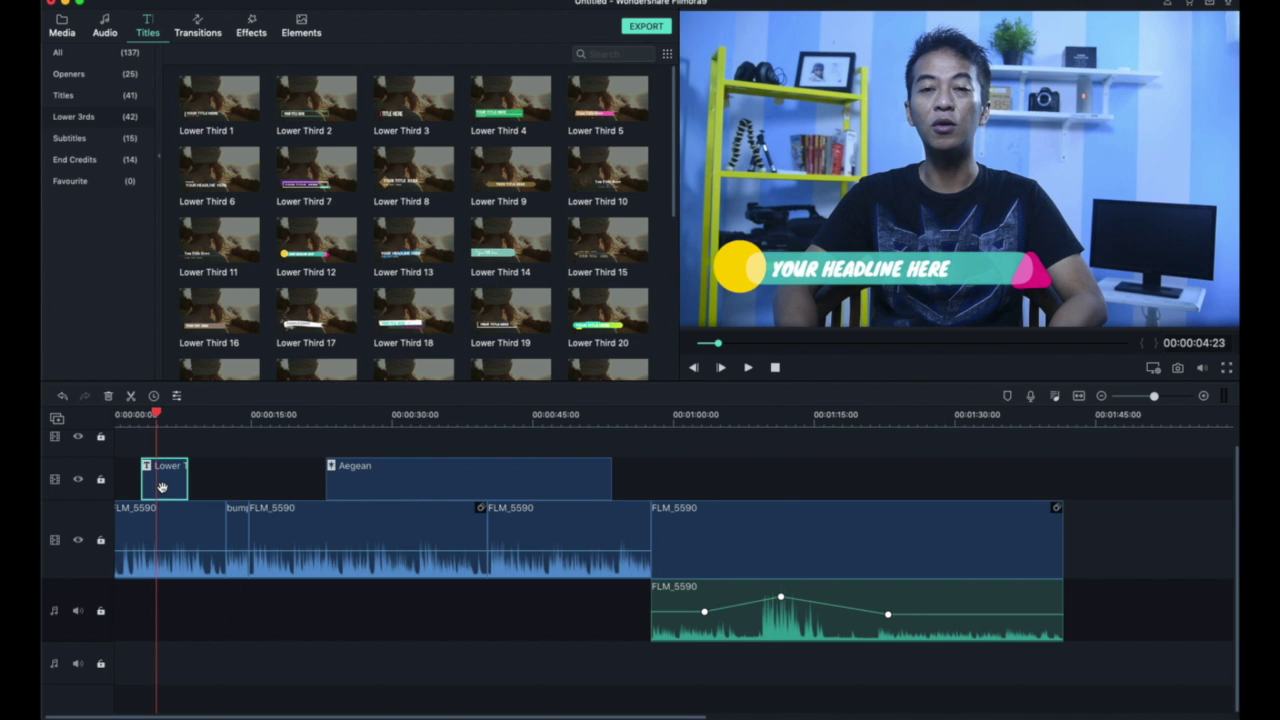
# - Change the lower third's headline to TUTORIAL FILMORA9 and give it Text style 5
pyautogui.doubleClick(162, 487)
pyautogui.moveTo(415, 92); pyautogui.dragTo(268, 72)
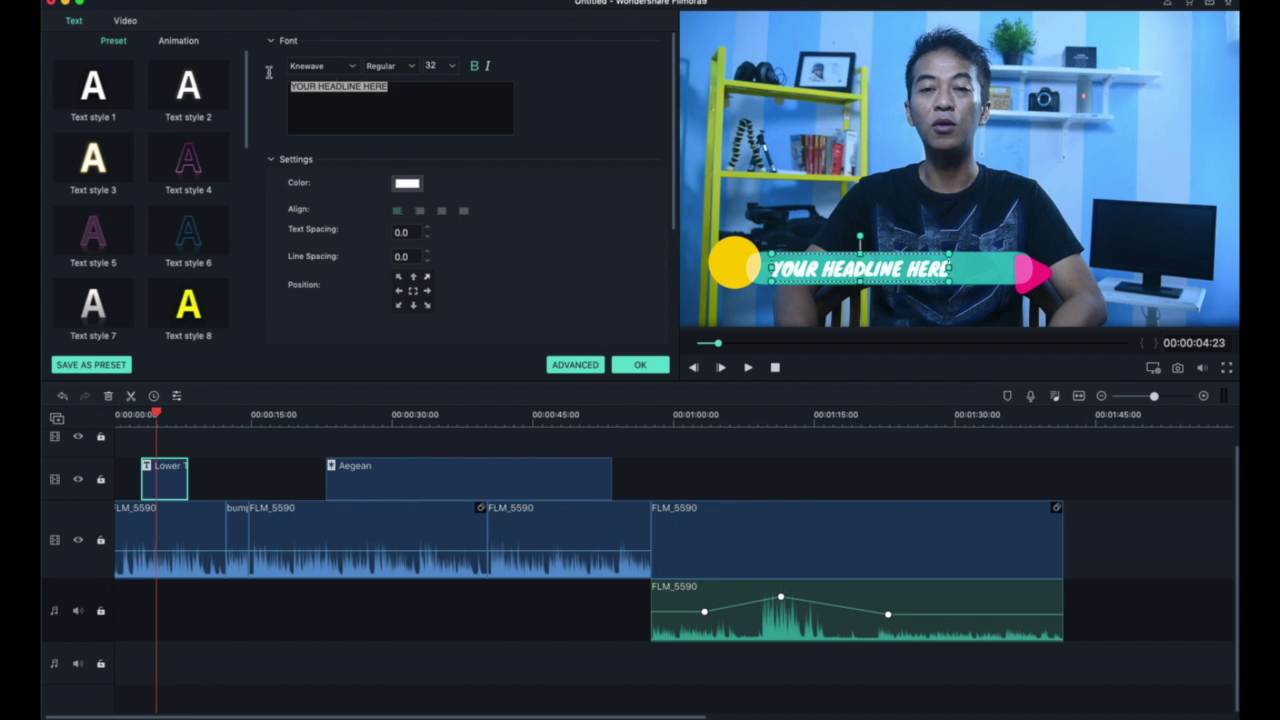
pyautogui.write('TUTORIAL FILMORA0')
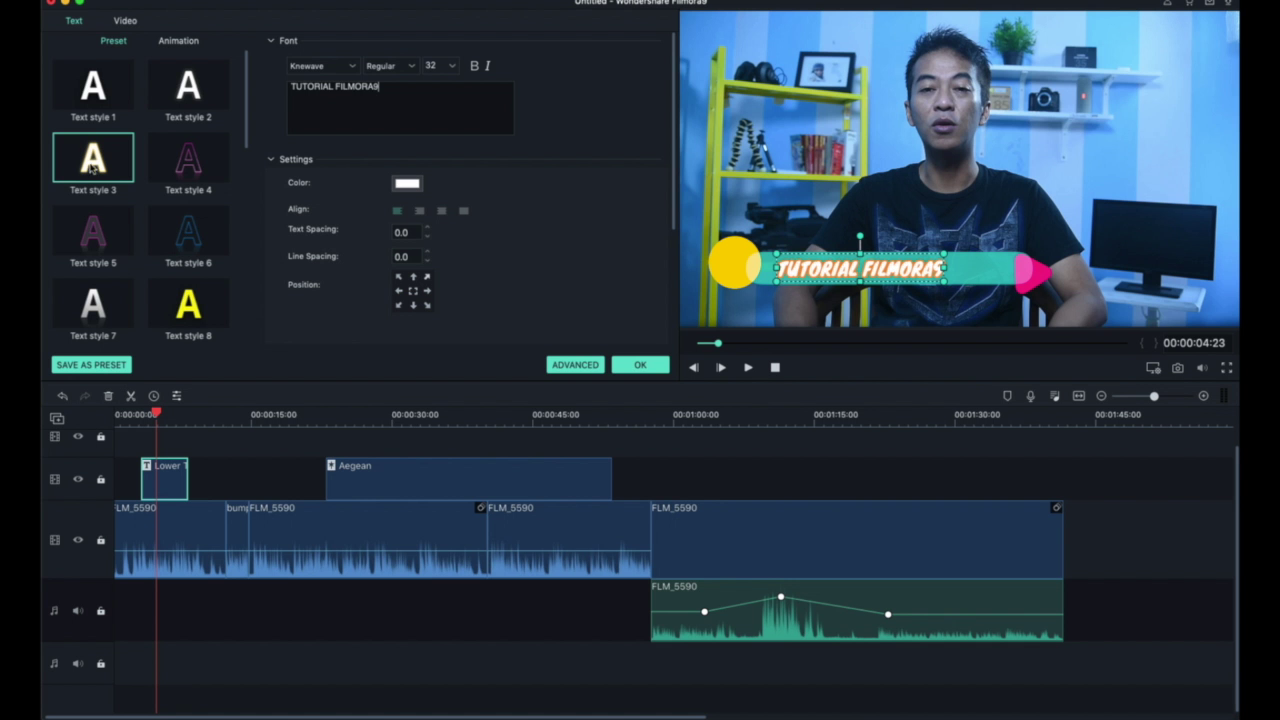
pyautogui.click(118, 502)
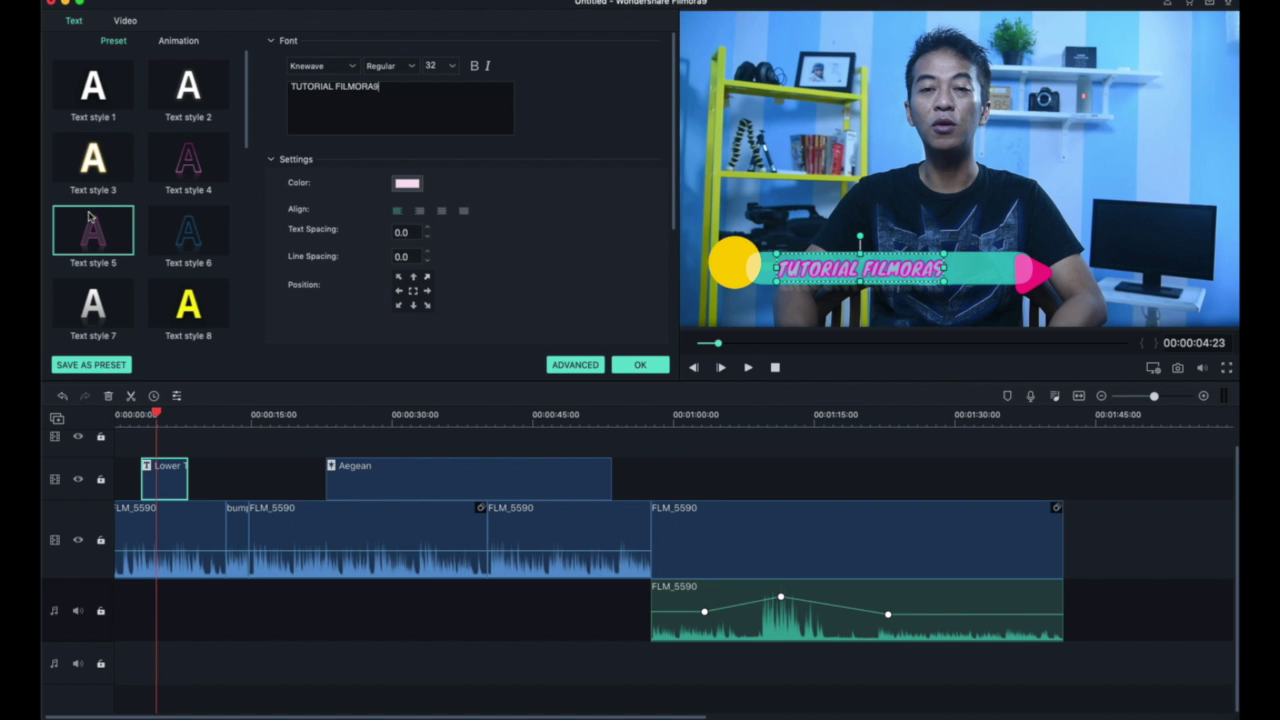
# - Give the lower third's headline Text style 8 and the Rich Tick text animation
pyautogui.click(335, 546)
pyautogui.click(175, 296)
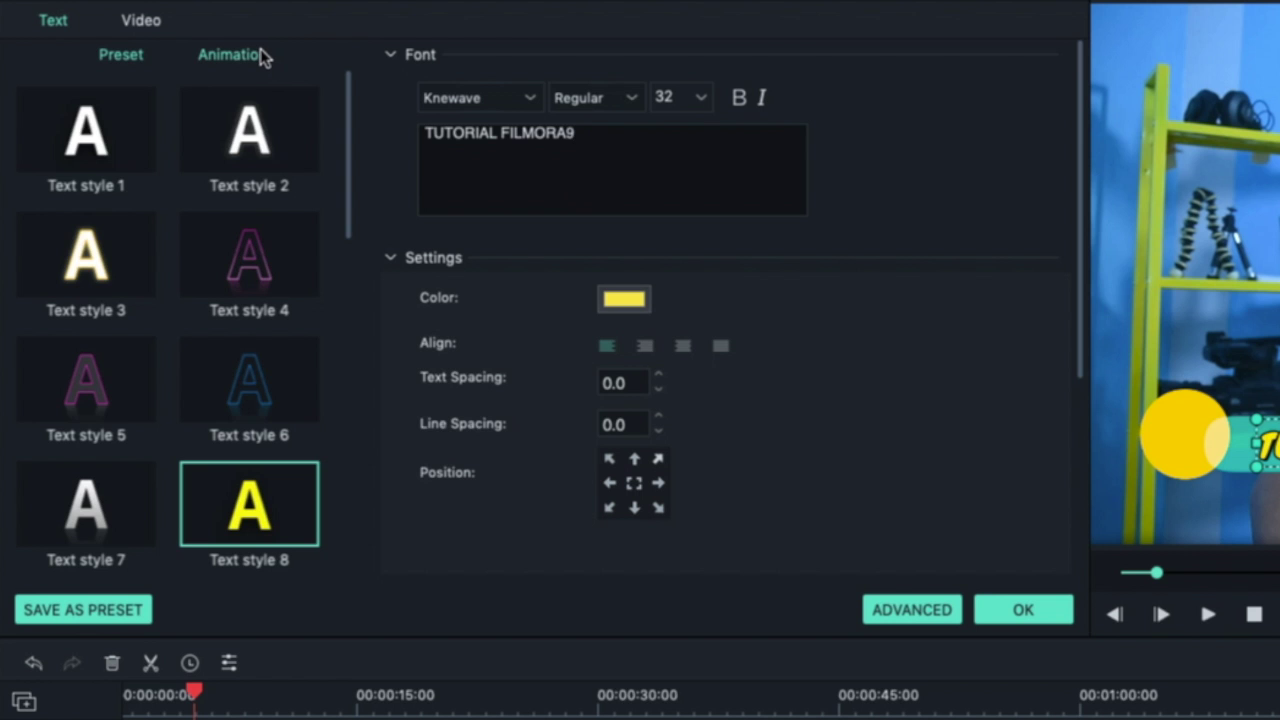
pyautogui.click(195, 39)
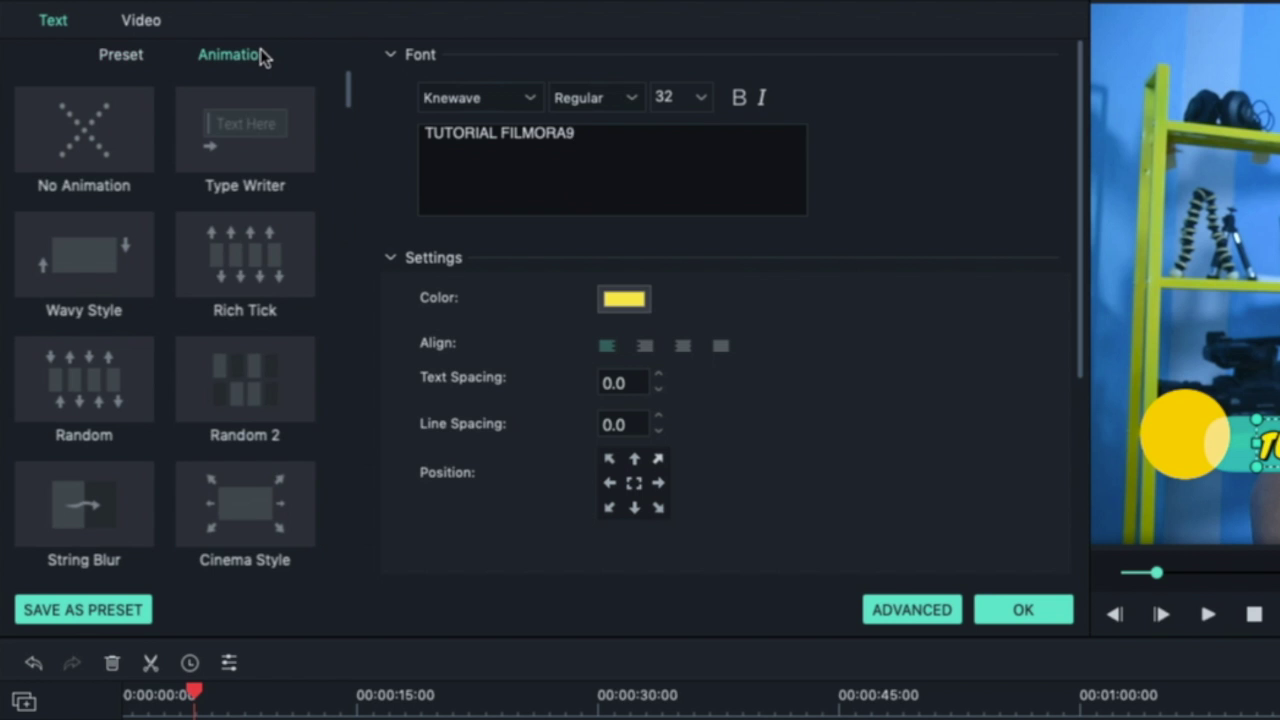
pyautogui.click(188, 168)
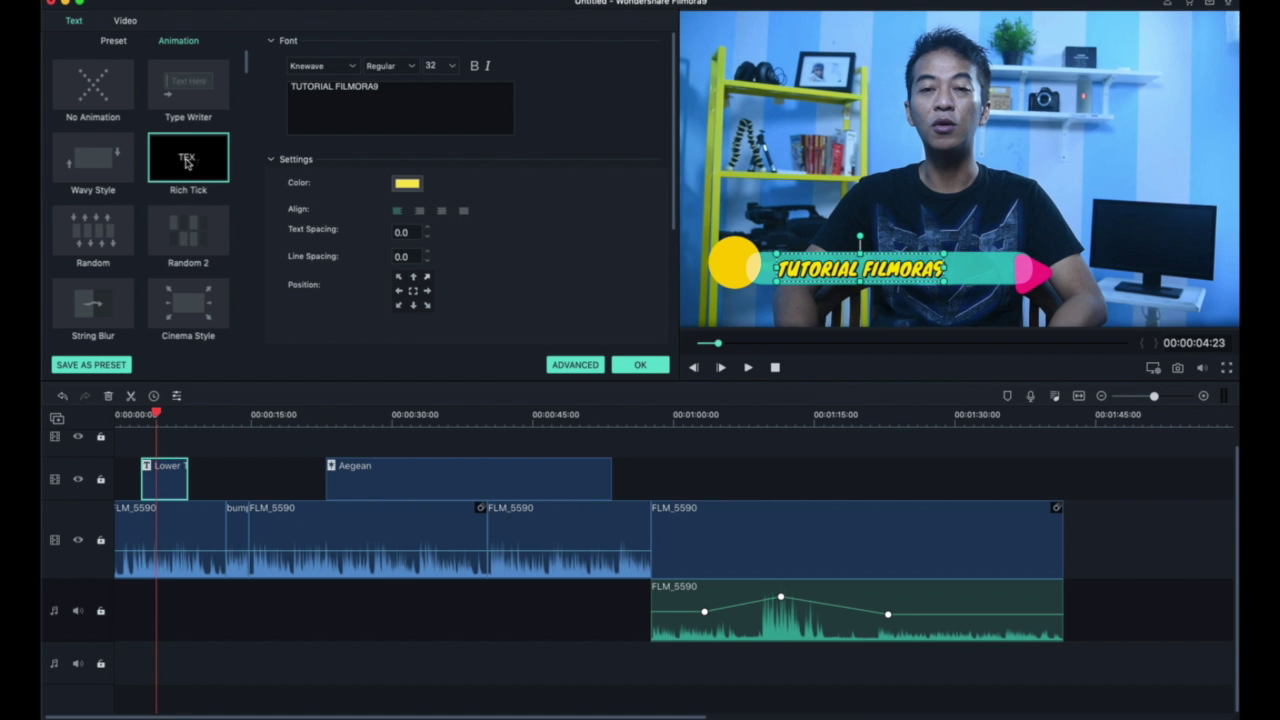
# - Play back the animated lower third from about 0:03 on the timeline
pyautogui.scroll(1, 141, 421)
pyautogui.click(140, 414)
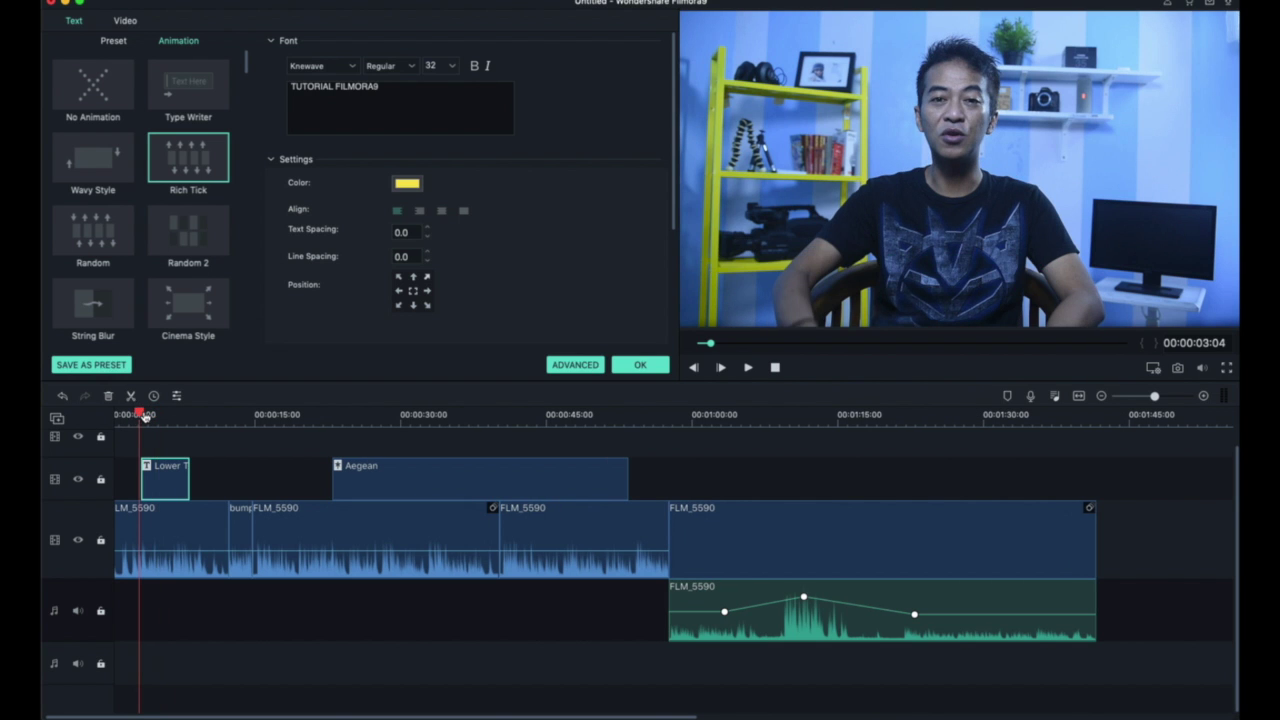
pyautogui.press('space')
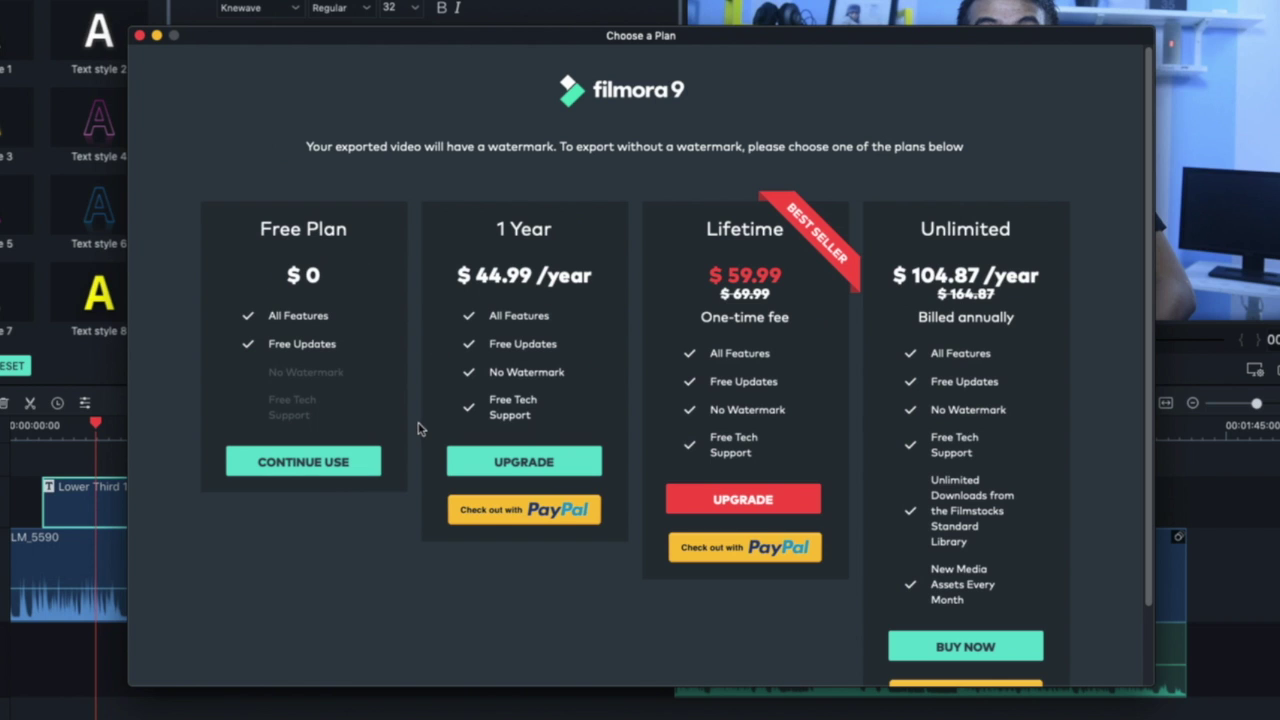
# - Continue with the Free Plan and choose MP4 as the export format
pyautogui.click(344, 466)
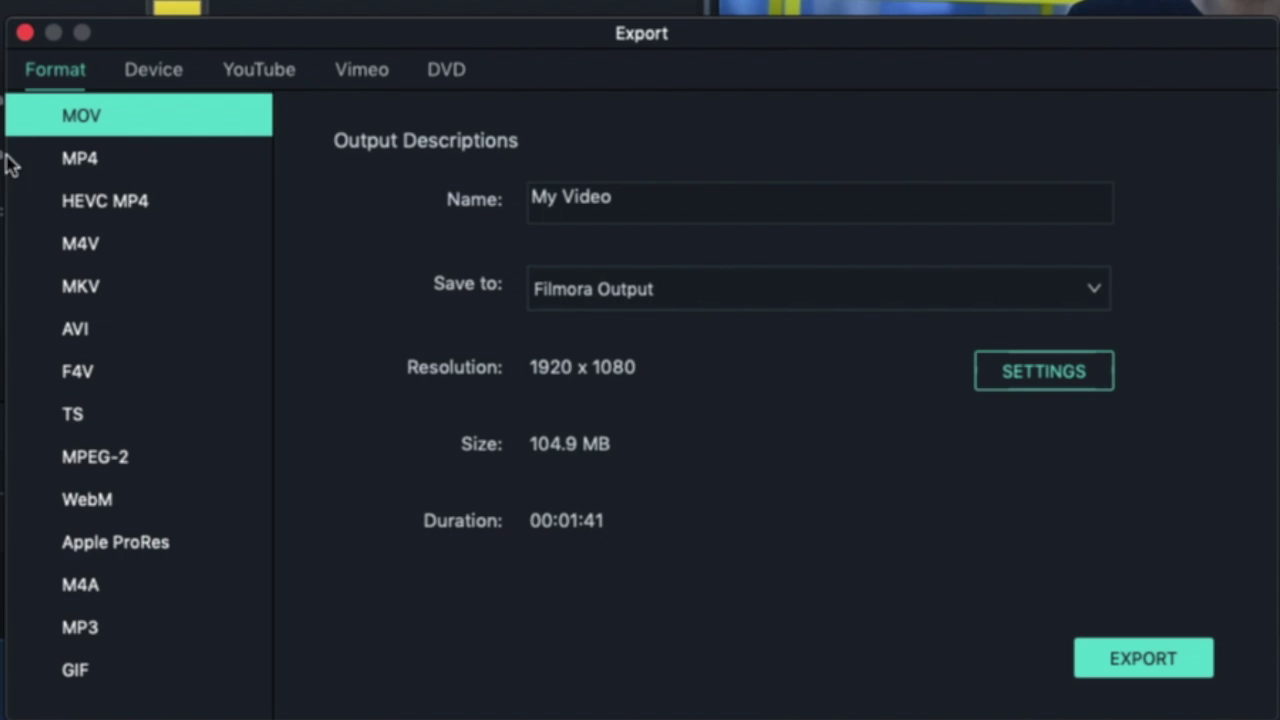
pyautogui.click(85, 160)
pyautogui.click(95, 118)
pyautogui.click(95, 160)
# - Name the exported video TUTORIAL FILMORA9 and set its save location to Desktop
pyautogui.click(671, 200)
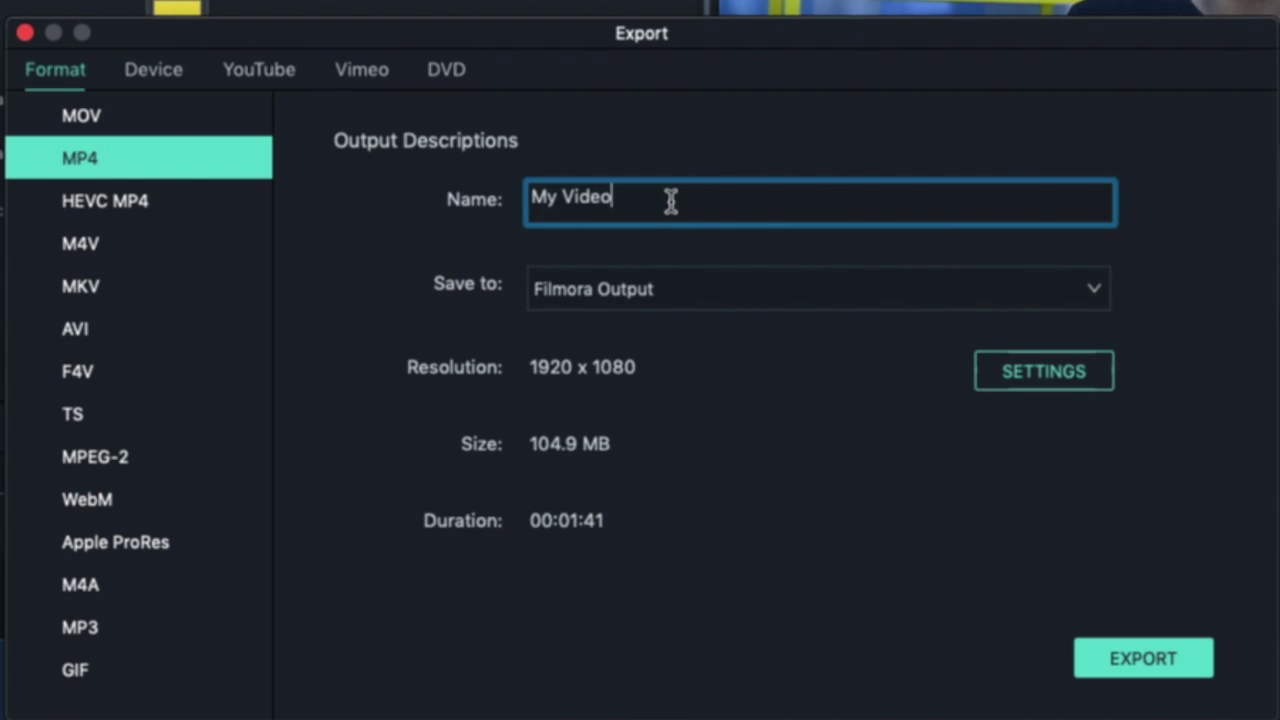
pyautogui.press('super+a')
pyautogui.write('T')
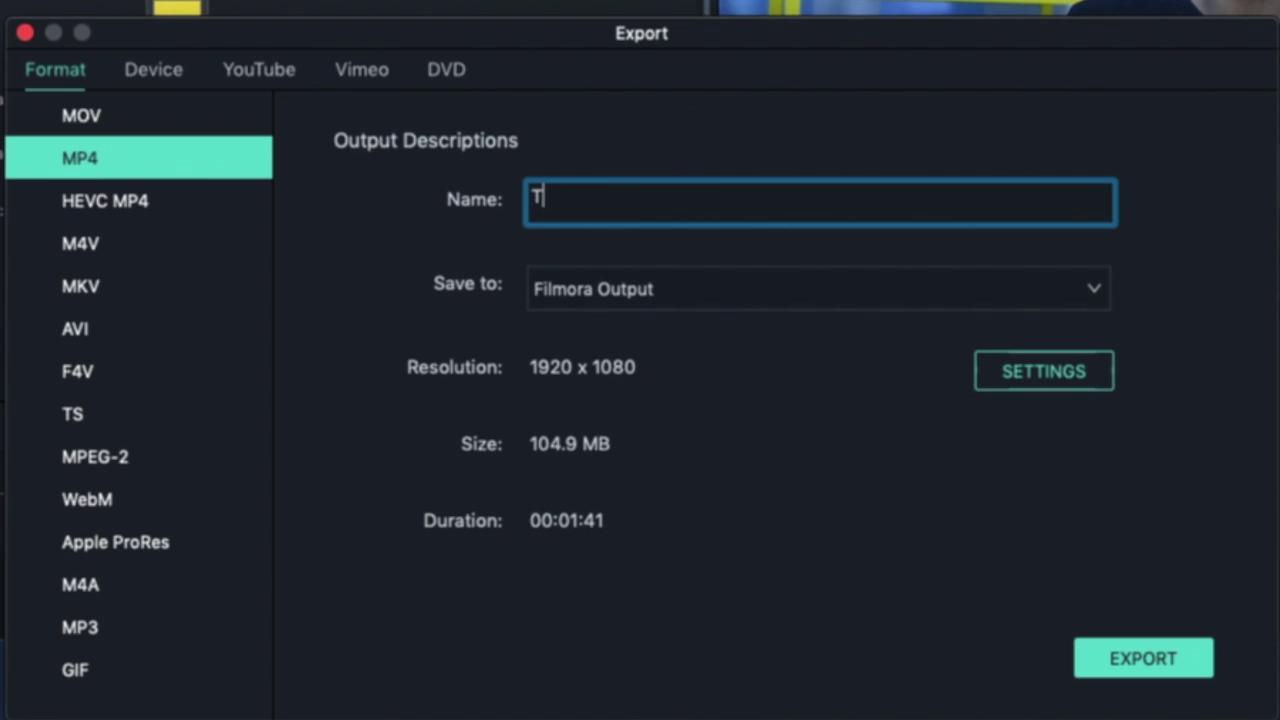
pyautogui.write('UTORIAL')
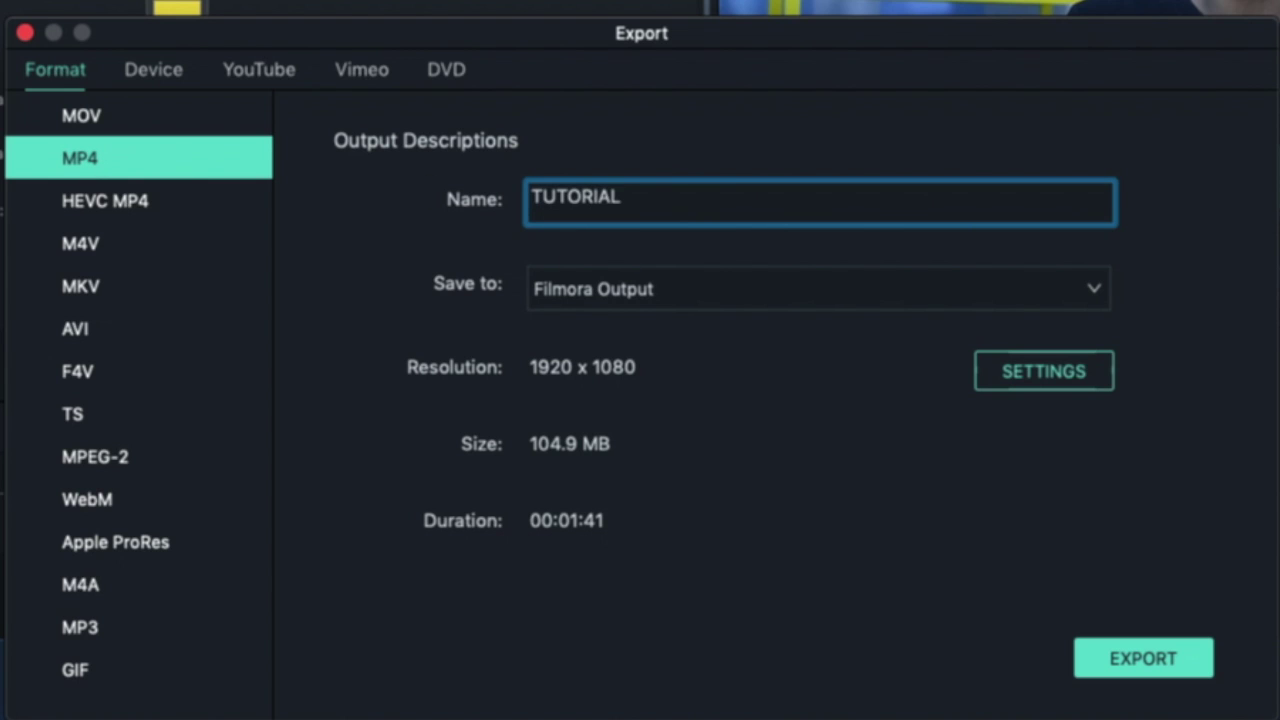
pyautogui.write(' FiLMORA9')
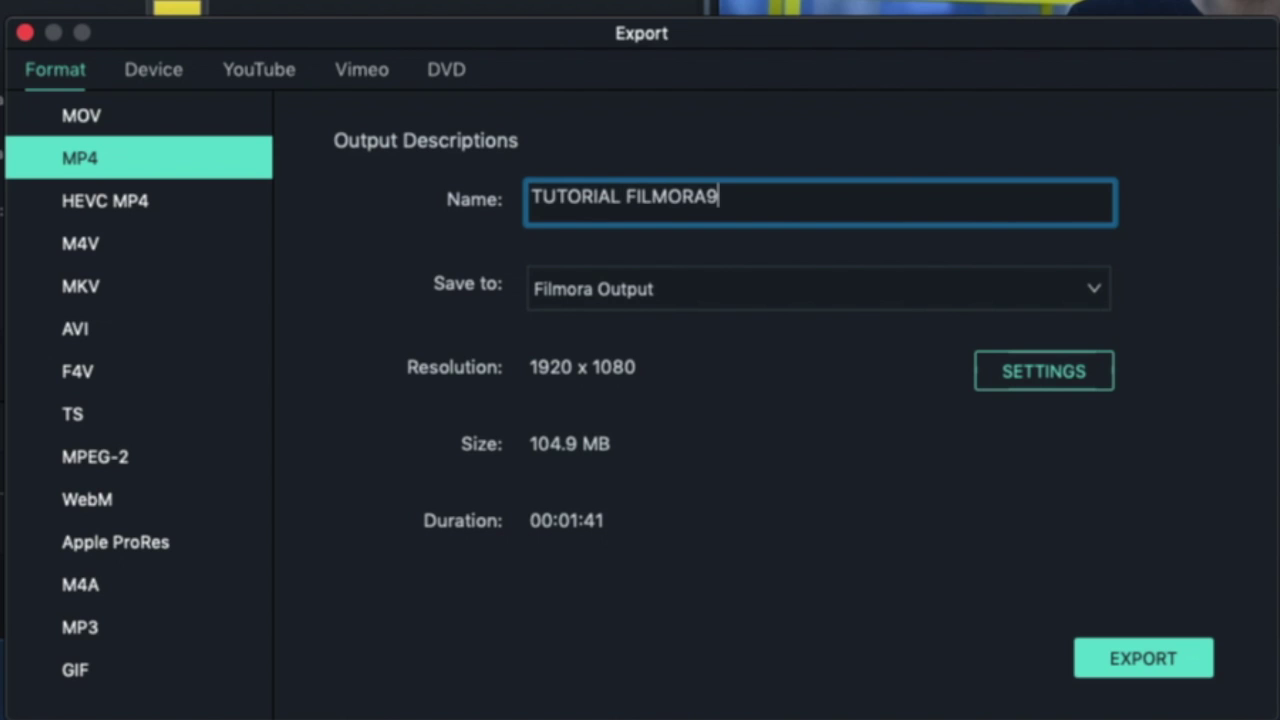
pyautogui.click(748, 290)
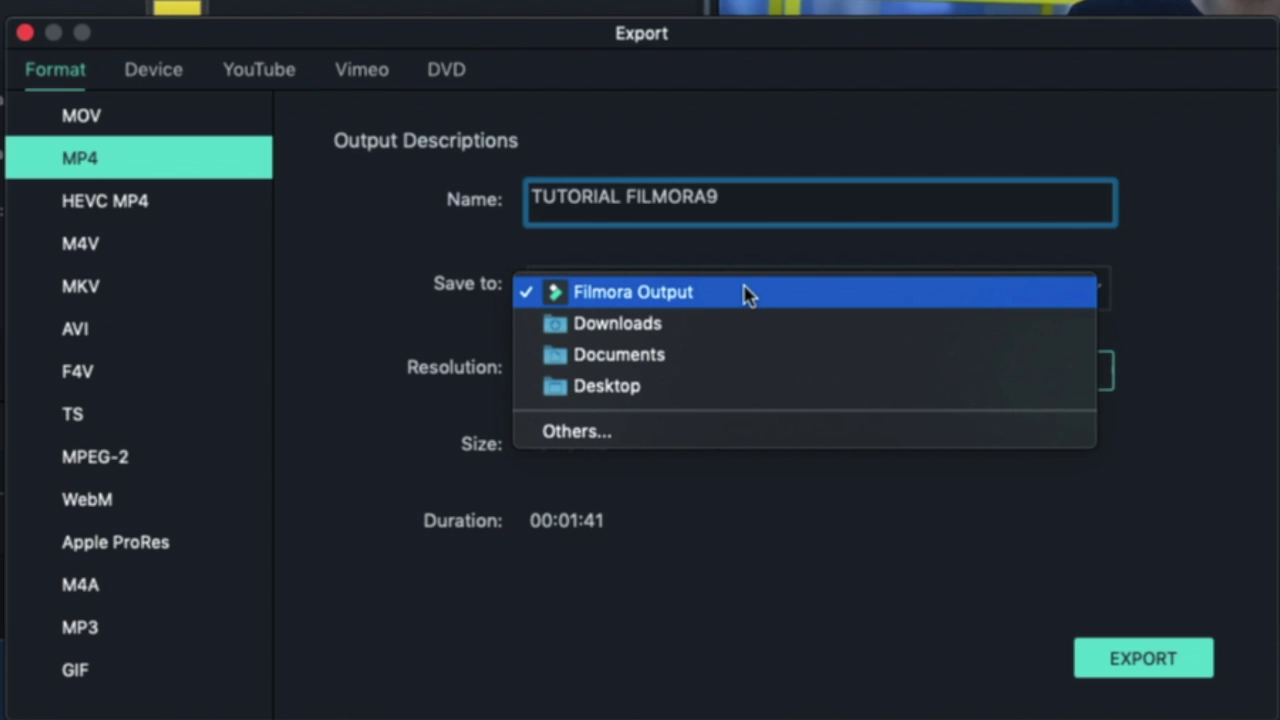
pyautogui.click(733, 387)
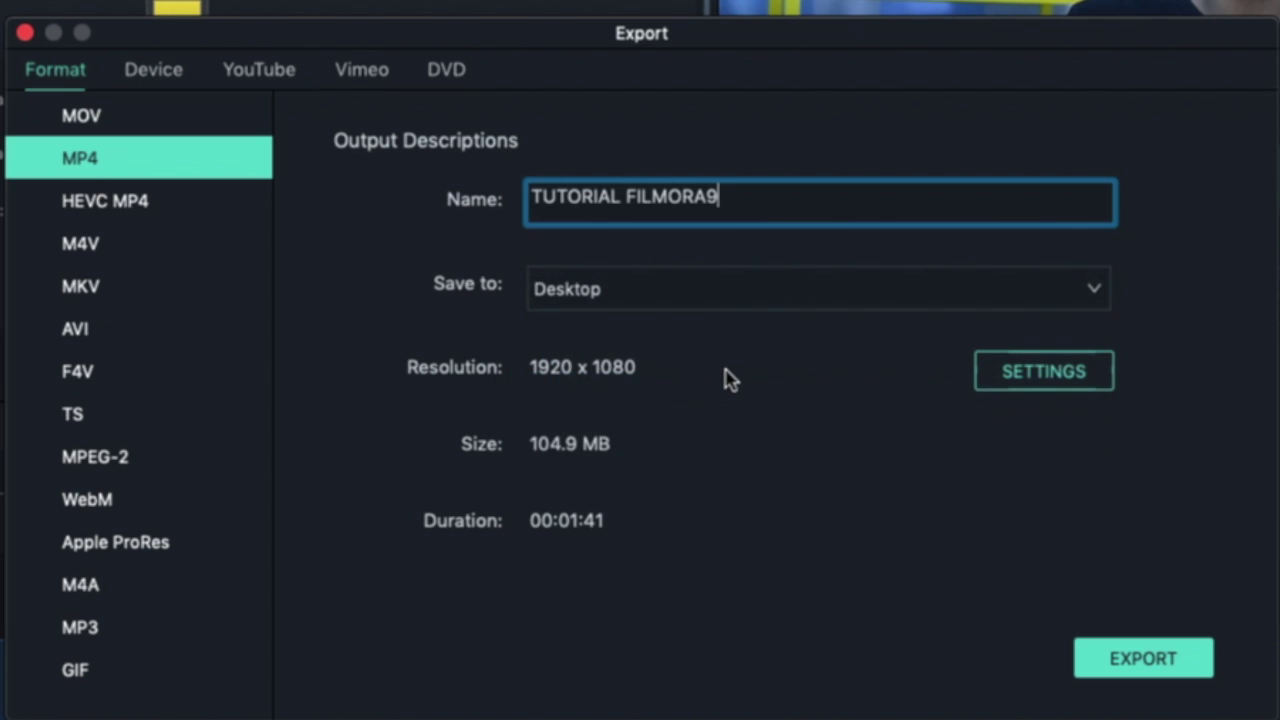
# - Compare the Better and Best presets in the export settings, choose Good quality, and start exporting the video
pyautogui.click(1018, 384)
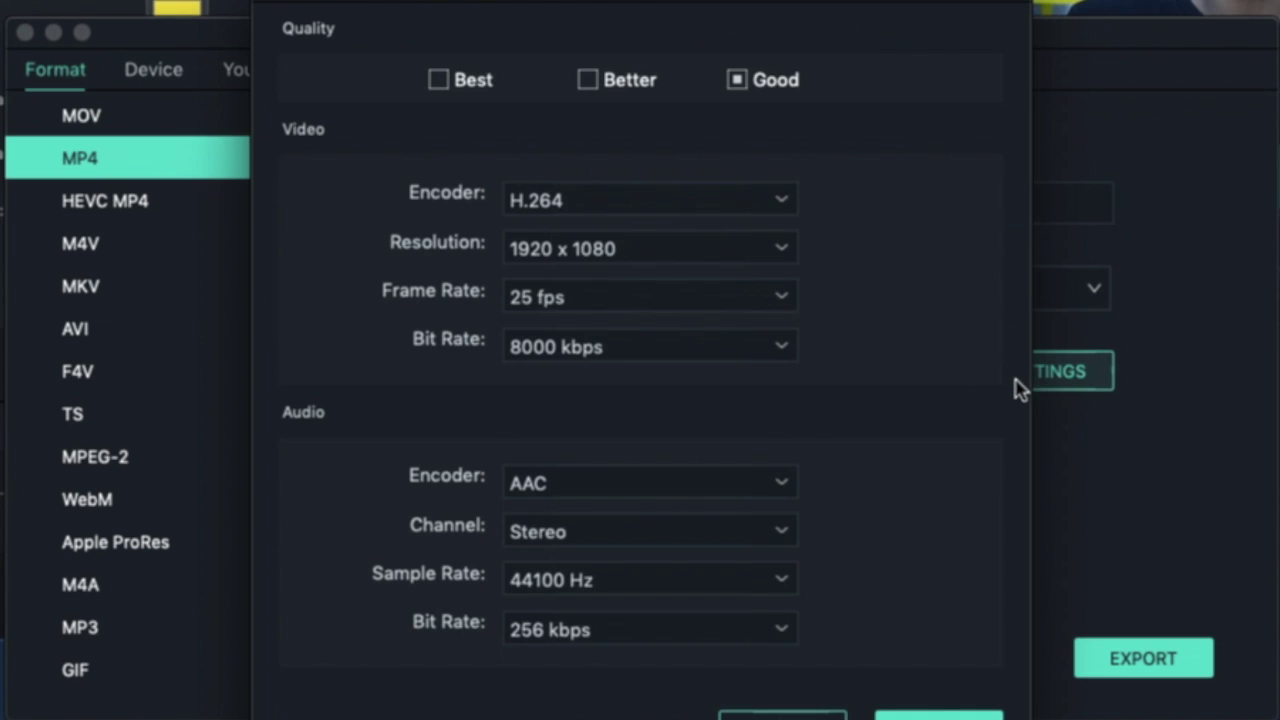
pyautogui.click(592, 82)
pyautogui.click(438, 80)
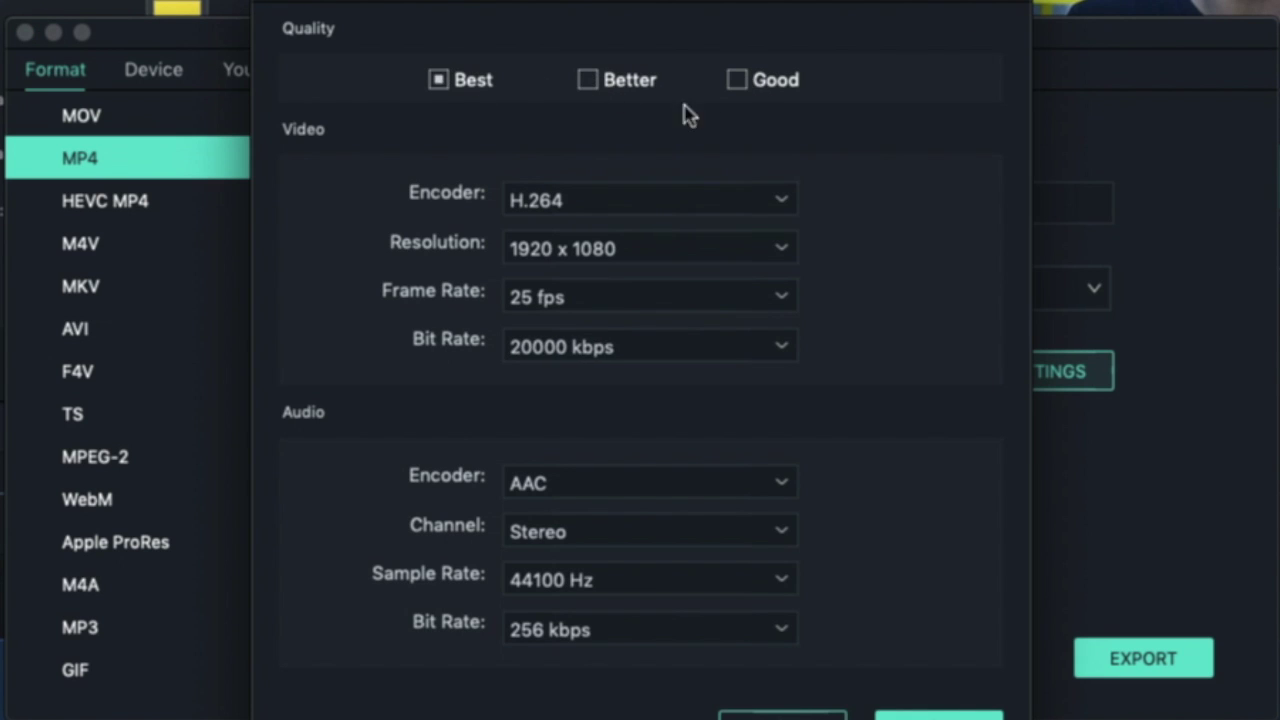
pyautogui.click(736, 80)
pyautogui.click(960, 714)
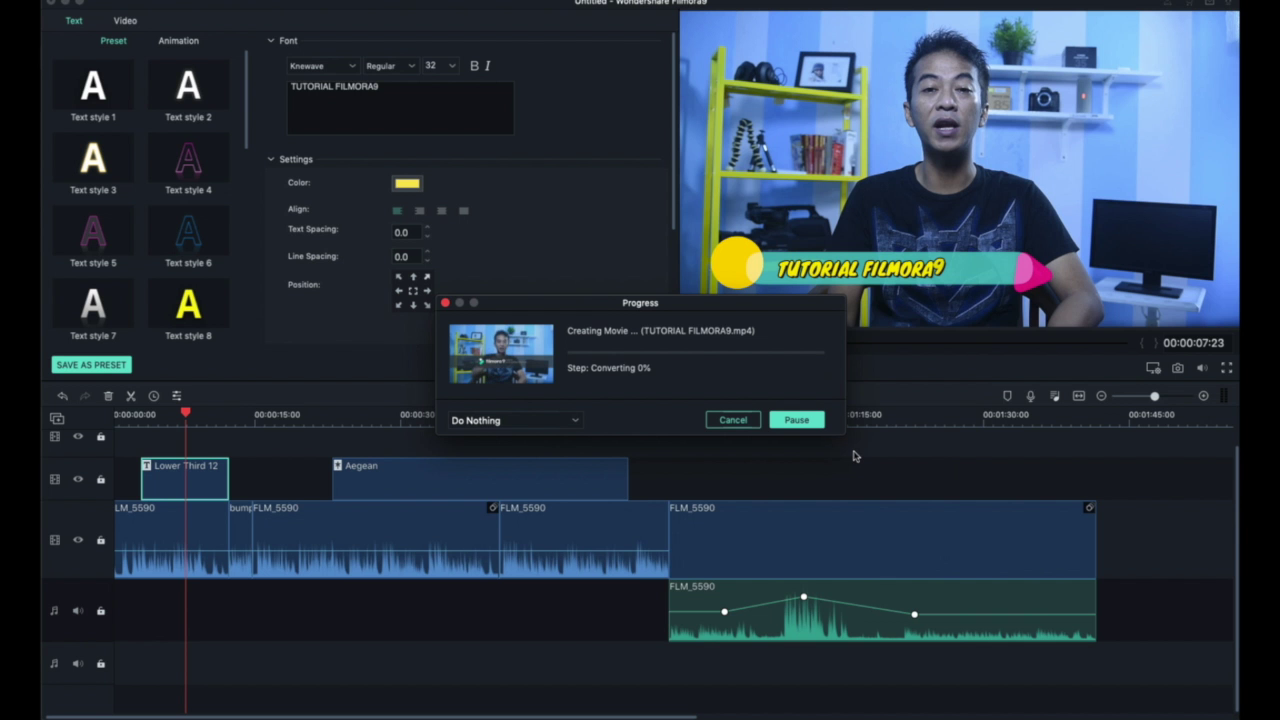